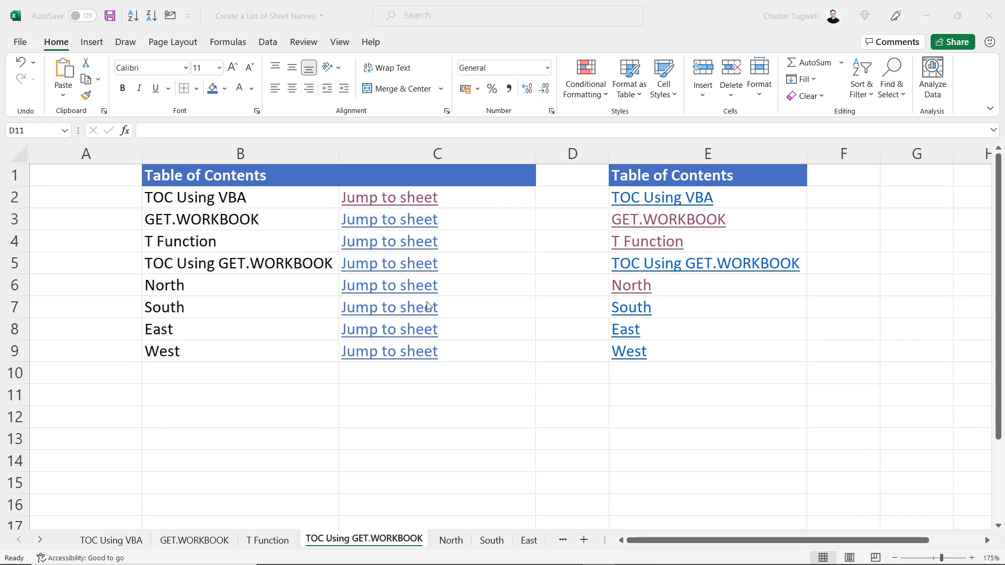
Check which file type the workbook is set to in the Save As settings, without saving it.
left_click(20, 42)
left_click(57, 208)
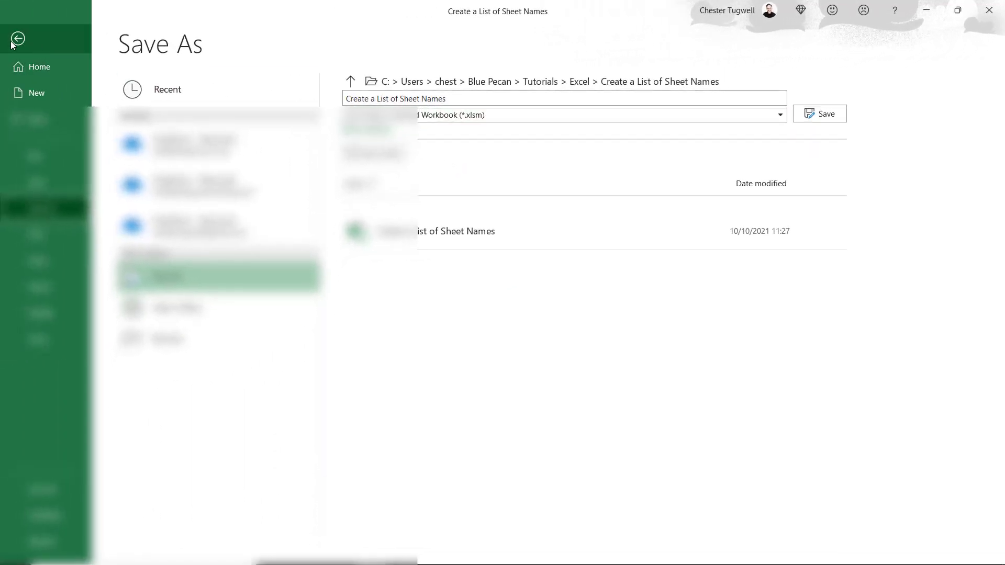
left_click(11, 42)
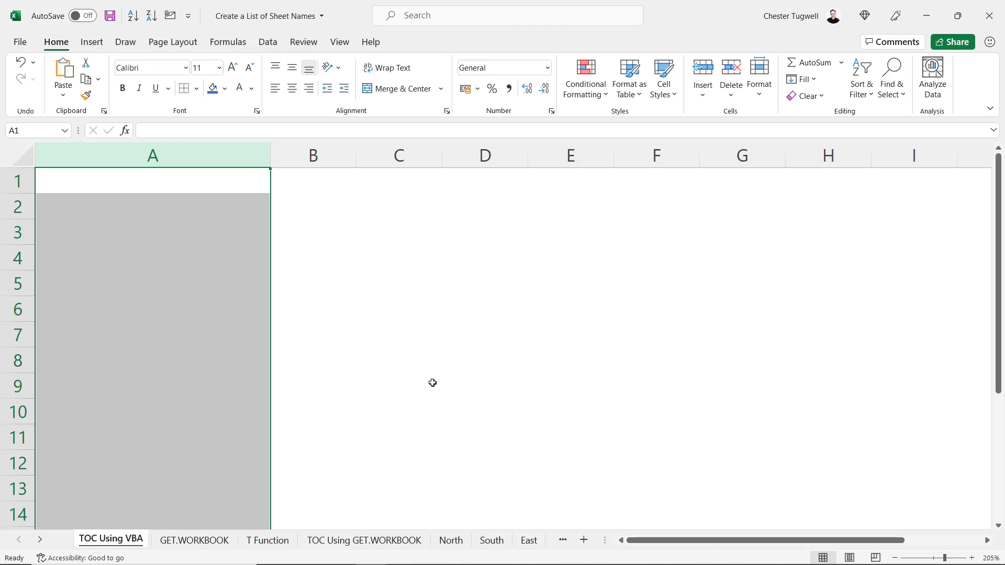
Open the Visual Basic editor from the TOC Using VBA sheet.
left_click(393, 366)
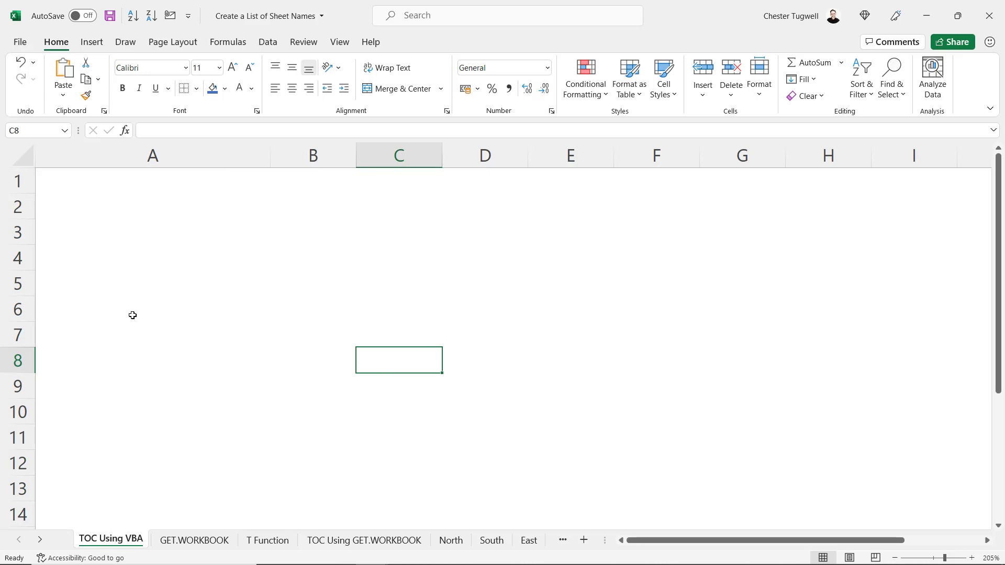
key("alt+F11")
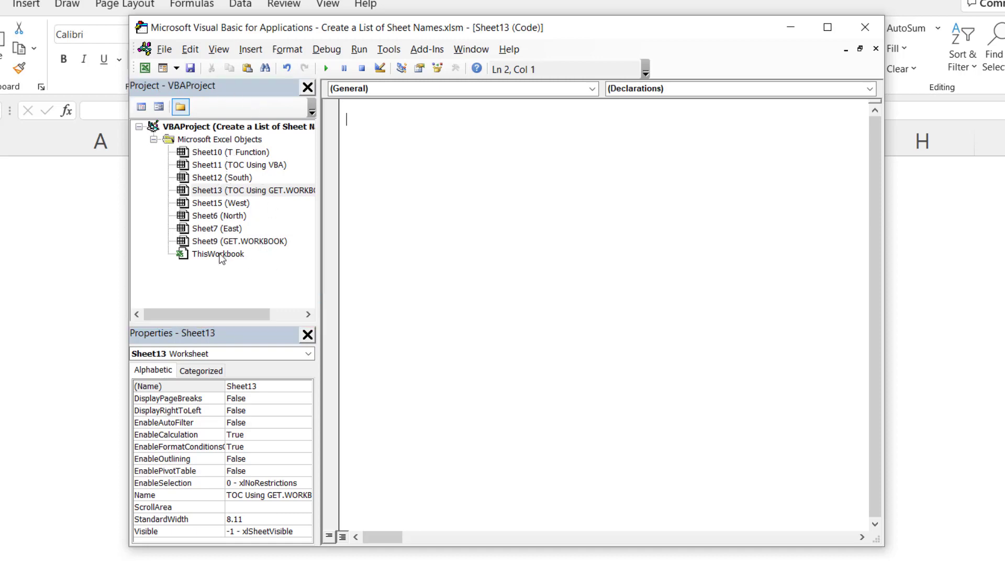
left_click(216, 53)
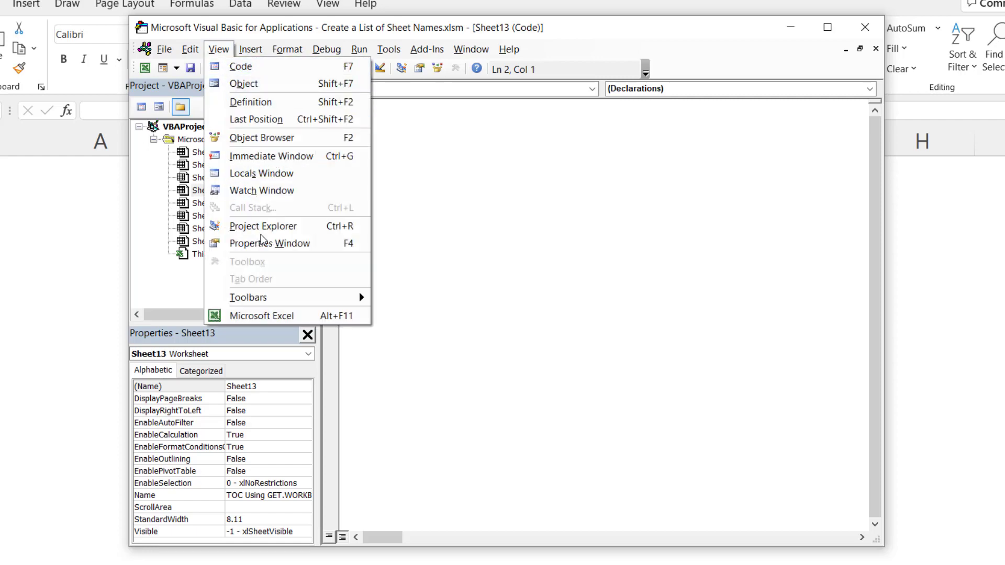
left_click(360, 225)
left_click(409, 191)
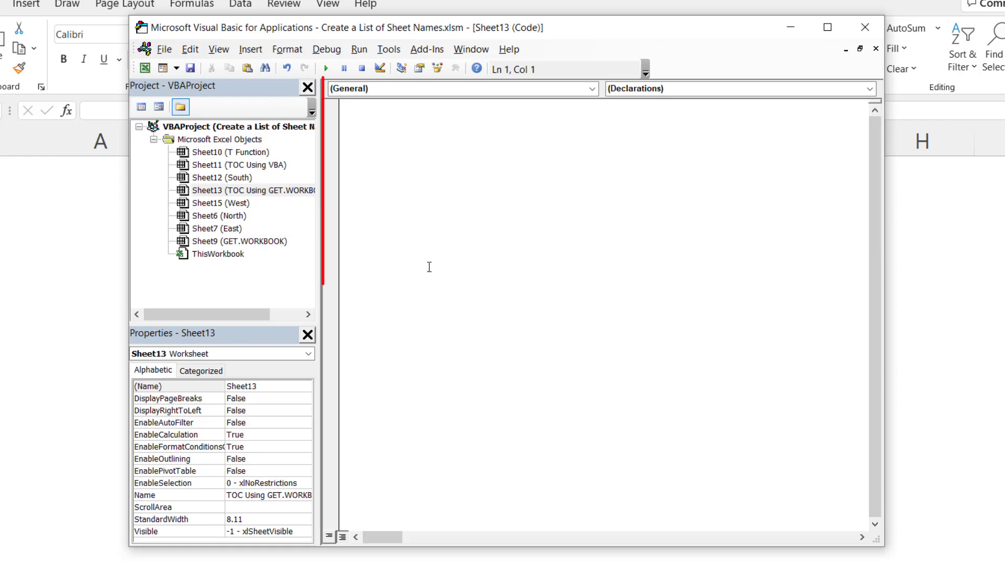
left_click(214, 48)
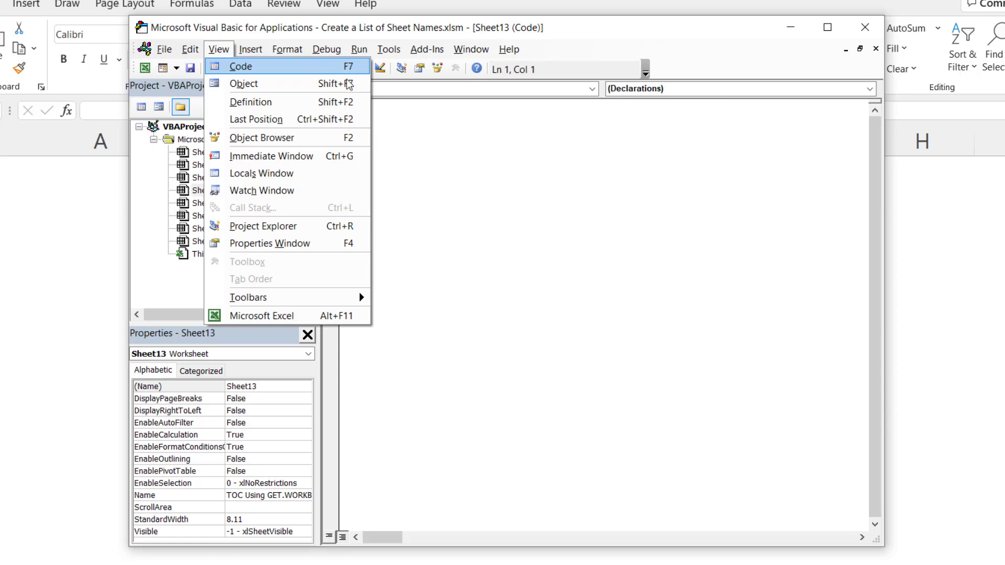
left_click(444, 142)
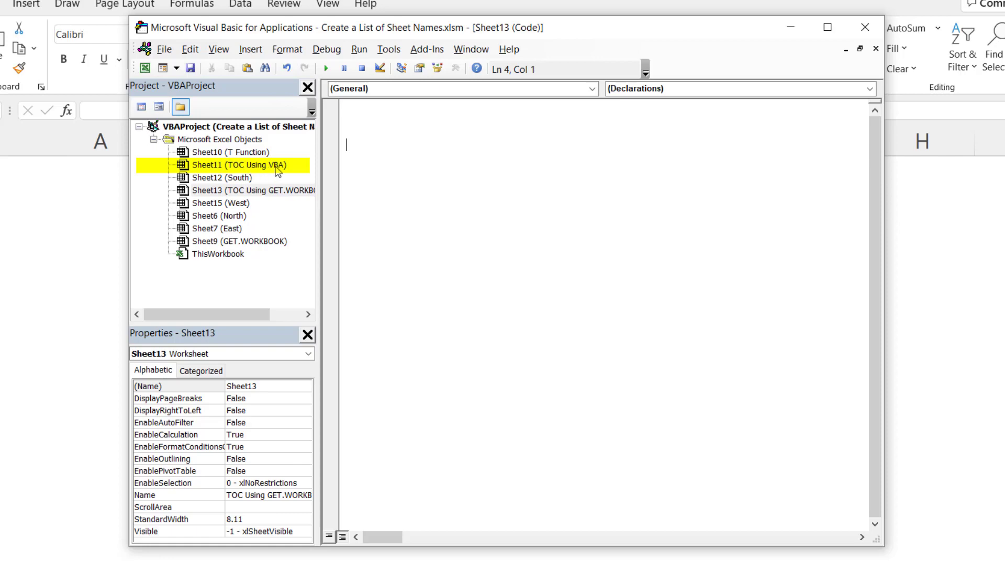
Open the code module of Sheet11 (TOC Using VBA) and add a Worksheet Activate event procedure.
double_click(221, 169)
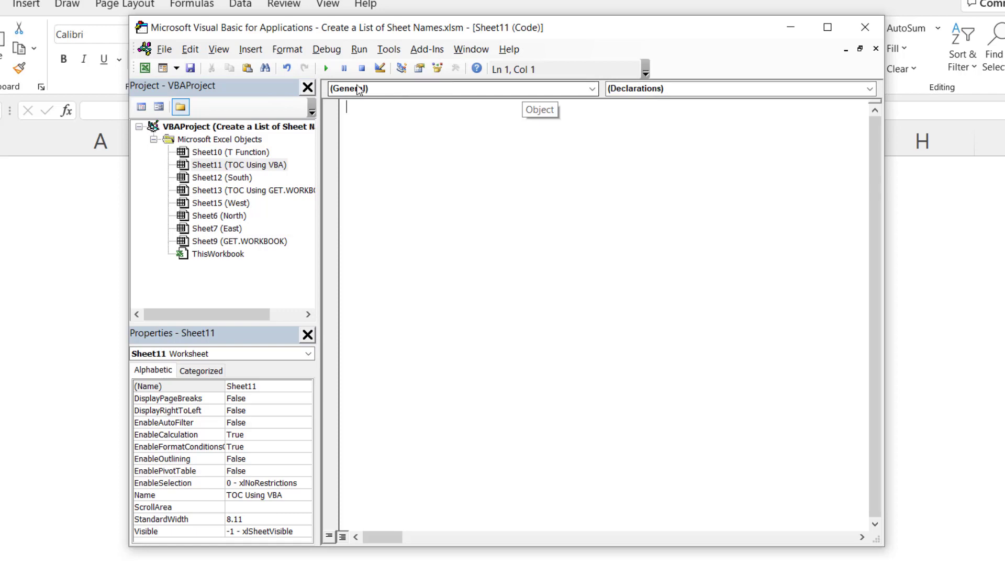
left_click(591, 89)
left_click(424, 114)
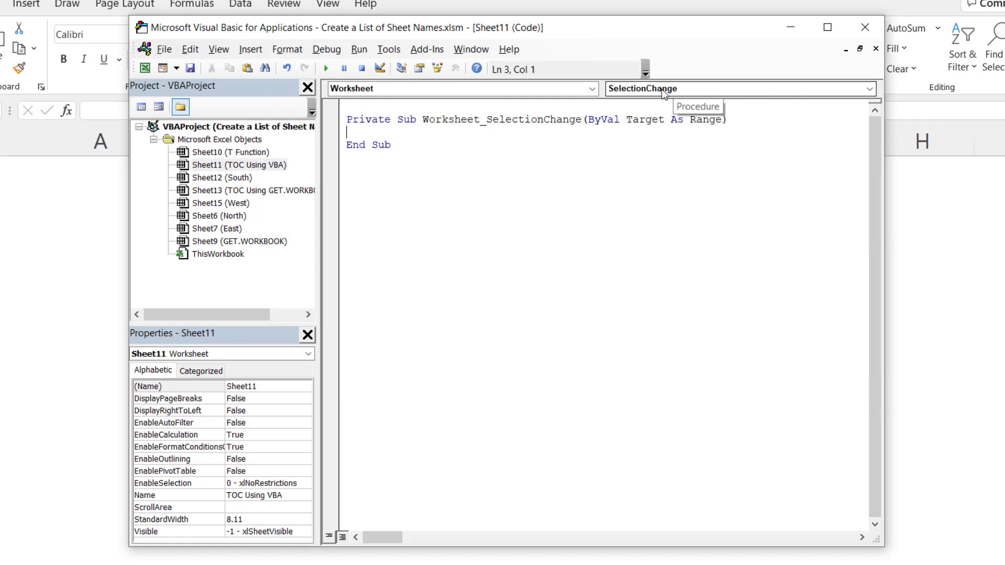
left_click(869, 89)
scroll(685, 86, "up", 2)
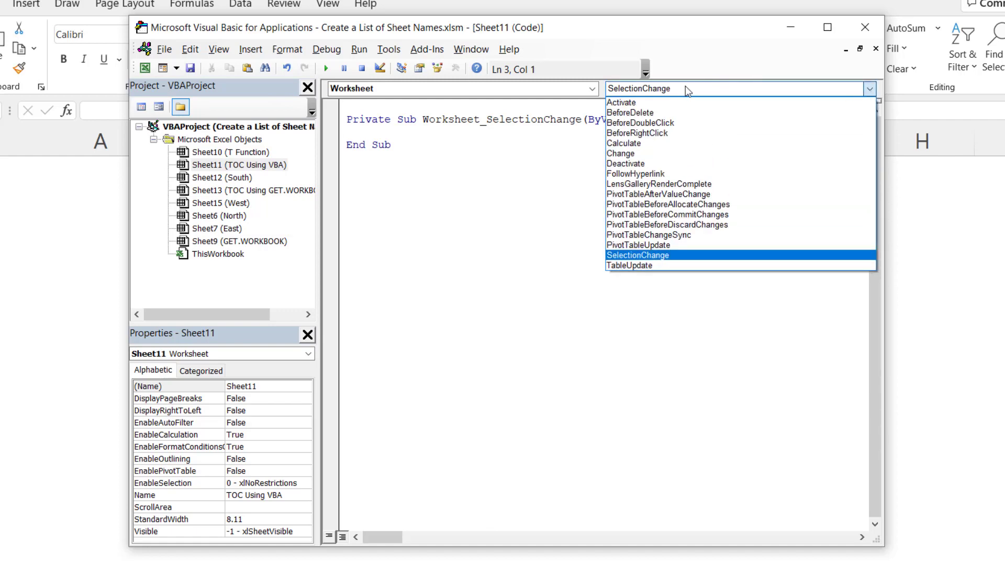
left_click(677, 98)
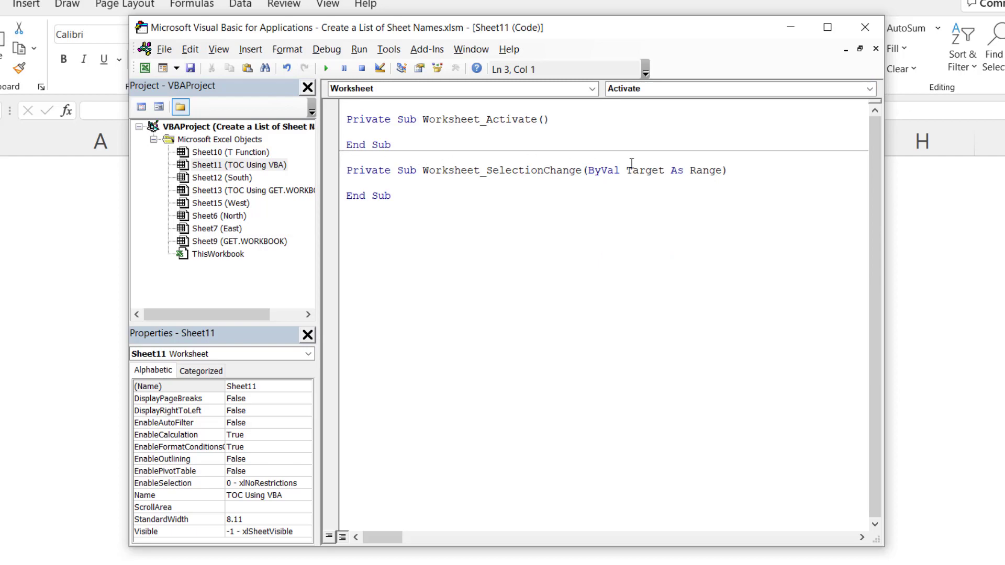
Delete the empty Worksheet_SelectionChange procedure and paste the copied table of contents code into the Worksheet_Activate procedure.
left_click(407, 197)
left_click_drag(380, 187, 350, 170)
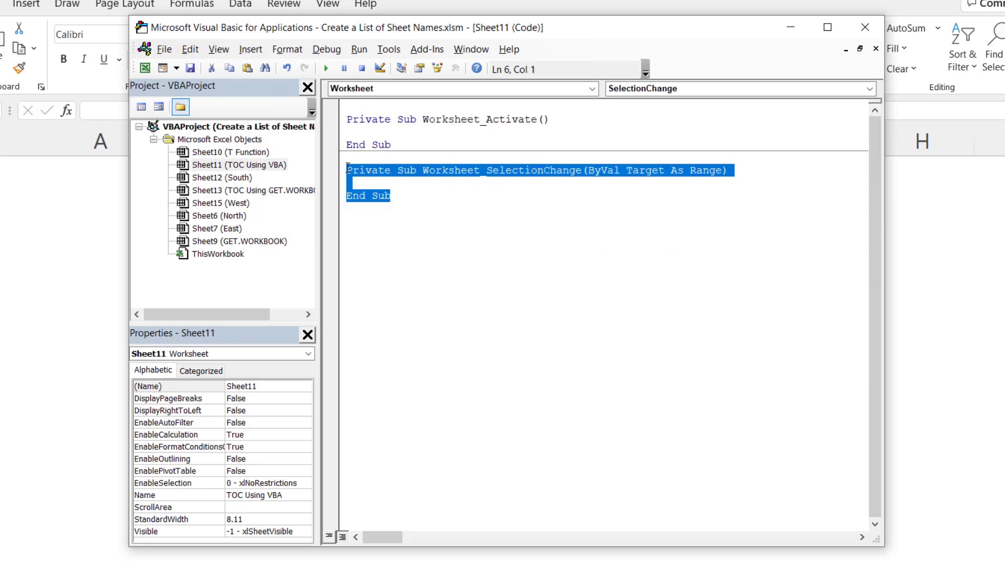
key("Delete")
left_click(353, 131)
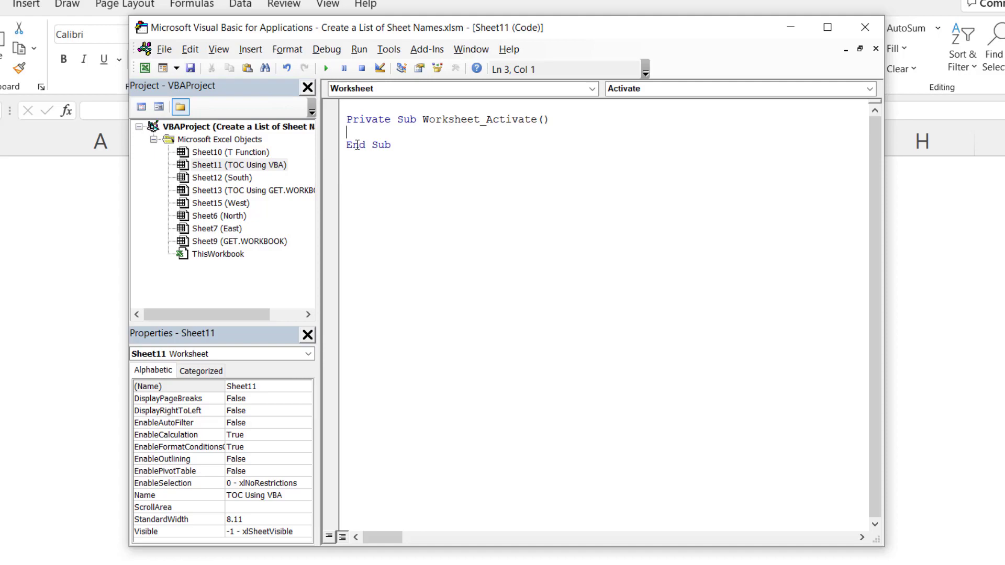
key("ctrl+v")
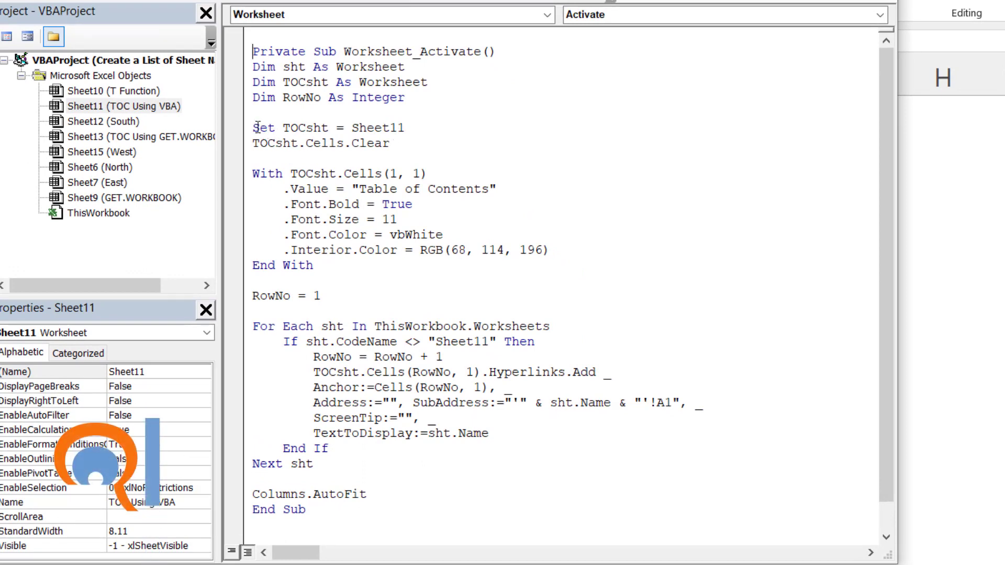
Examine the two places where the code refers to Sheet11: the Set TOCsht line and the sht.CodeName condition.
left_click_drag(253, 127, 419, 131)
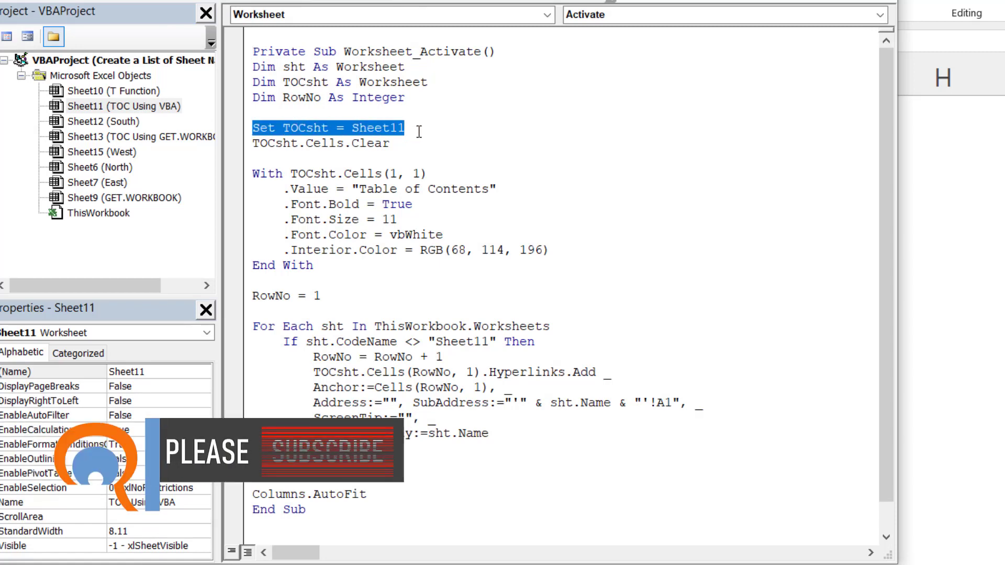
left_click(353, 131)
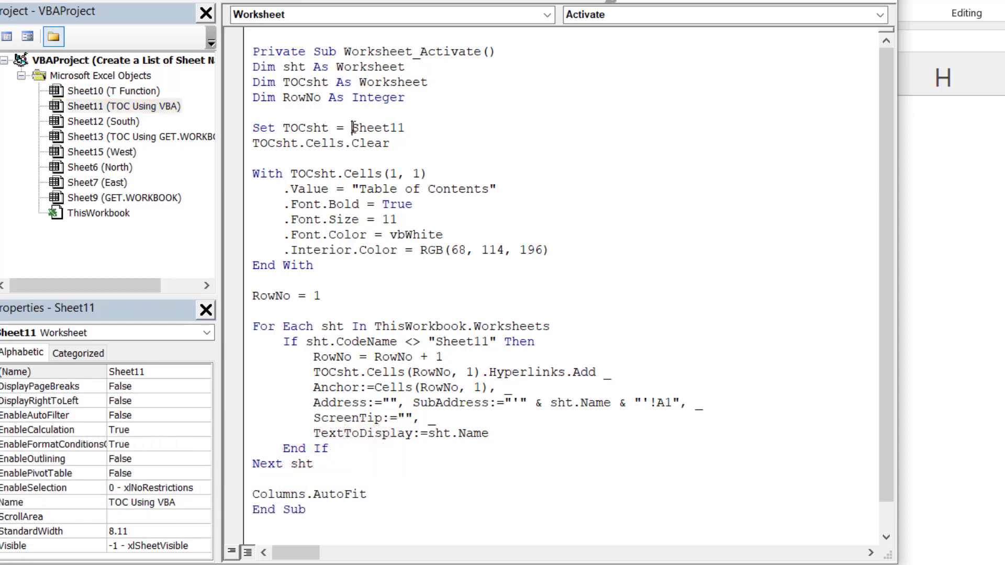
left_click_drag(352, 127, 407, 131)
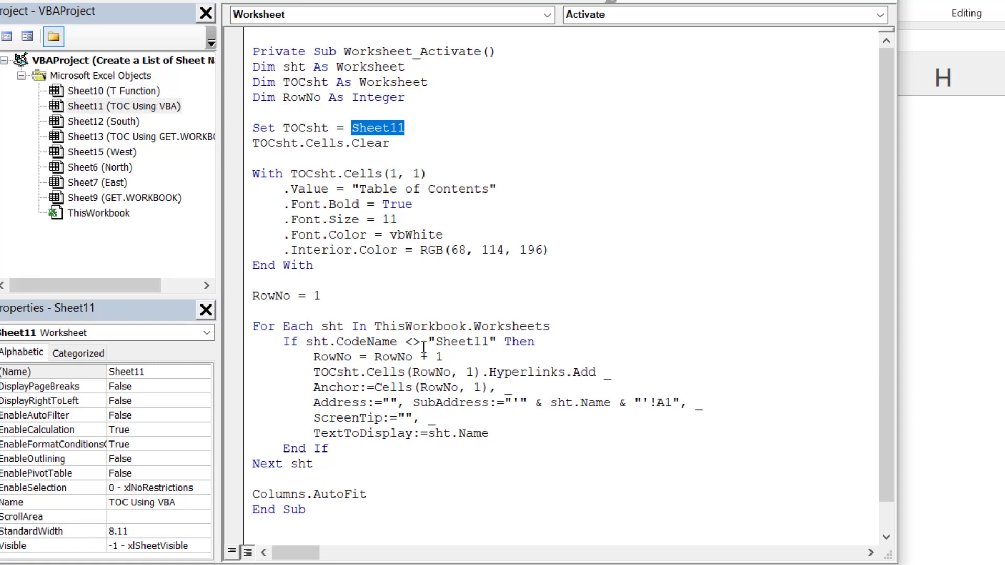
left_click_drag(285, 342, 540, 346)
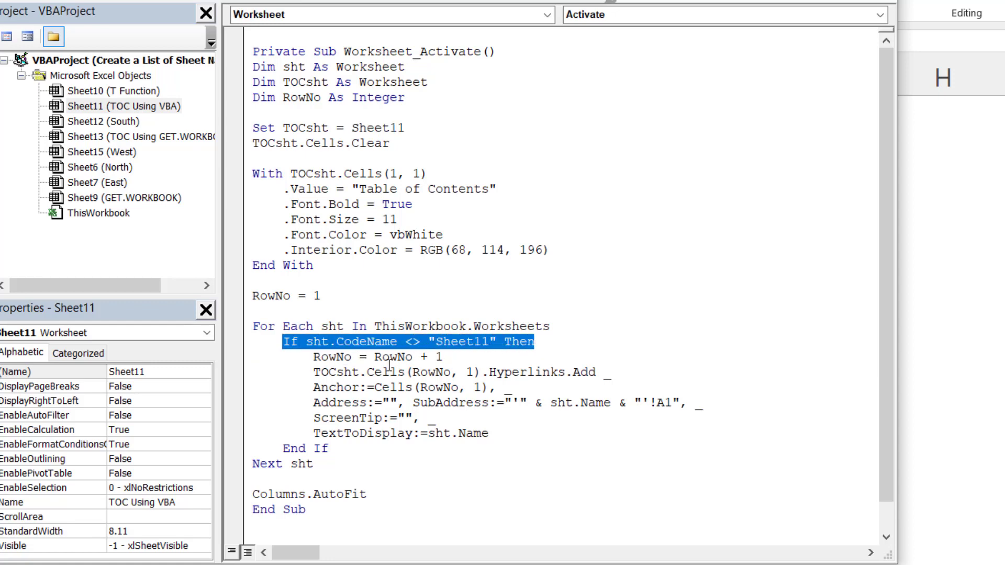
left_click(437, 342)
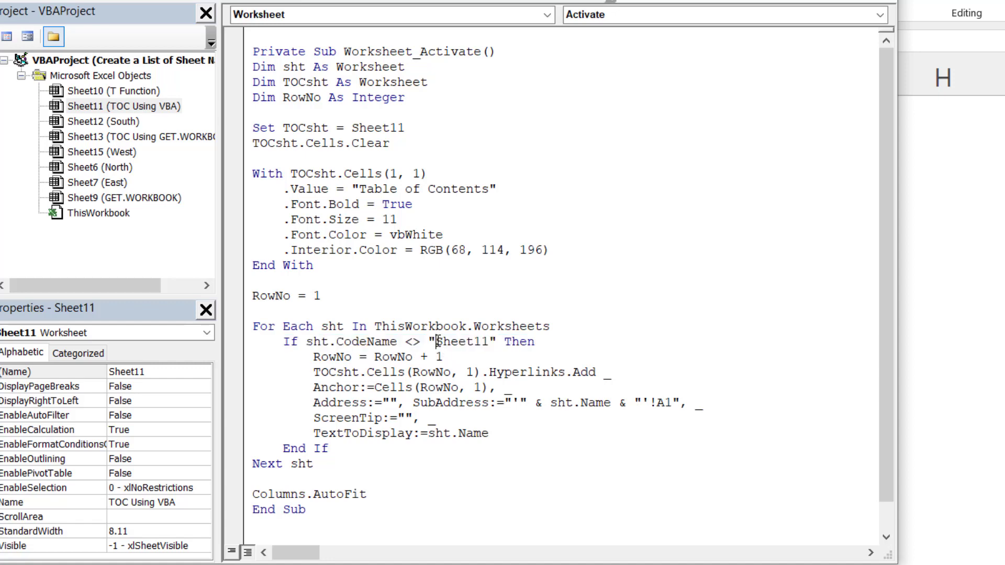
left_click_drag(437, 343, 493, 343)
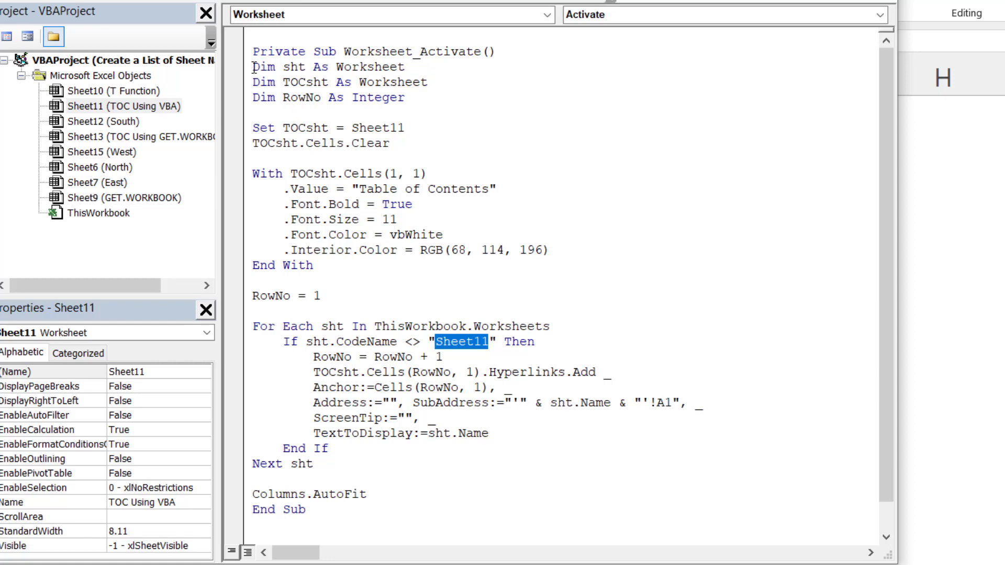
Review the three variable declarations and the lines that assign TOCsht and clear its cells.
left_click_drag(253, 67, 414, 101)
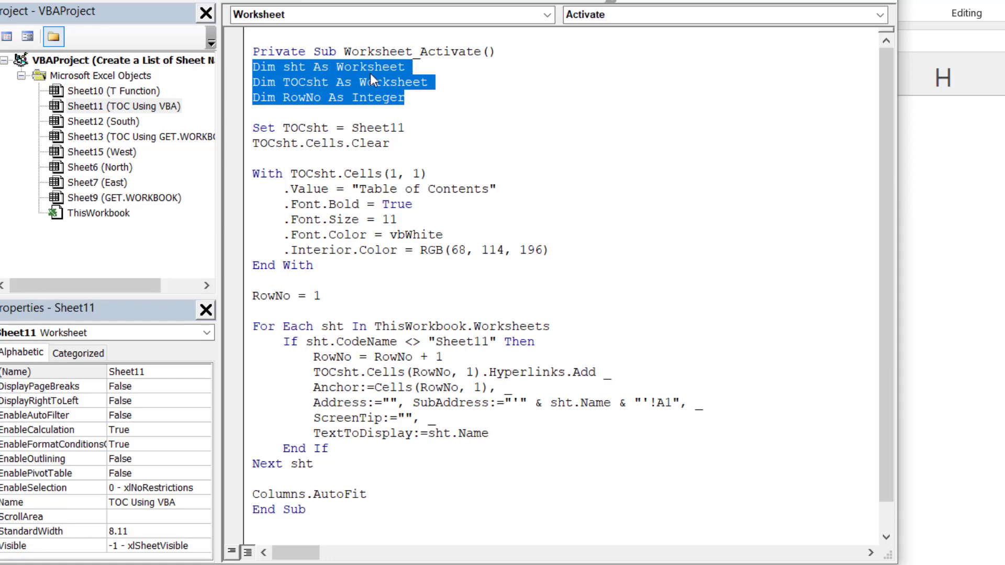
left_click(299, 67)
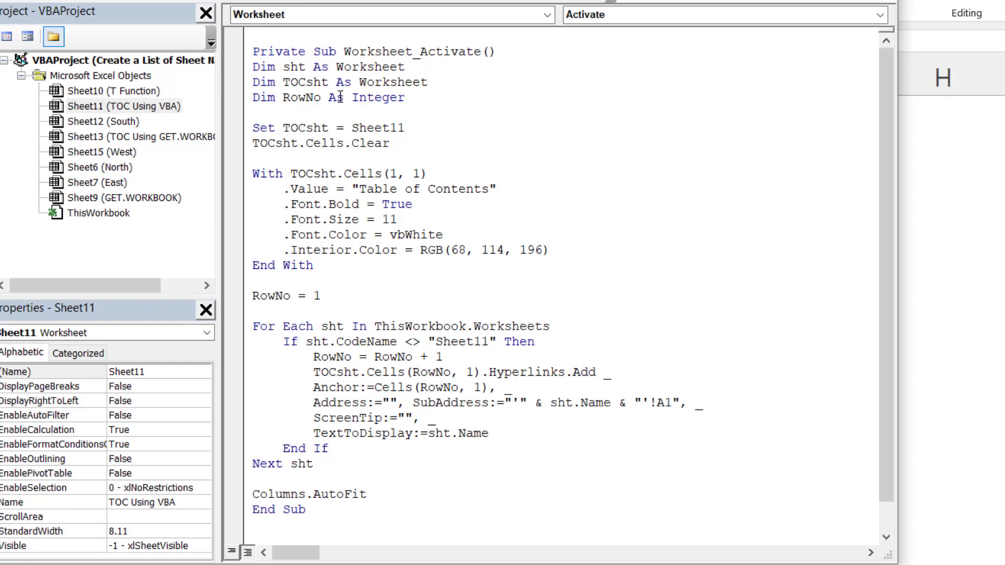
left_click_drag(283, 82, 329, 84)
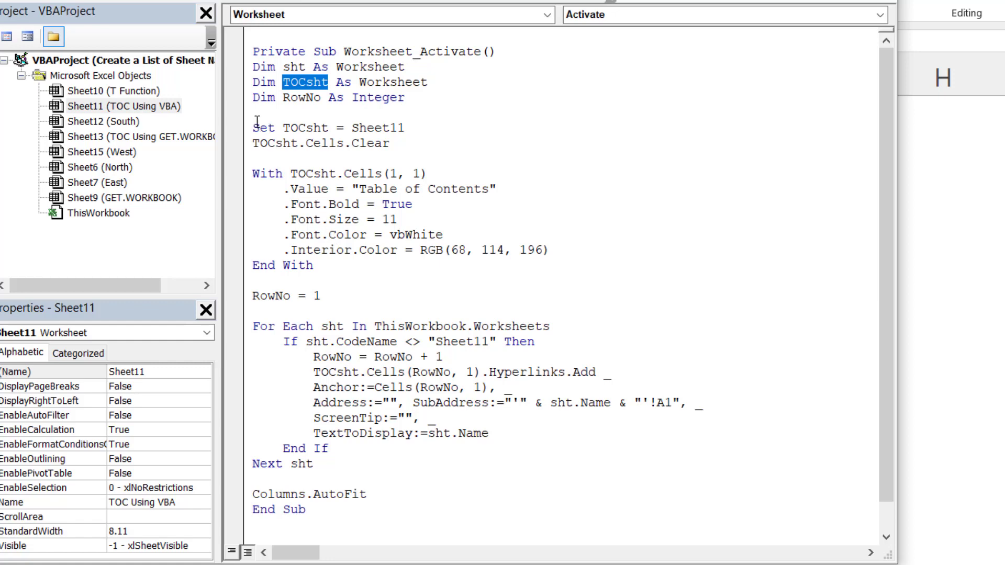
left_click_drag(255, 127, 296, 119)
left_click(284, 126)
double_click(305, 126)
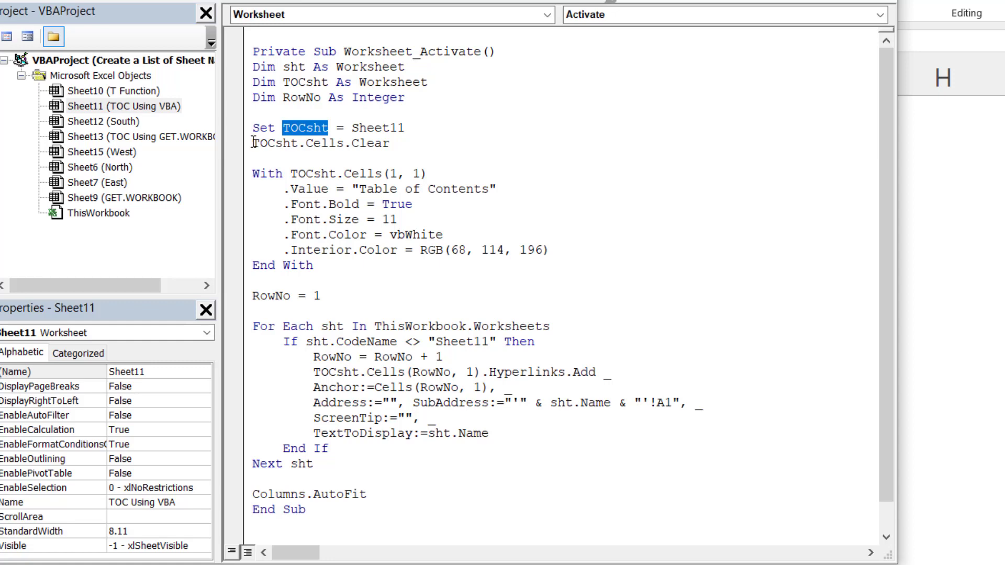
left_click(388, 148)
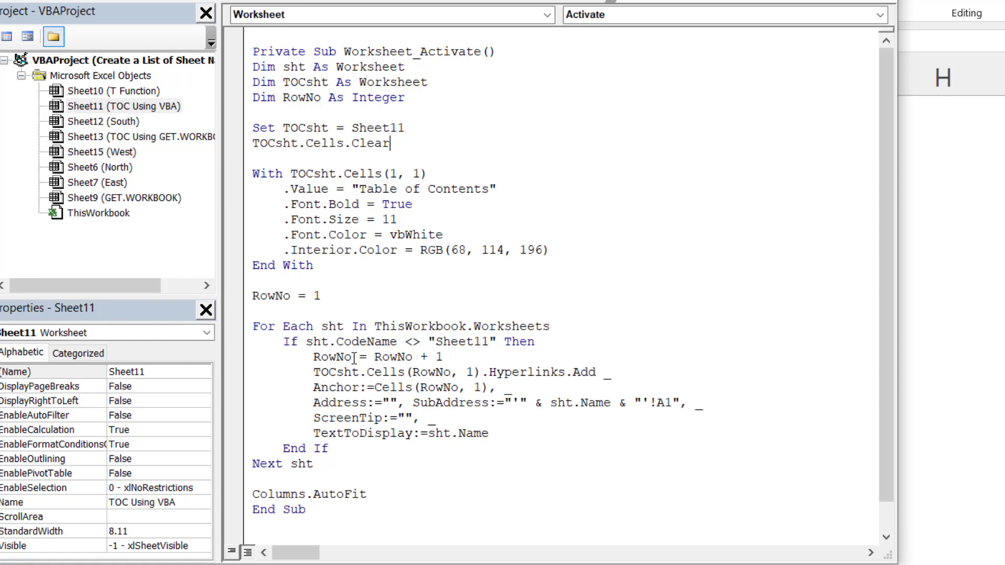
Review the With block that formats the heading cell, the RowNo = 1 line, and the For Each loop with its sht.CodeName condition.
left_click_drag(252, 174, 312, 265)
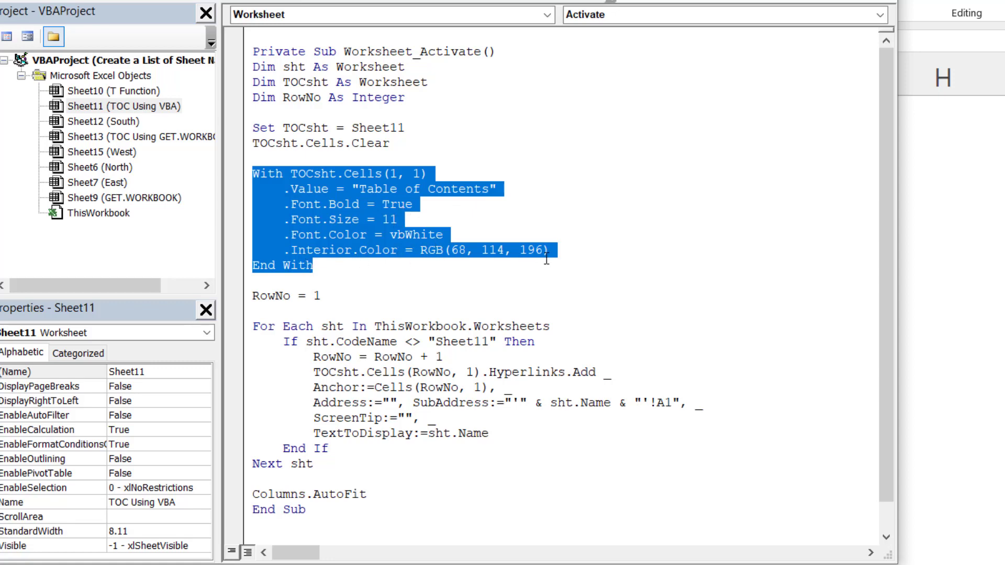
left_click(353, 295)
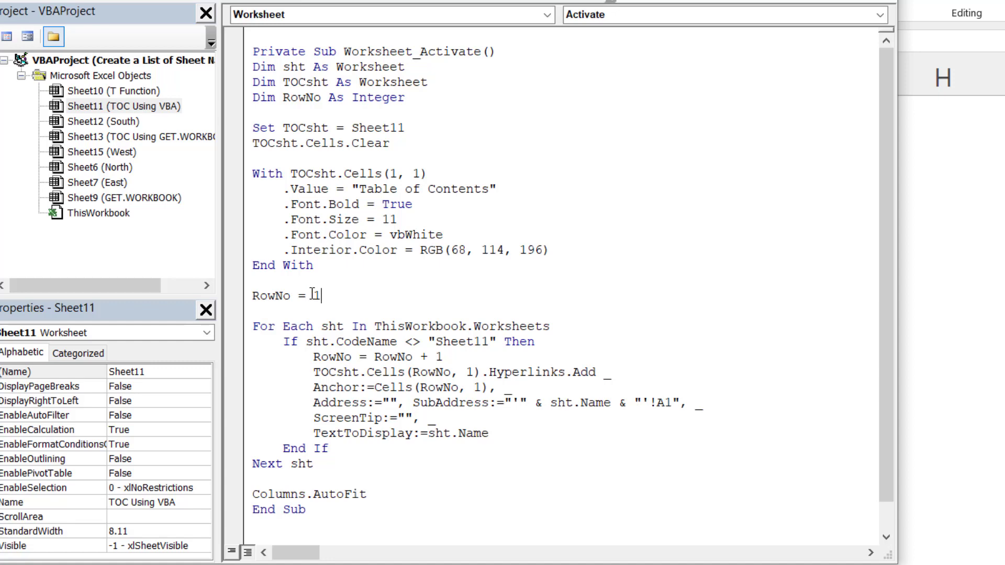
left_click_drag(253, 326, 316, 464)
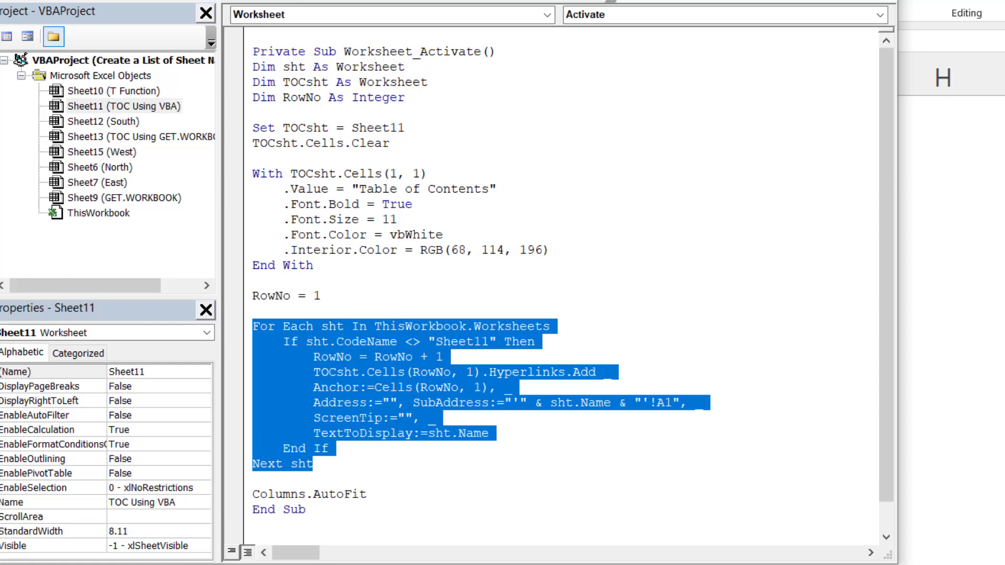
left_click(314, 387)
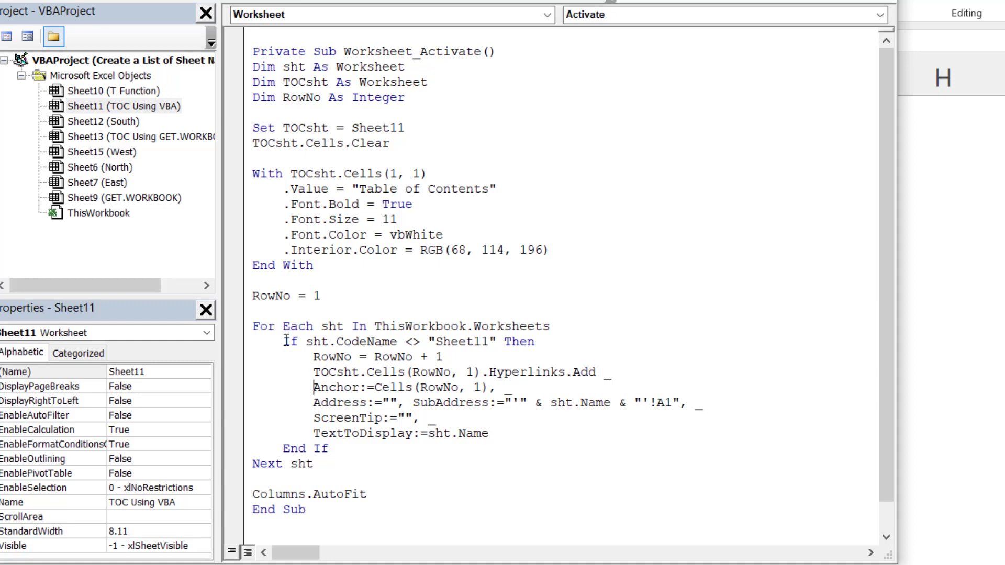
left_click(286, 342)
key("shift+End")
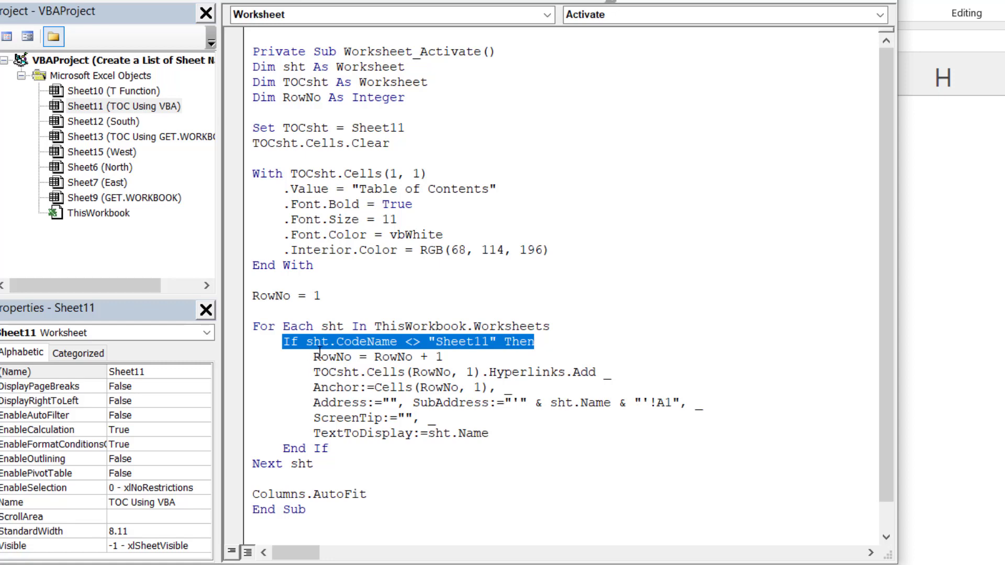
Examine the statements inside the If block: the RowNo = RowNo + 1 line and the TOCsht.Cells Hyperlinks.Add statement.
left_click_drag(313, 356, 493, 430)
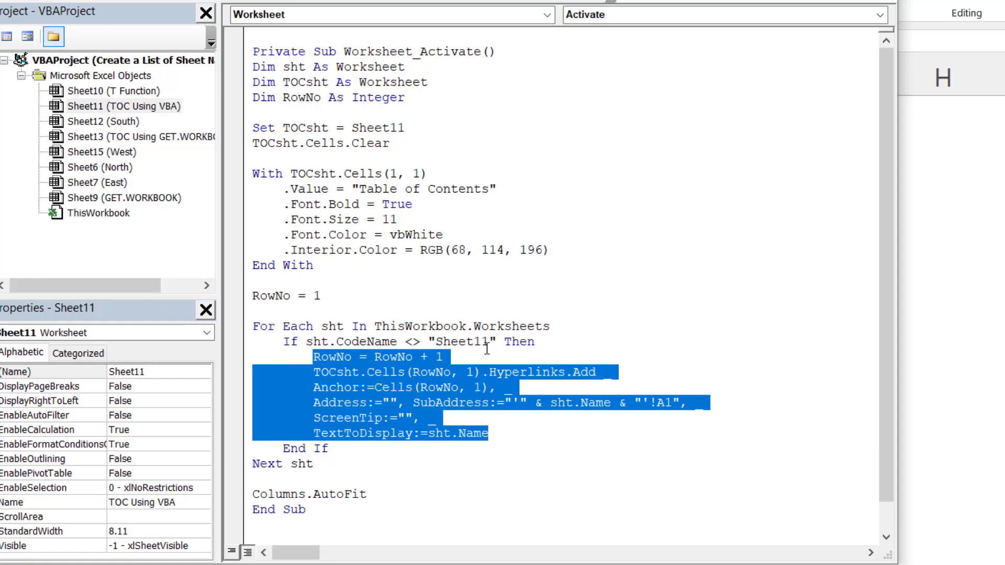
left_click_drag(314, 357, 467, 357)
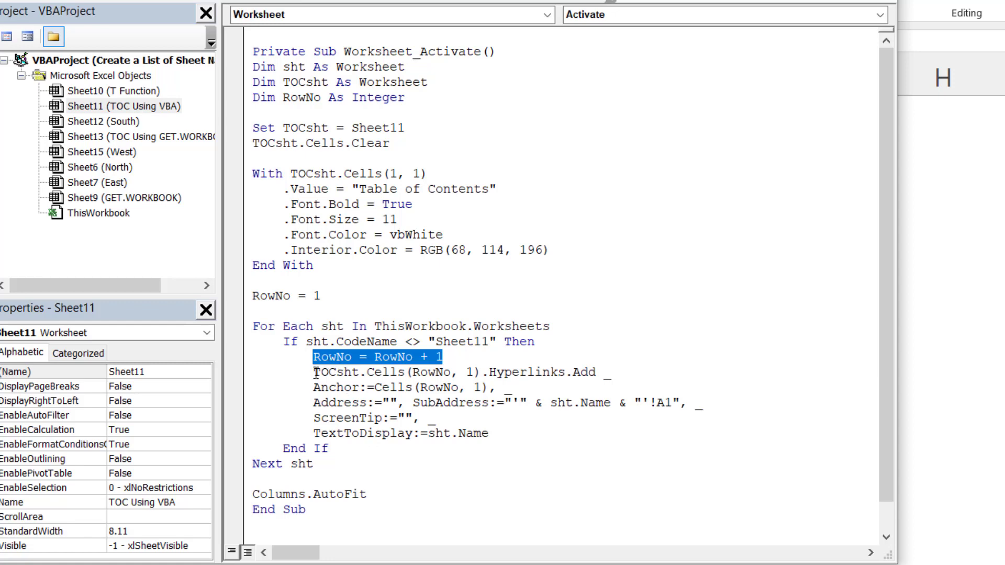
left_click_drag(314, 372, 503, 433)
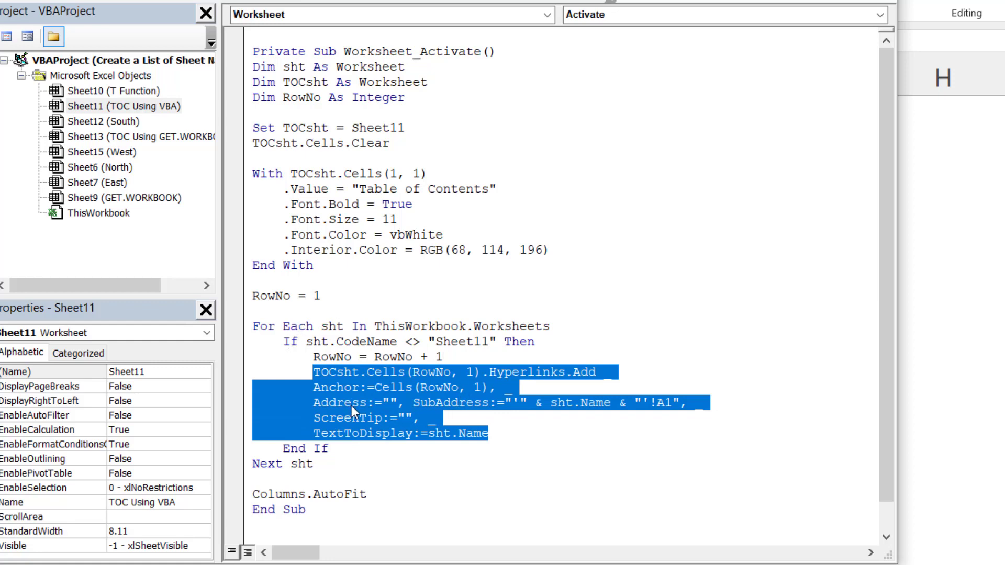
left_click(346, 373)
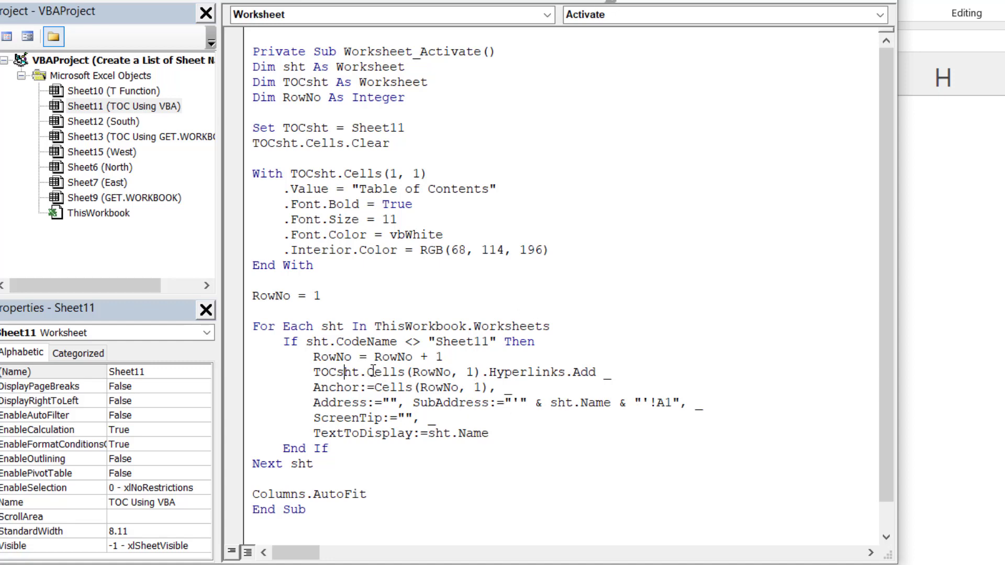
Examine the row and column arguments of Cells(RowNo, 1) and the line that increments RowNo.
left_click_drag(367, 371, 480, 372)
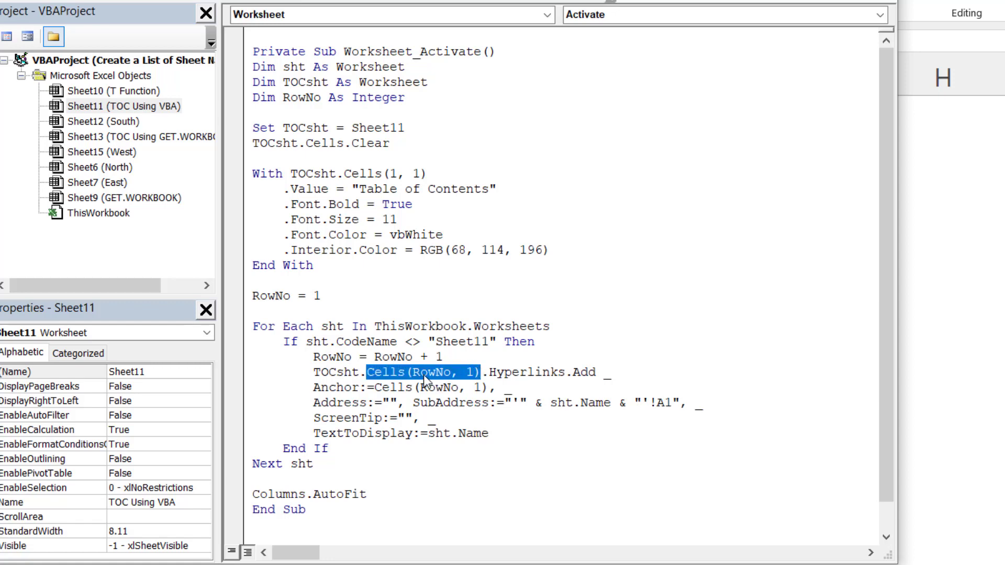
left_click(471, 372)
double_click(470, 372)
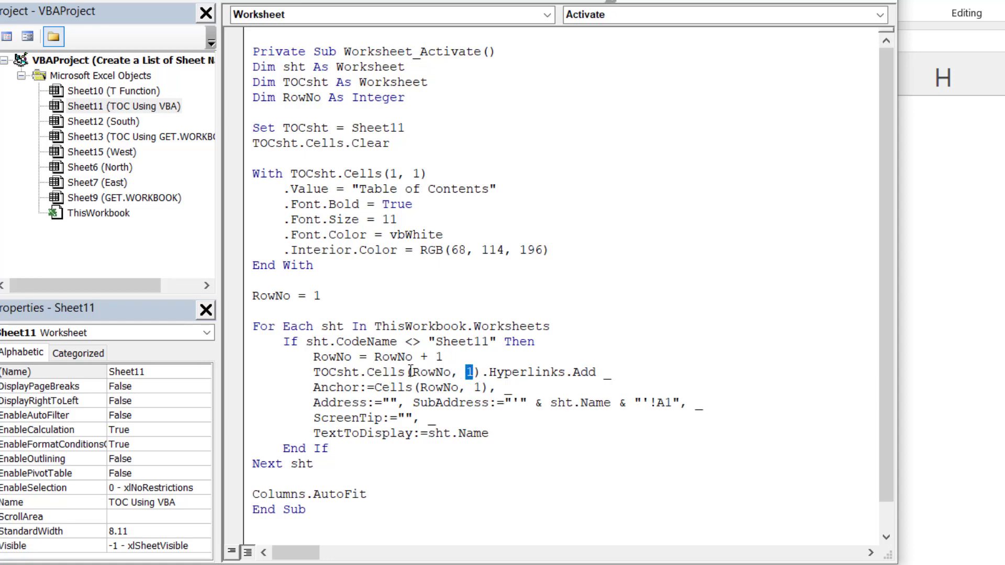
double_click(415, 373)
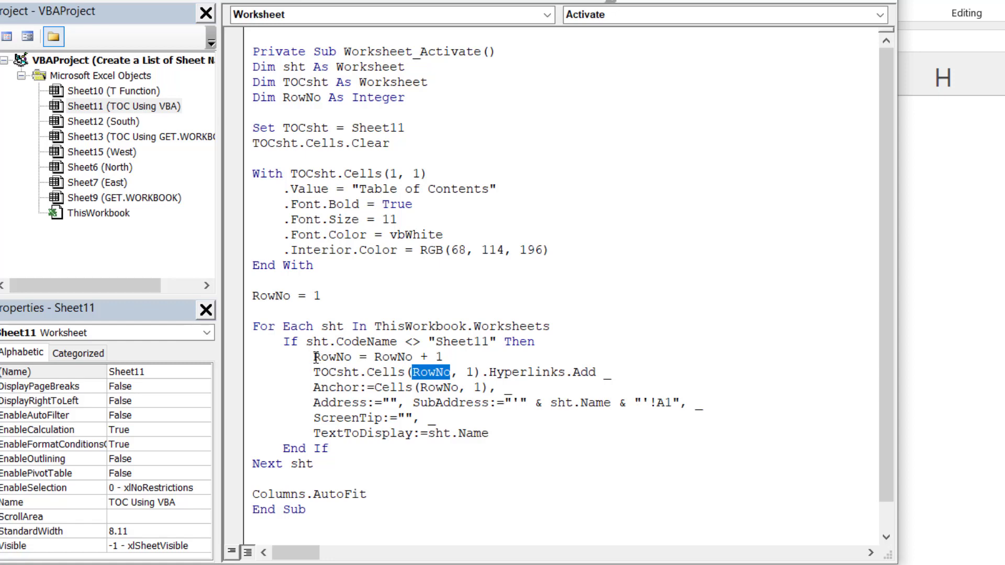
left_click_drag(313, 356, 450, 358)
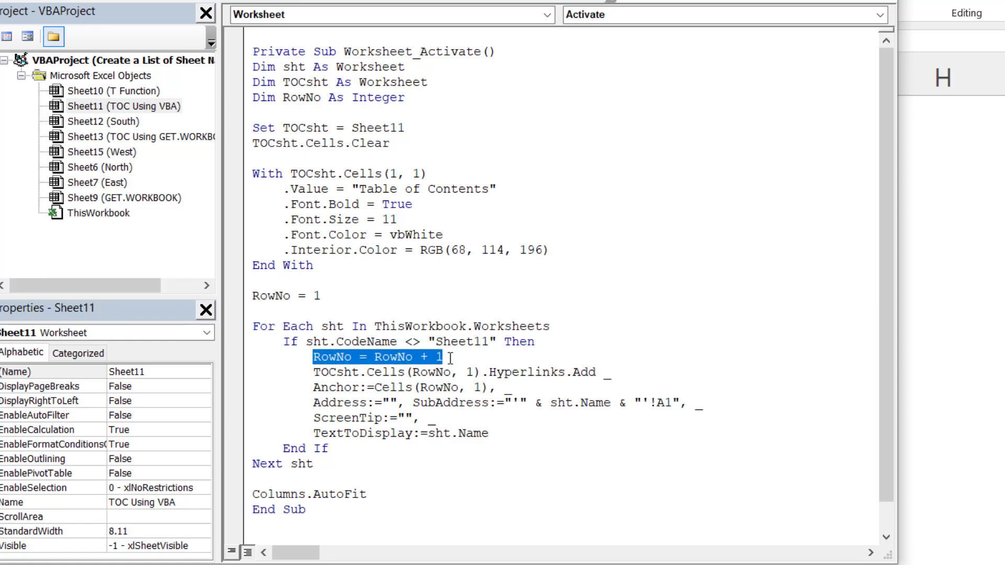
Examine the Hyperlinks.Add method with its Anchor and Address arguments.
left_click(489, 373)
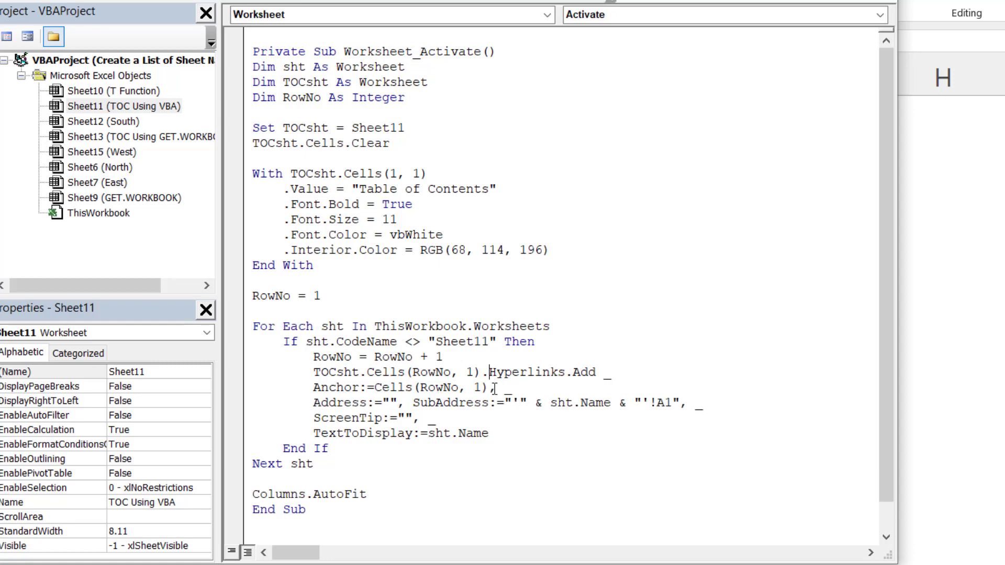
left_click(602, 373)
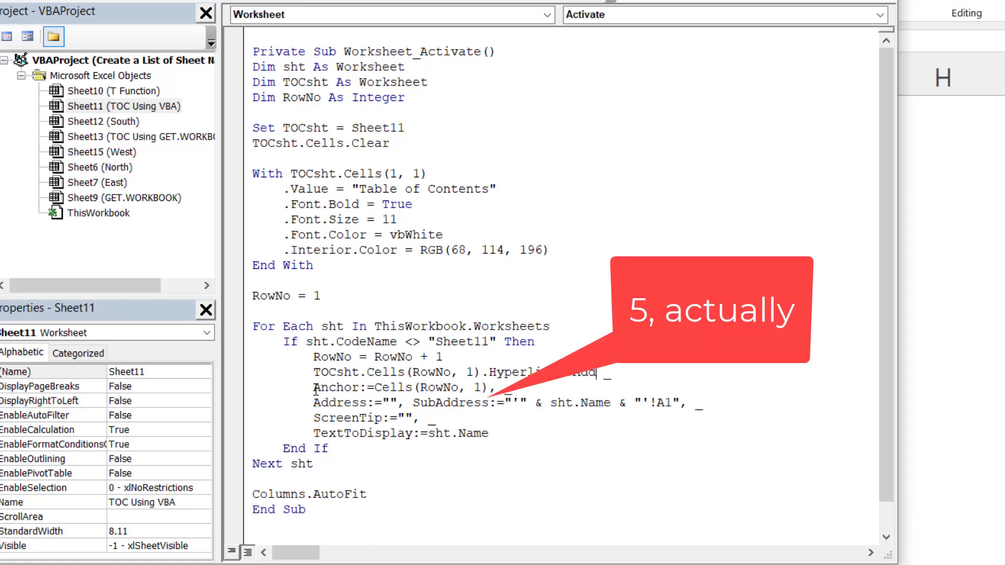
left_click_drag(313, 387, 366, 387)
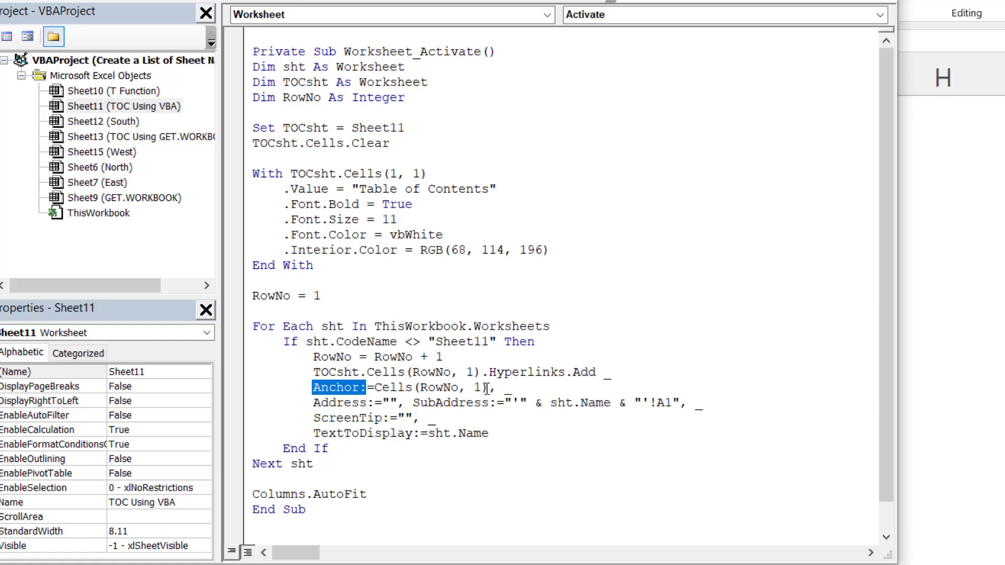
left_click(394, 402)
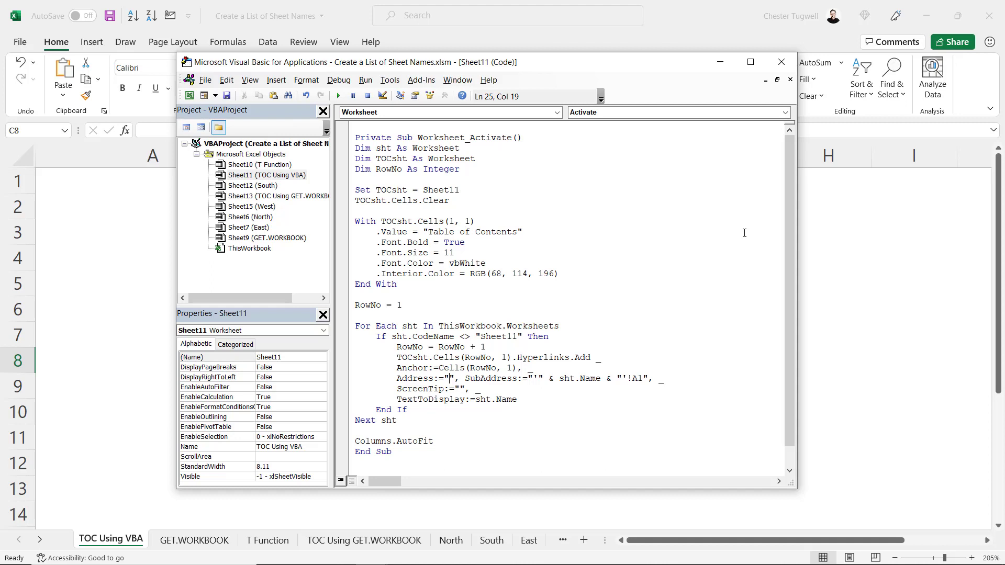
Close the VBA editor, switch to the GET.WORKBOOK sheet and return to TOC Using VBA to run the activate procedure.
key("alt+q")
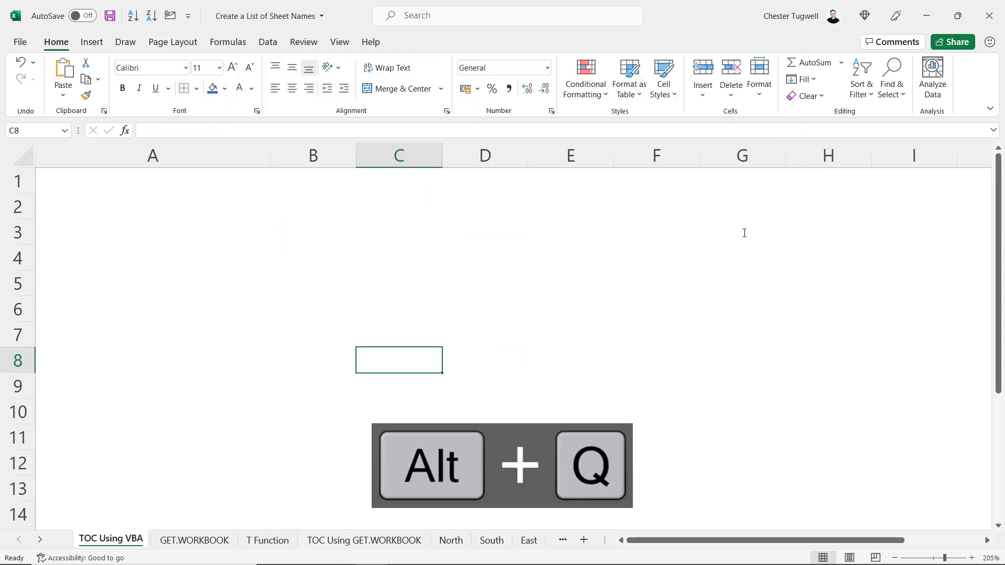
left_click(202, 544)
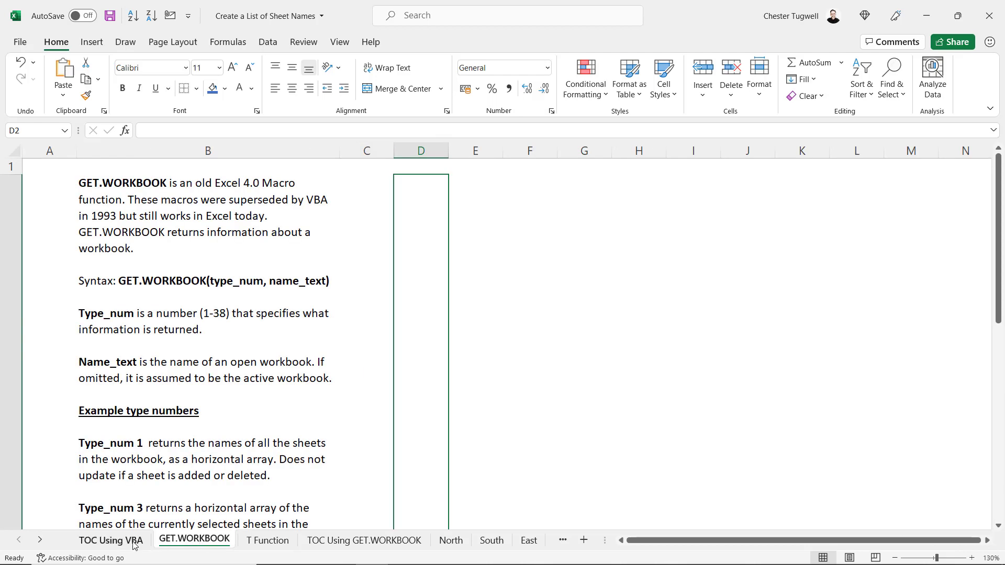
left_click(111, 540)
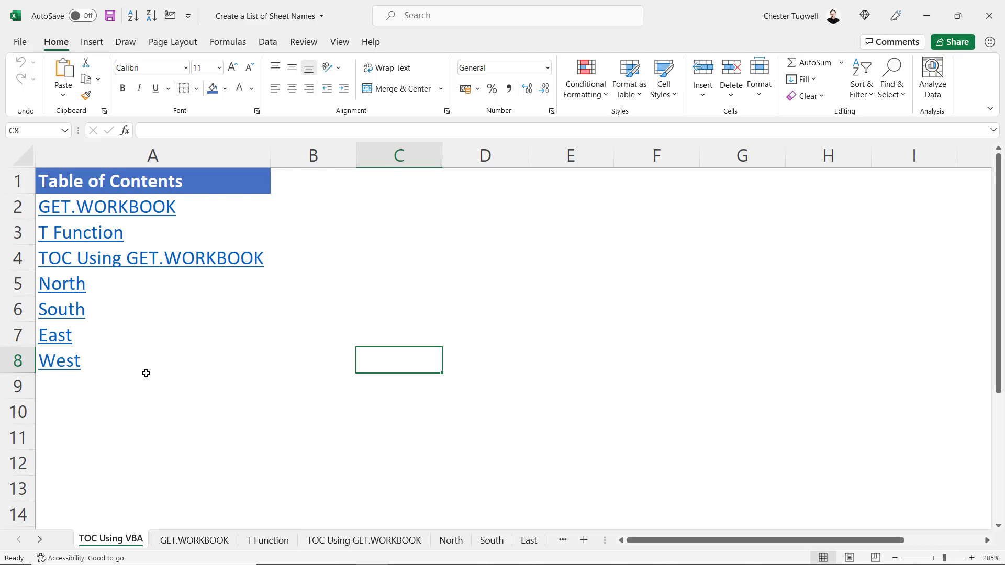
Add a worksheet named "S west" after the West sheet, and reactivate TOC Using VBA to update its list.
left_click(40, 540)
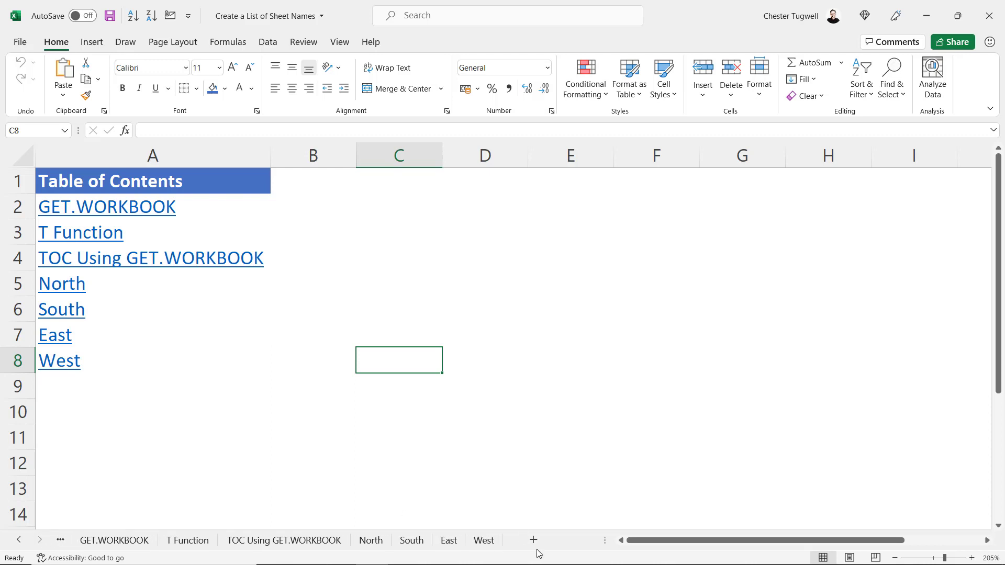
left_click(534, 539)
double_click(102, 540)
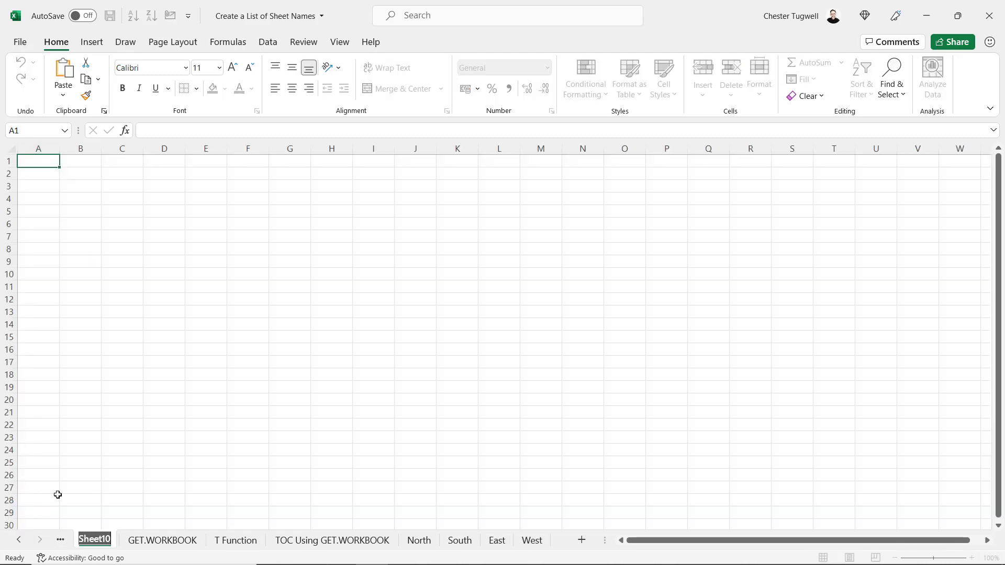
type("S west")
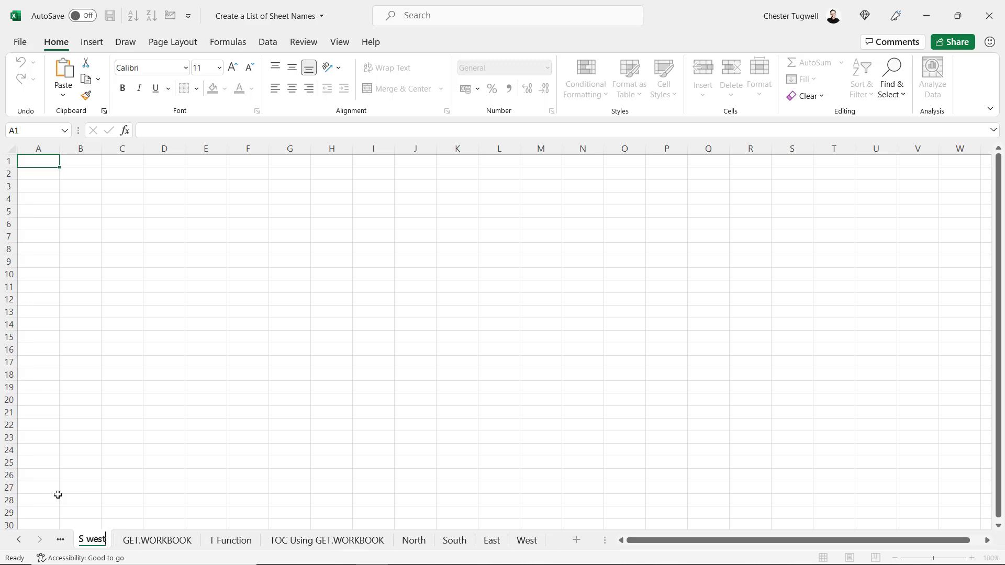
left_click(116, 486)
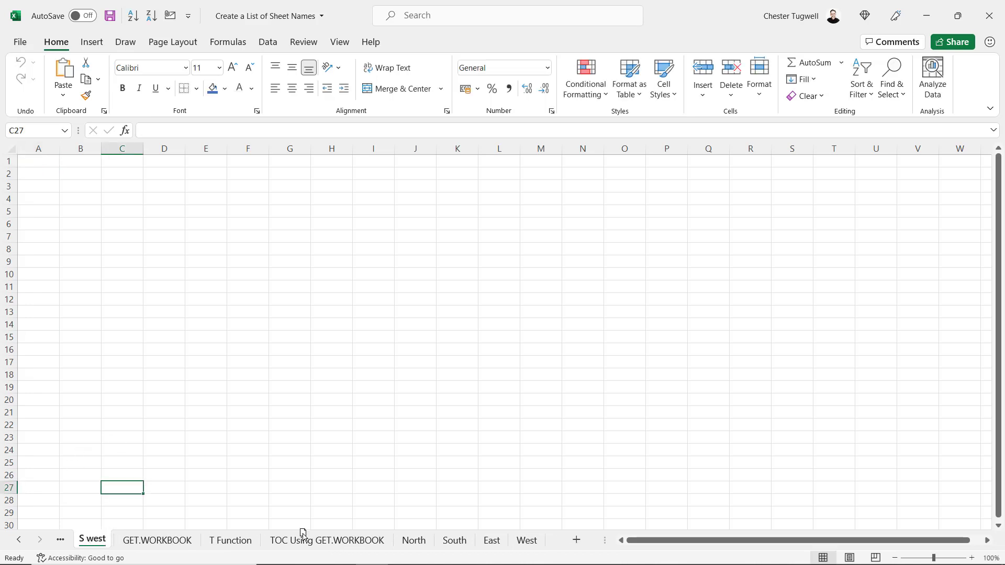
left_click_drag(519, 543, 559, 544)
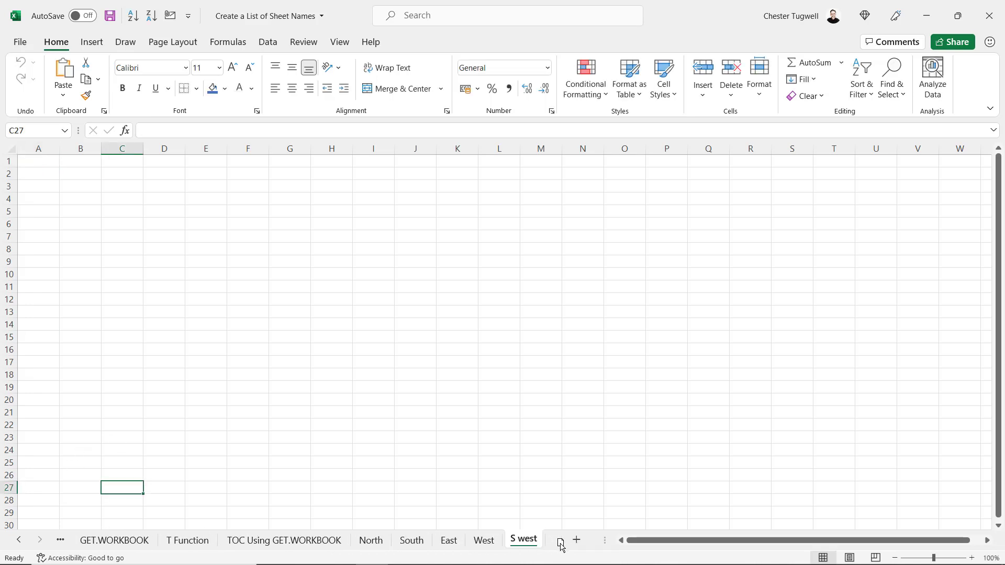
left_click(21, 540)
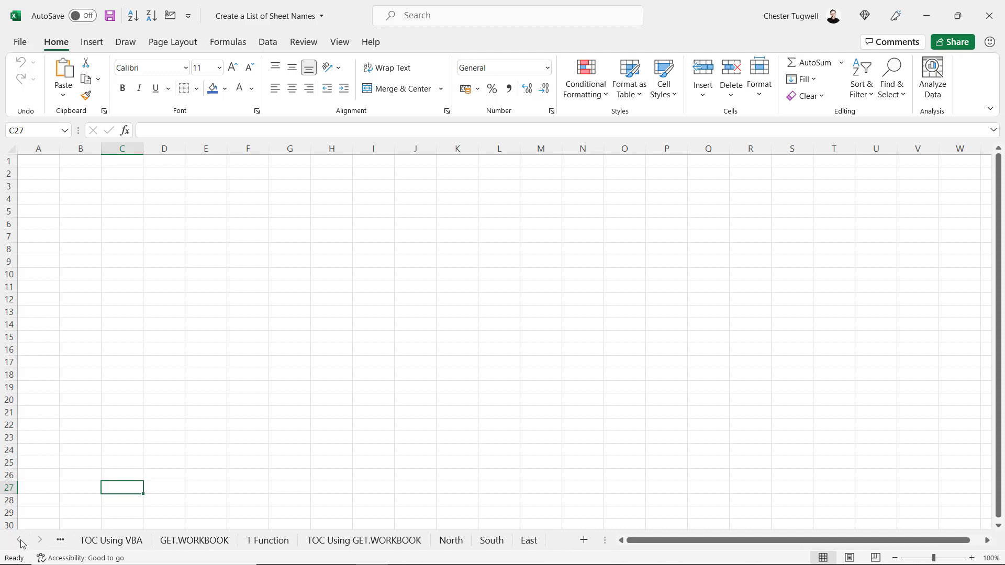
left_click(99, 544)
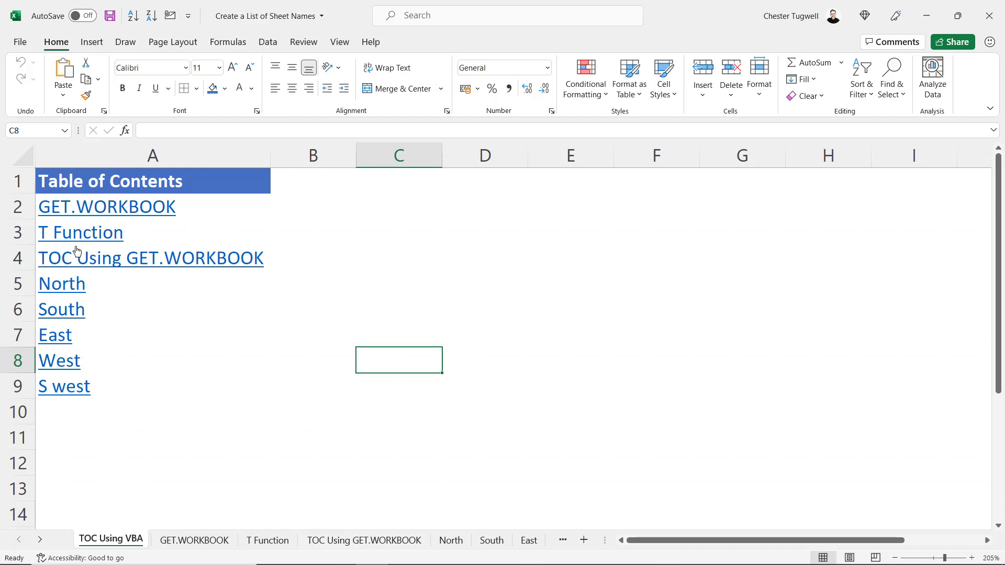
Test the North and S west hyperlinks in the table of contents, returning to TOC Using VBA after each.
left_click(59, 290)
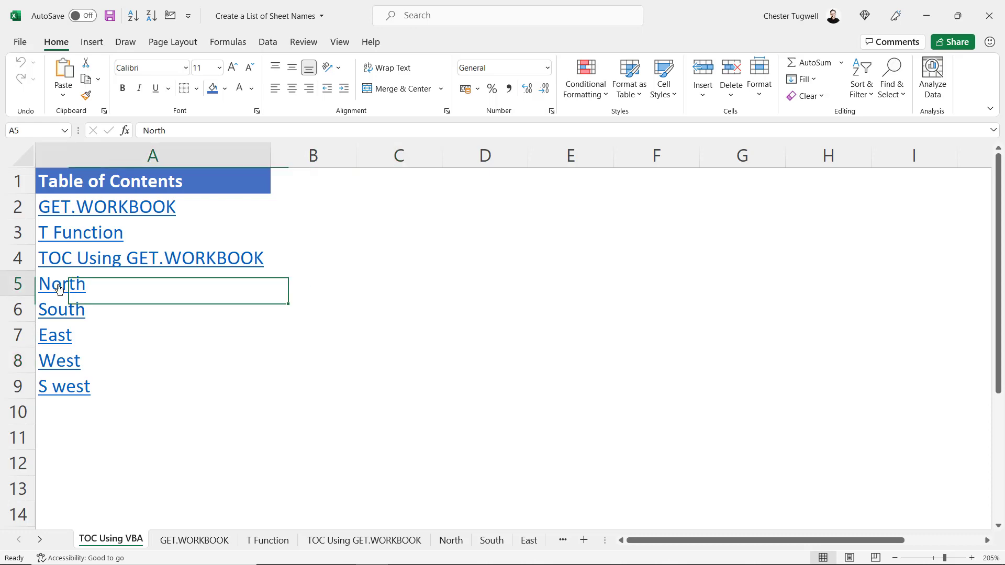
left_click(118, 545)
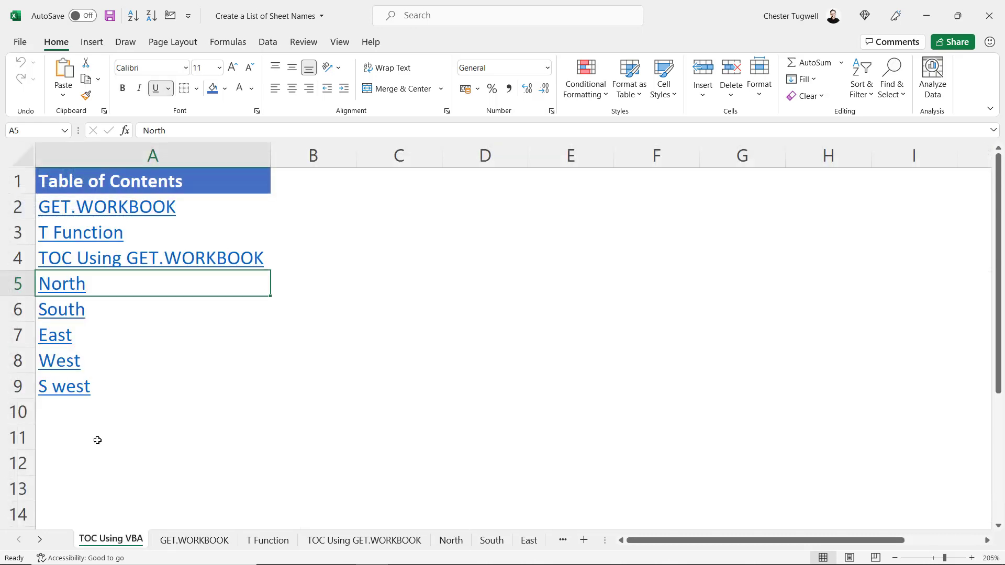
left_click(63, 386)
left_click(61, 539)
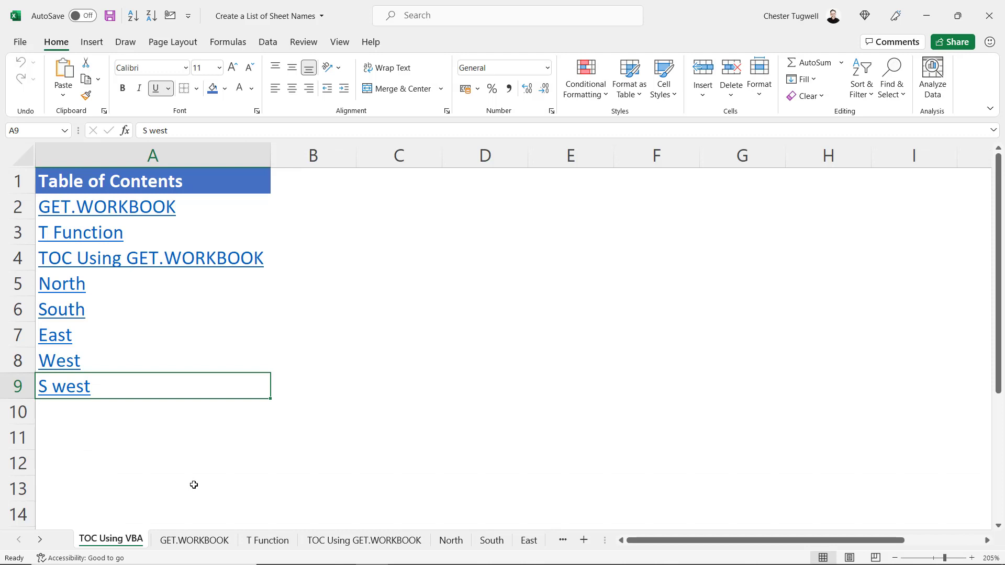
Read the GET.WORKBOOK sheet's notes on the function's syntax, its two arguments and the example type numbers.
left_click(197, 541)
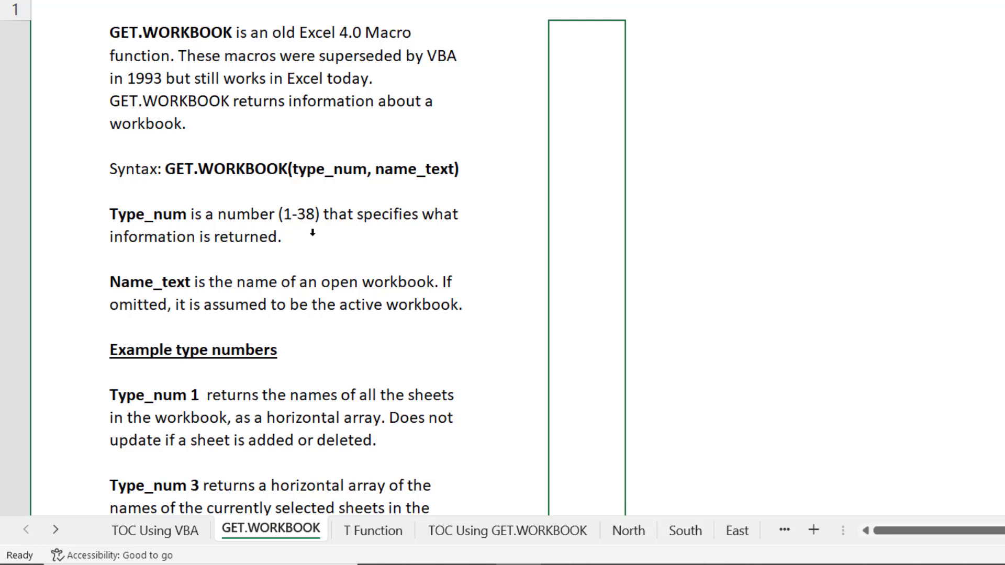
scroll(313, 233, "down", 2)
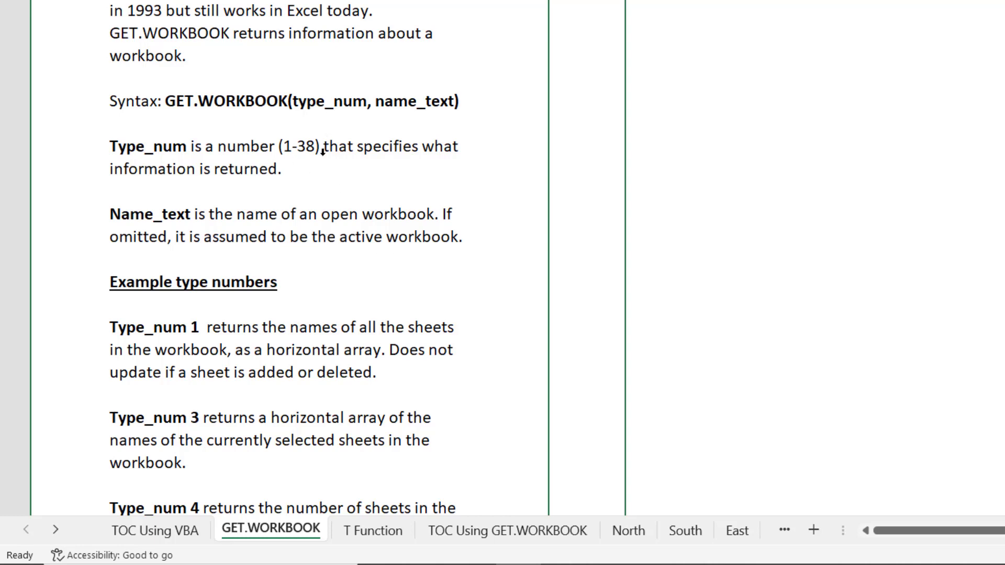
scroll(315, 182, "down", 3)
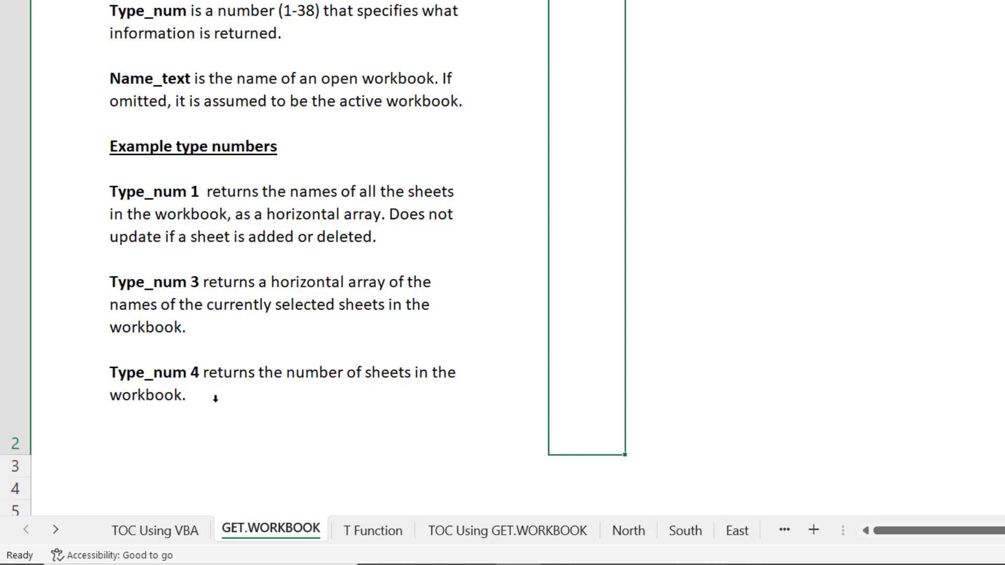
Go to the TOC Using GET.WORKBOOK sheet and try to enter =GET.WORKBOOK(1) directly in cell B2.
key("ctrl+Page_Down")
key("ctrl+Page_Down")
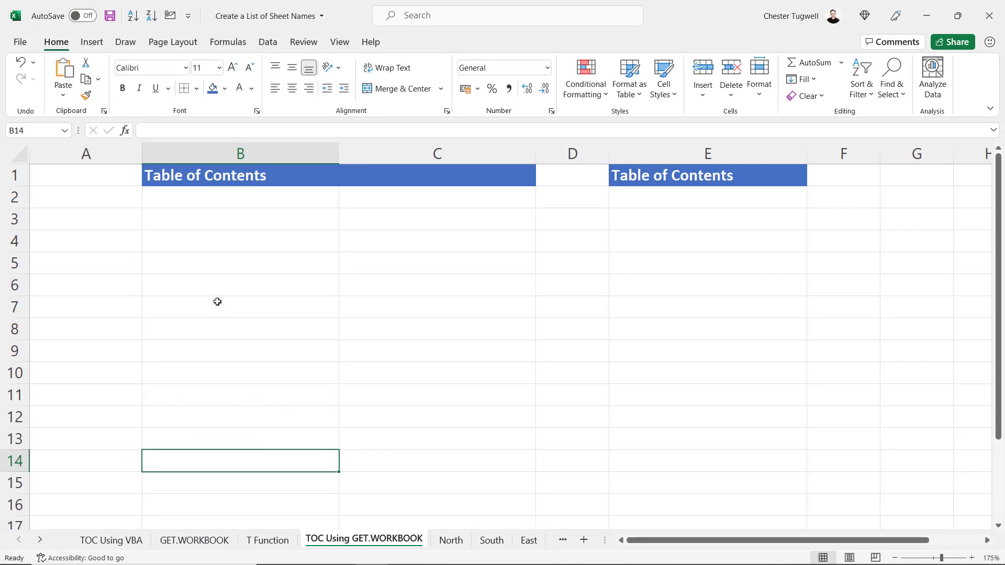
left_click(218, 203)
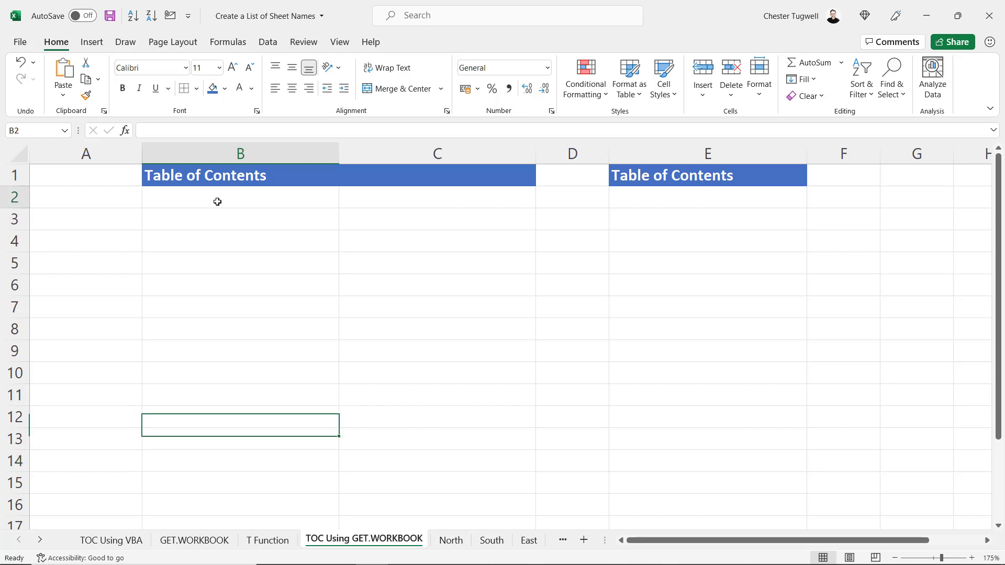
type("=")
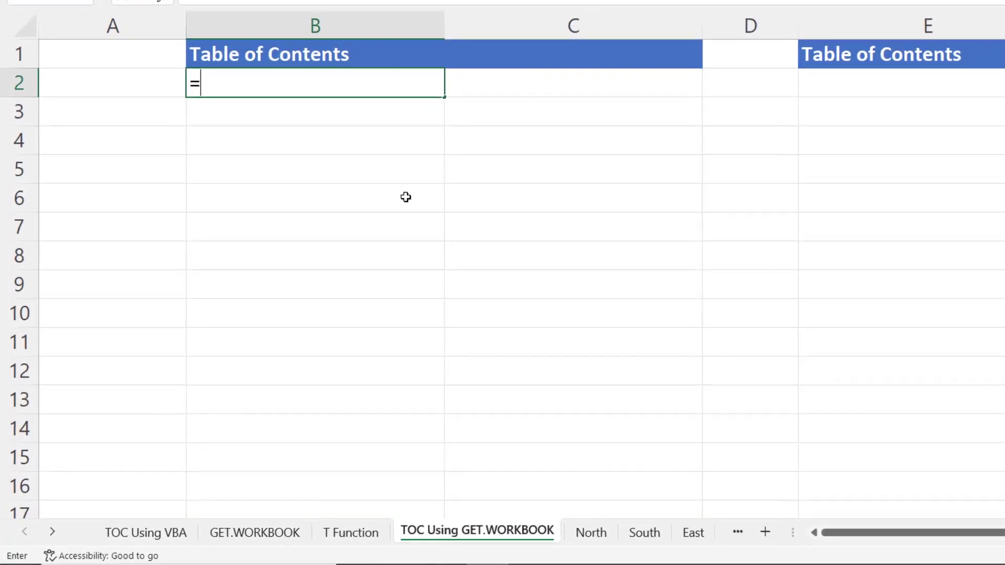
type("GET")
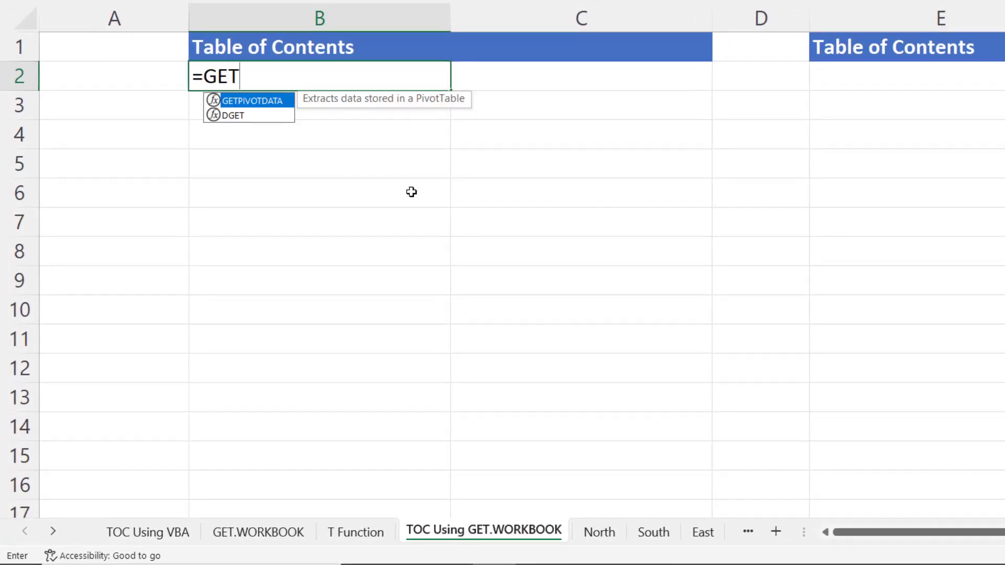
type(".WOR")
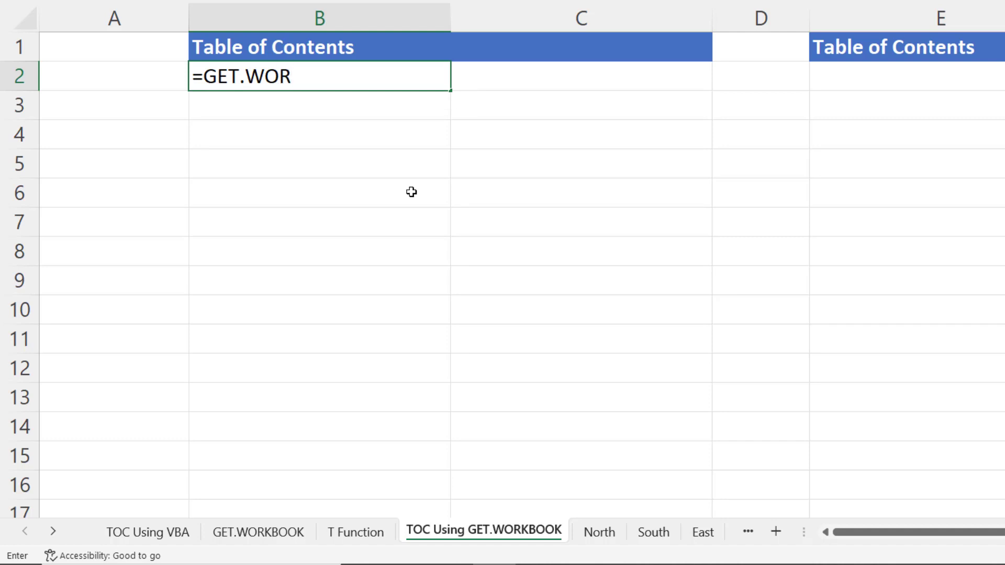
type("KBOOK")
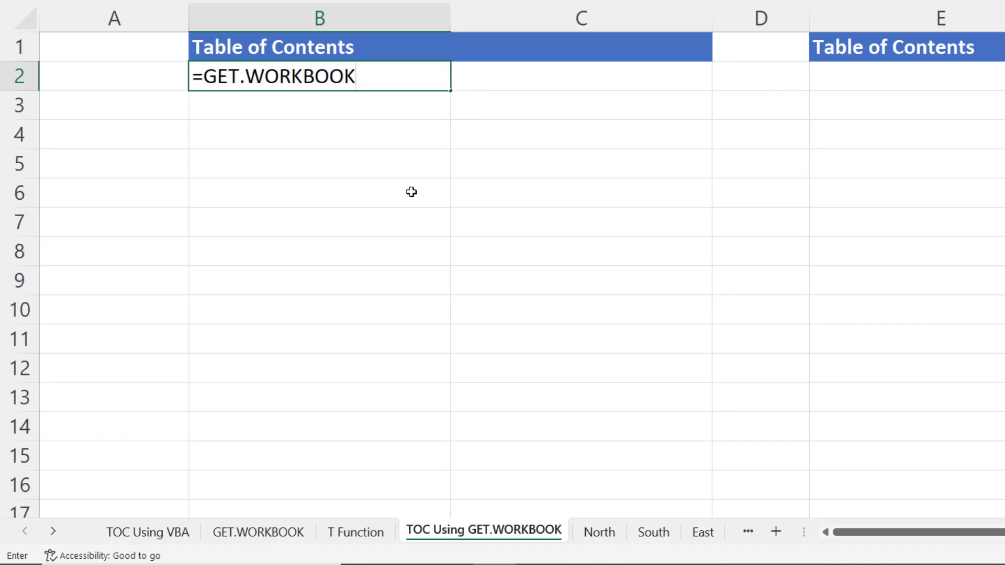
type("(1)")
key("Return")
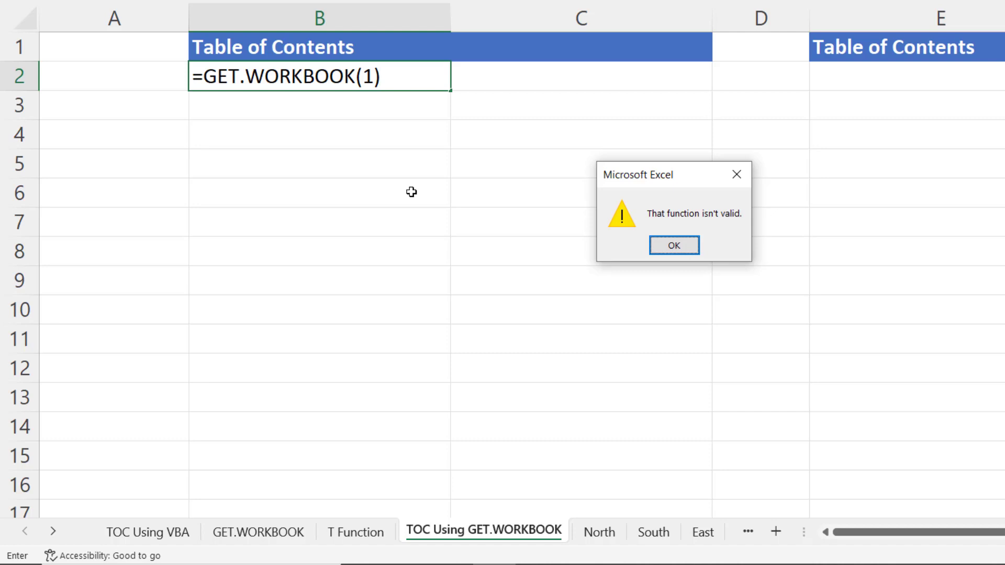
left_click(654, 246)
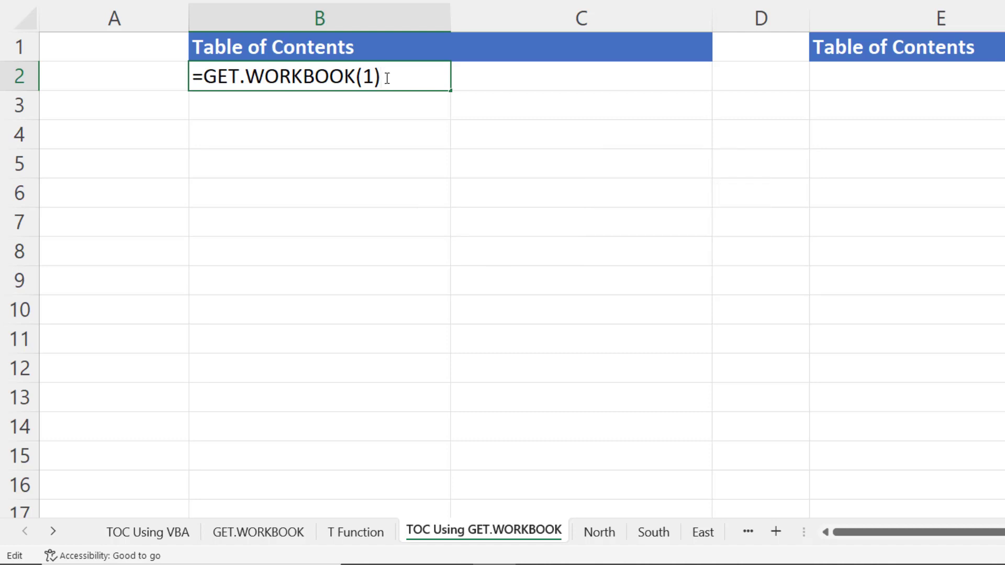
Copy the whole =GET.WORKBOOK(1) formula text from B2 and abandon the cell entry.
left_click_drag(387, 79, 190, 78)
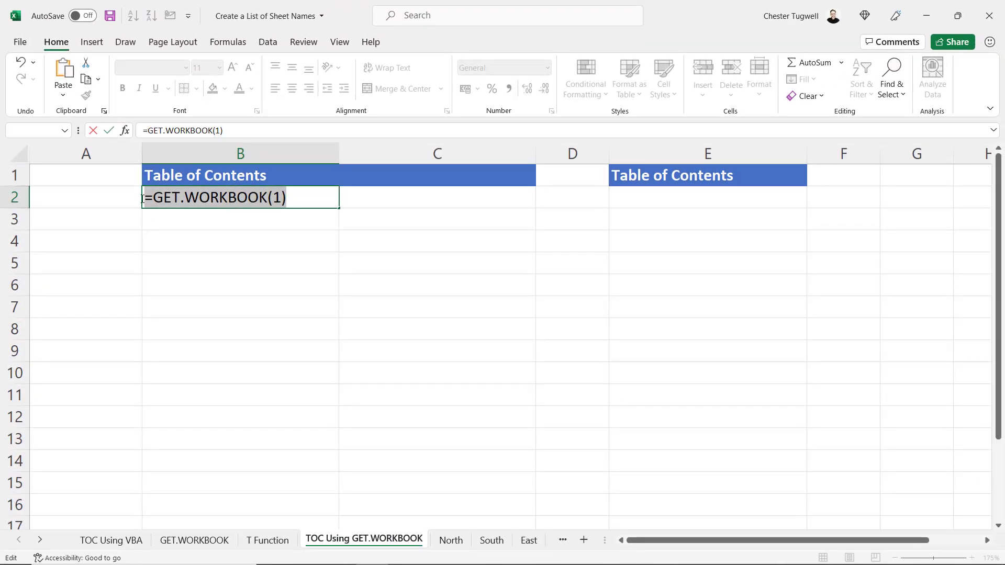
key("ctrl+c")
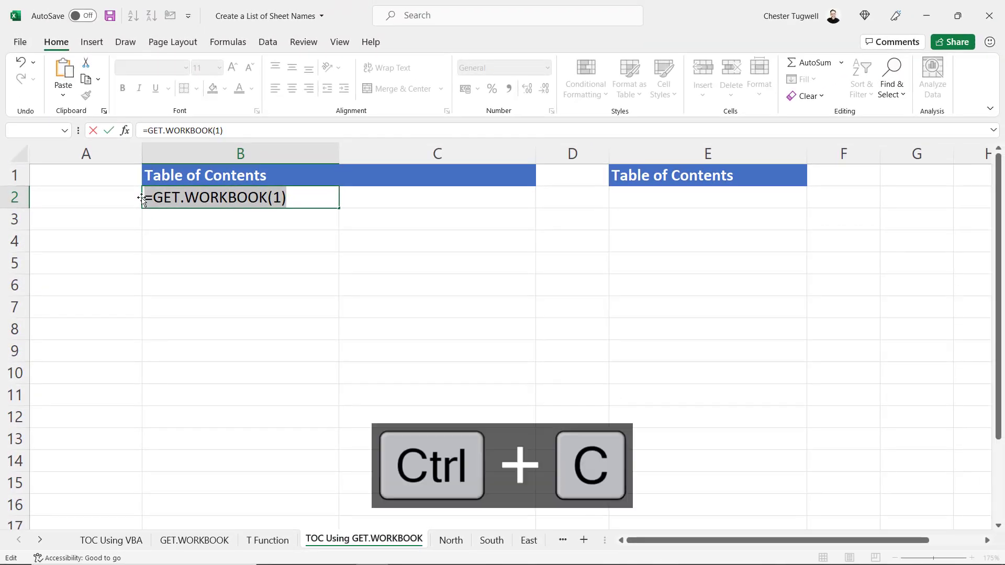
key("Escape")
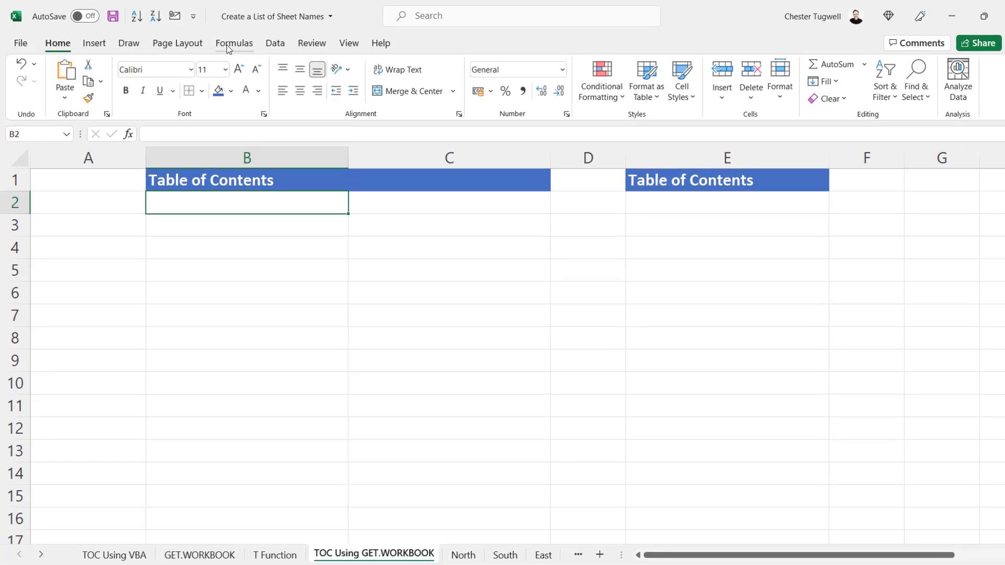
Define a workbook-scoped name SheetNames that refers to the copied formula =GET.WORKBOOK(1).
left_click(227, 45)
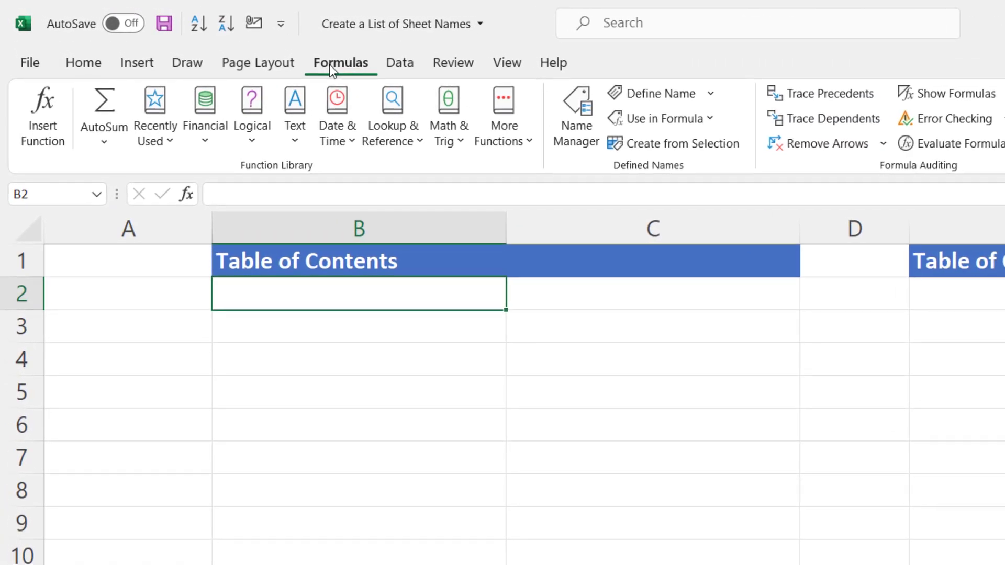
left_click(576, 118)
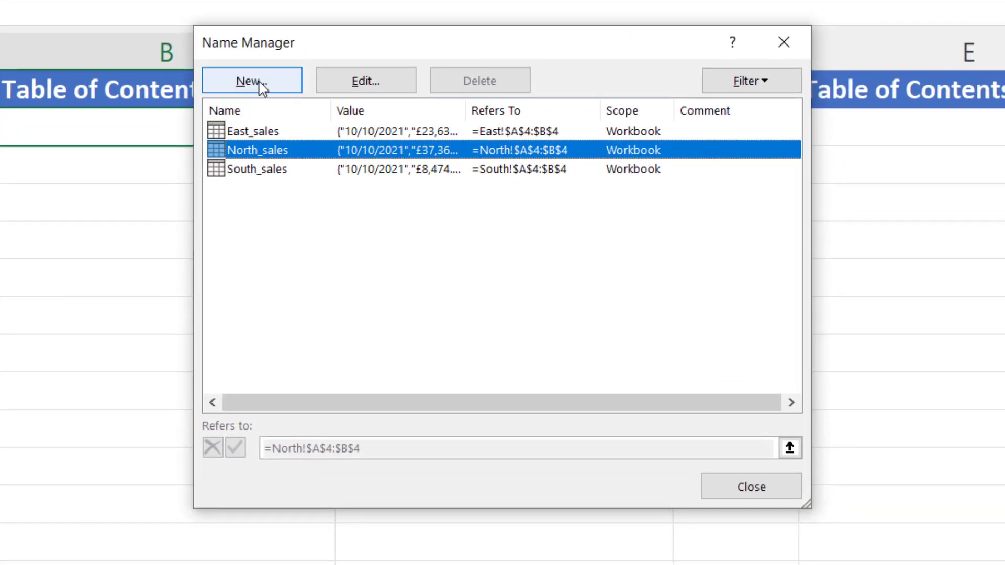
left_click(374, 198)
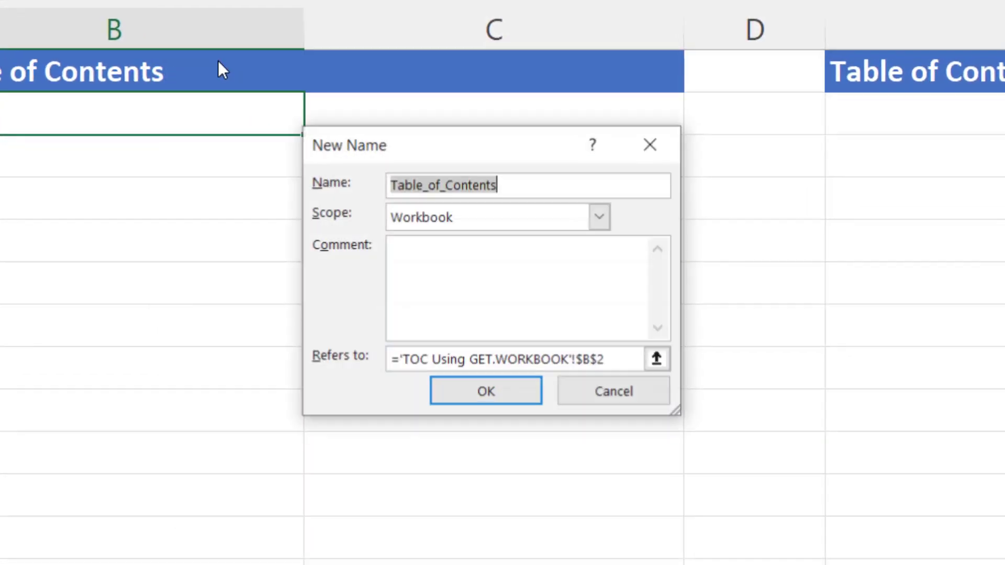
type("S")
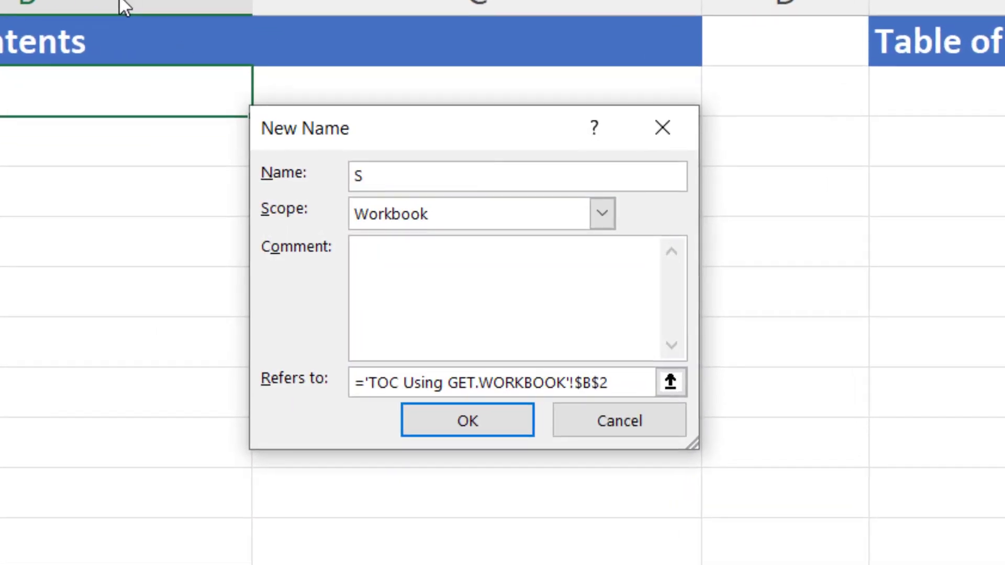
type("heetNames")
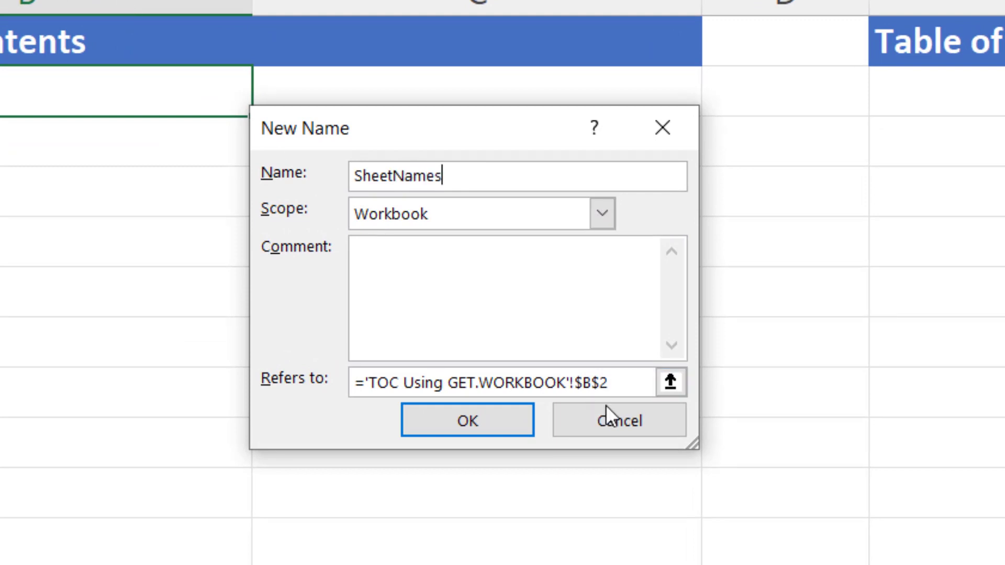
left_click_drag(635, 381, 308, 377)
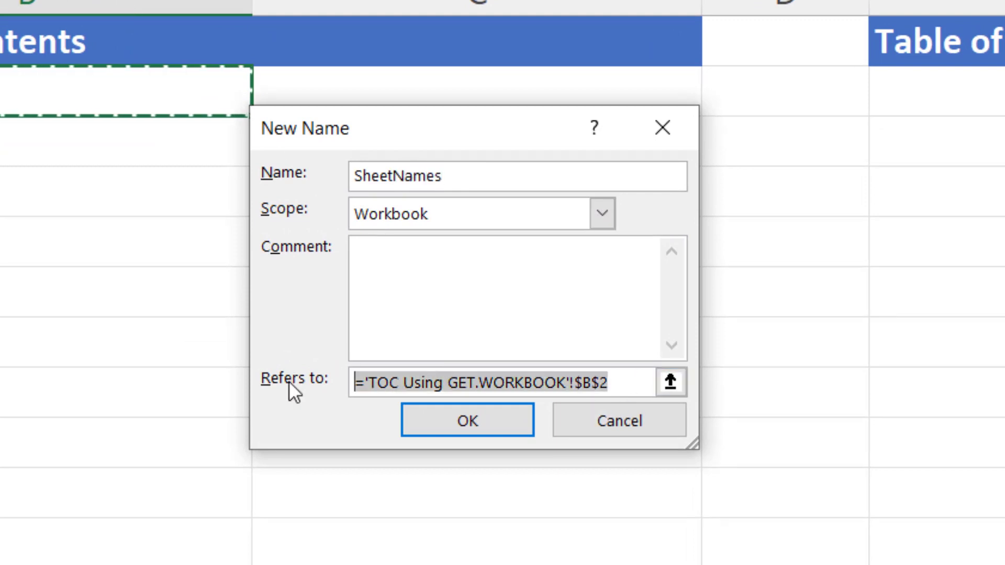
key("ctrl+v")
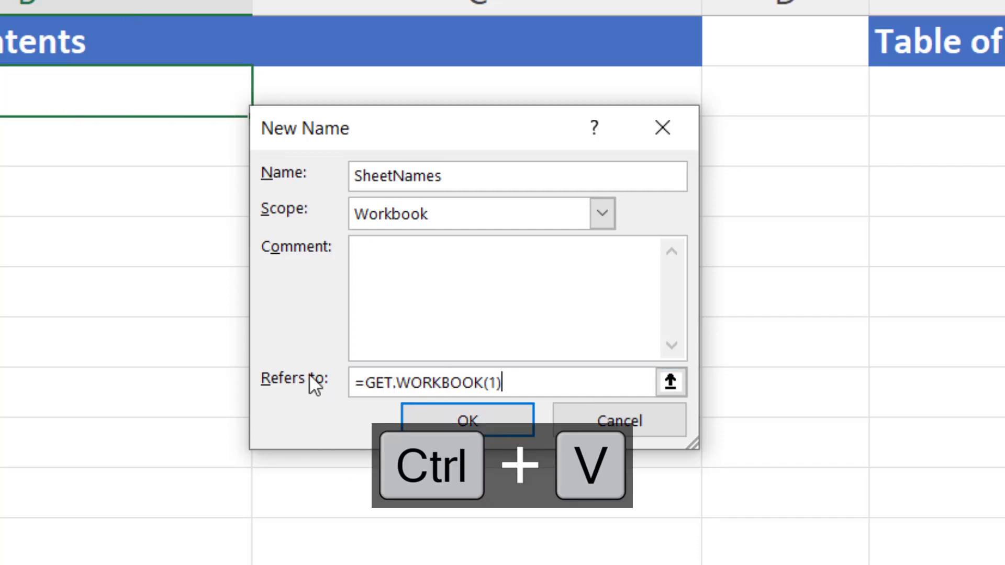
left_click(459, 421)
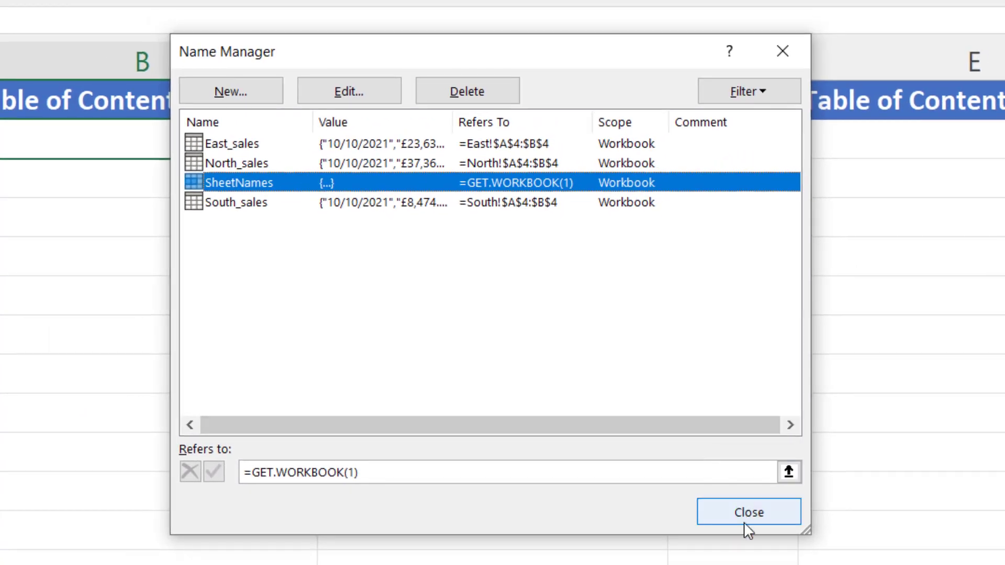
left_click(744, 522)
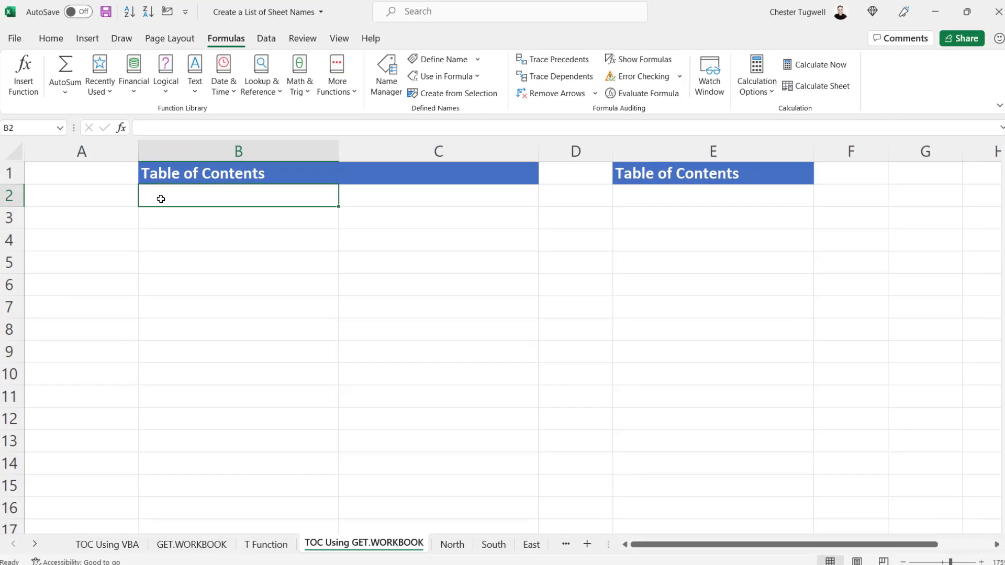
Enter =SheetNames in cell B2 and widen column B to fit the workbook file name.
type("=she")
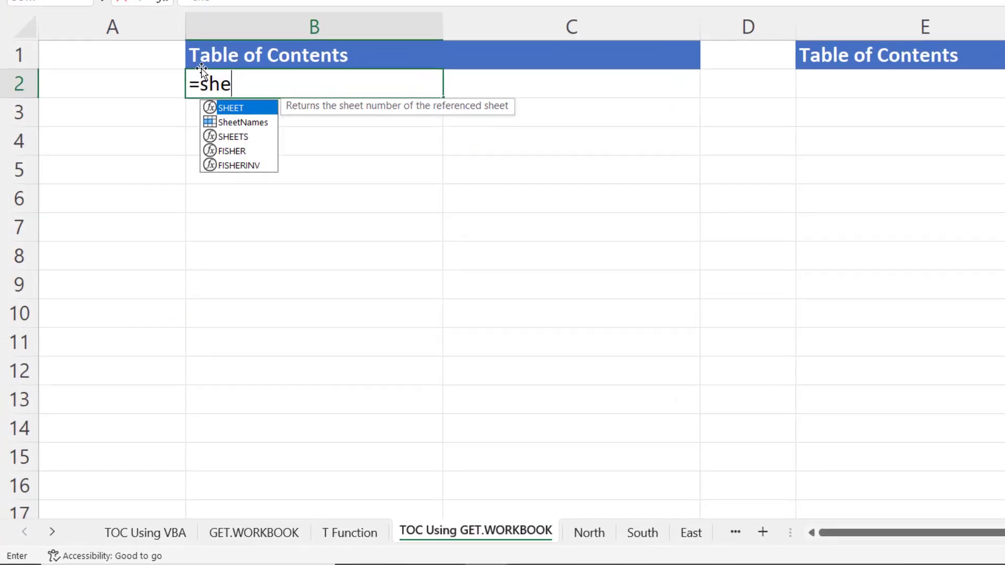
double_click(248, 121)
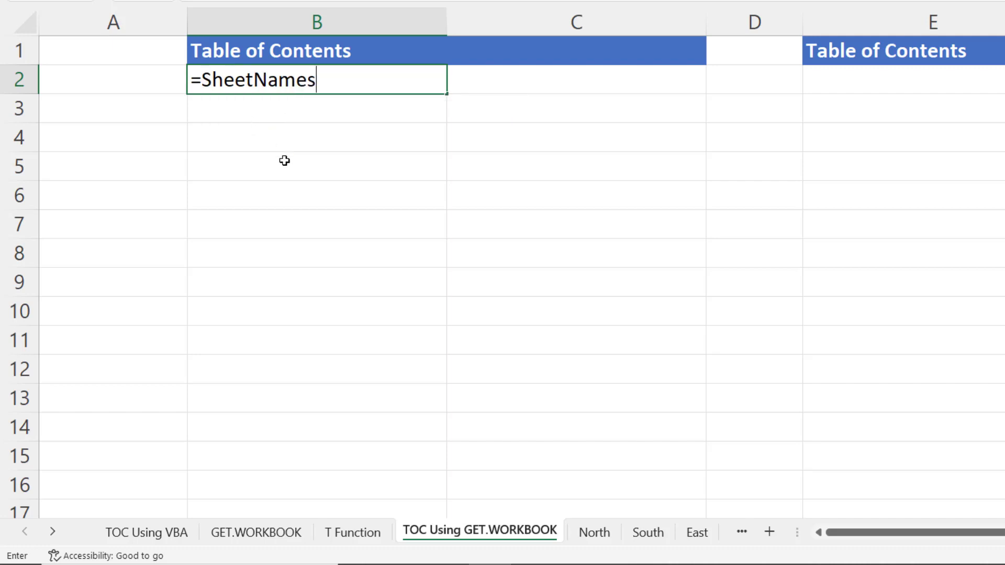
key("Return")
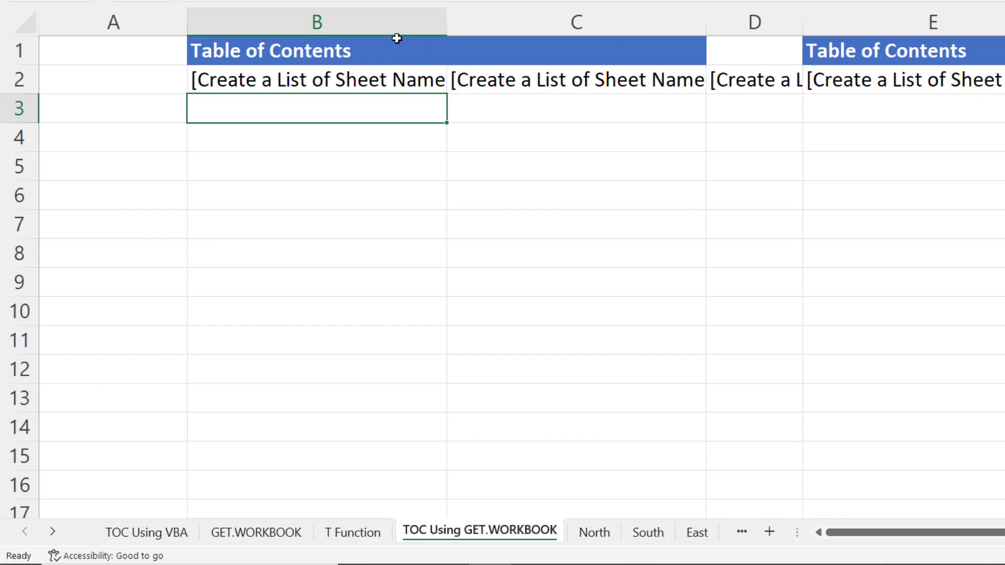
left_click_drag(447, 22, 509, 29)
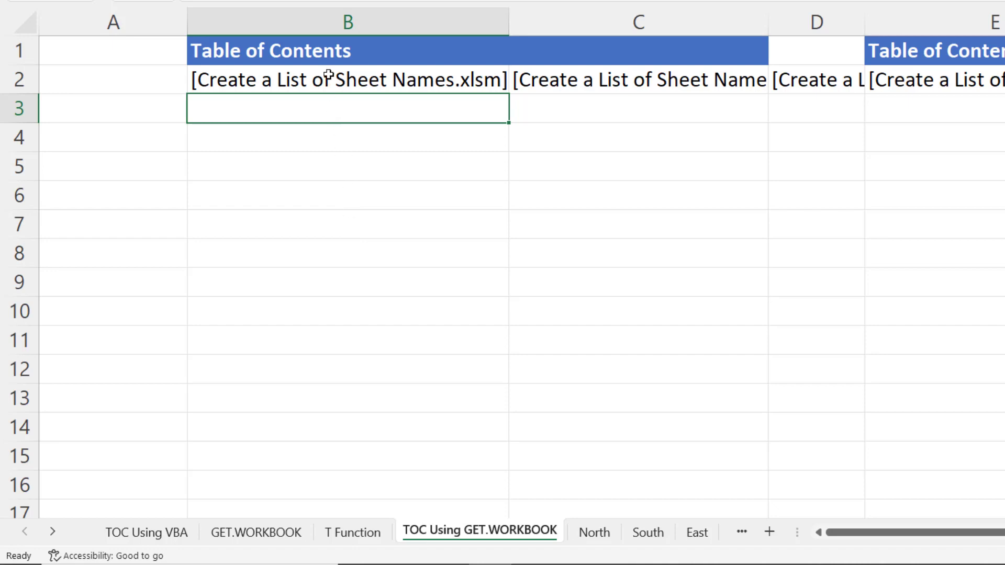
Wrap the B2 formula in TRANSPOSE so it reads =TRANSPOSE(SheetNames) and lists the sheets vertically.
double_click(205, 81)
type("transpose")
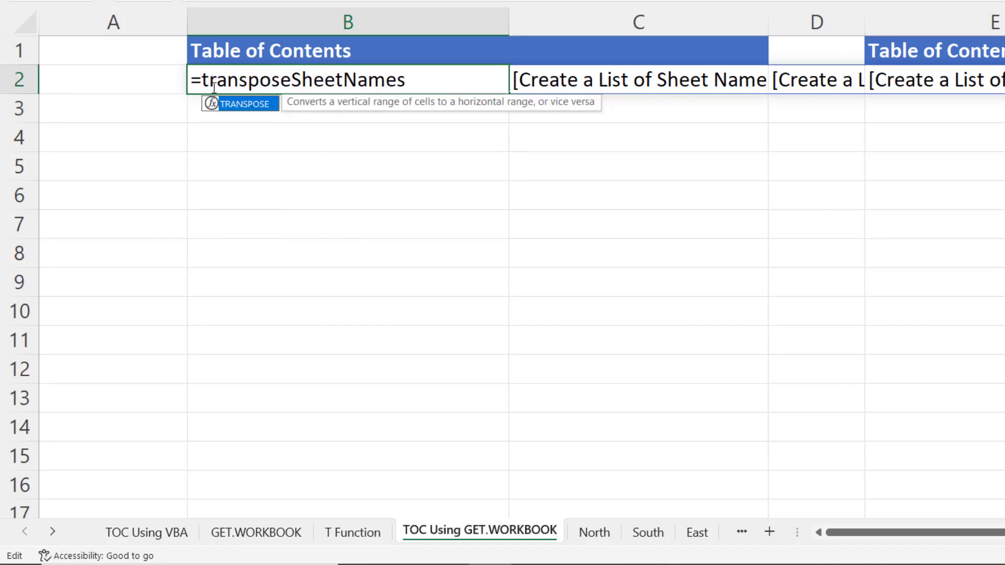
type("(")
left_click(434, 81)
type(")")
key("Return")
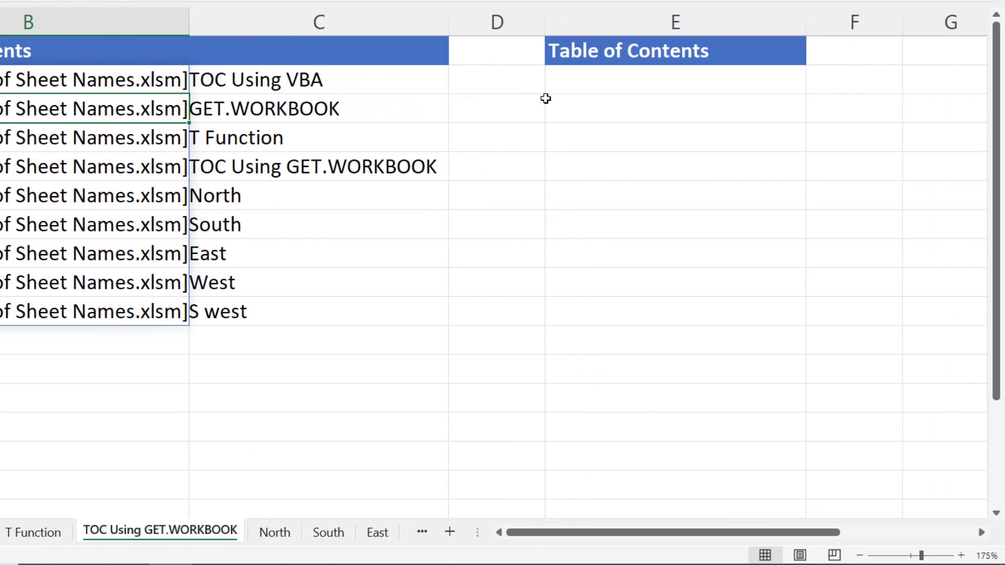
Start a REPLACE formula in cell E2 with GET.WORKBOOK(1) as the old text argument.
left_click(574, 82)
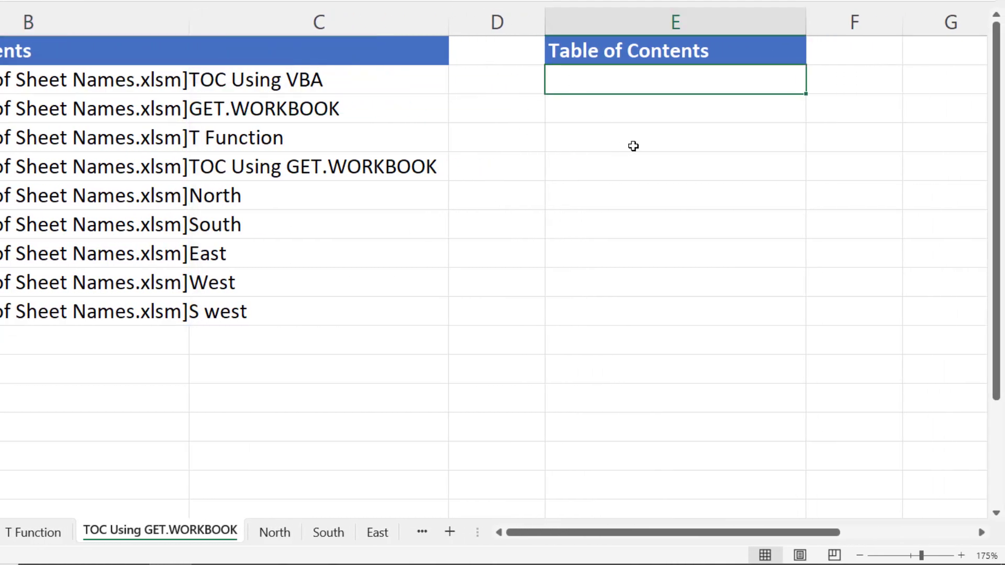
type("=r")
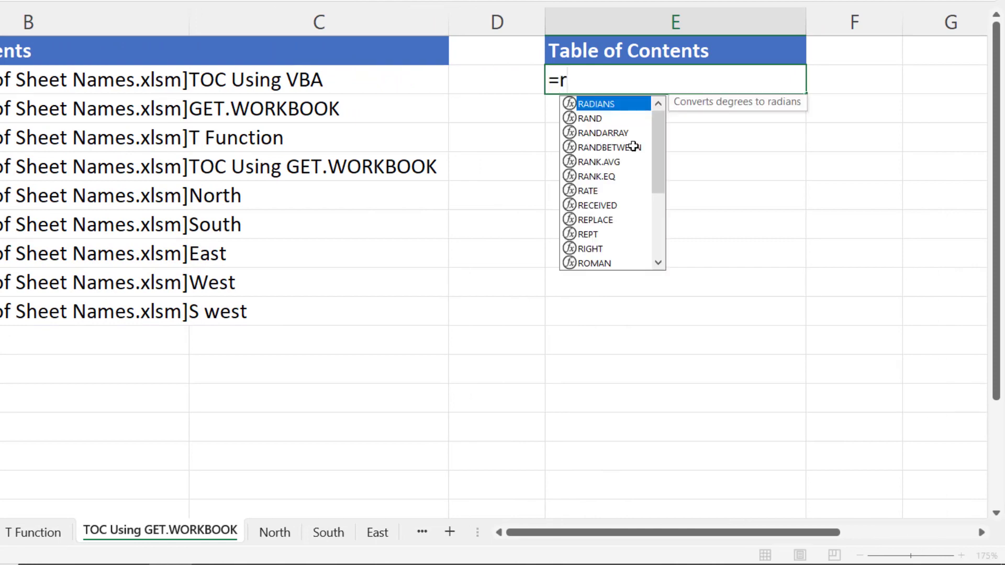
type("e")
double_click(591, 117)
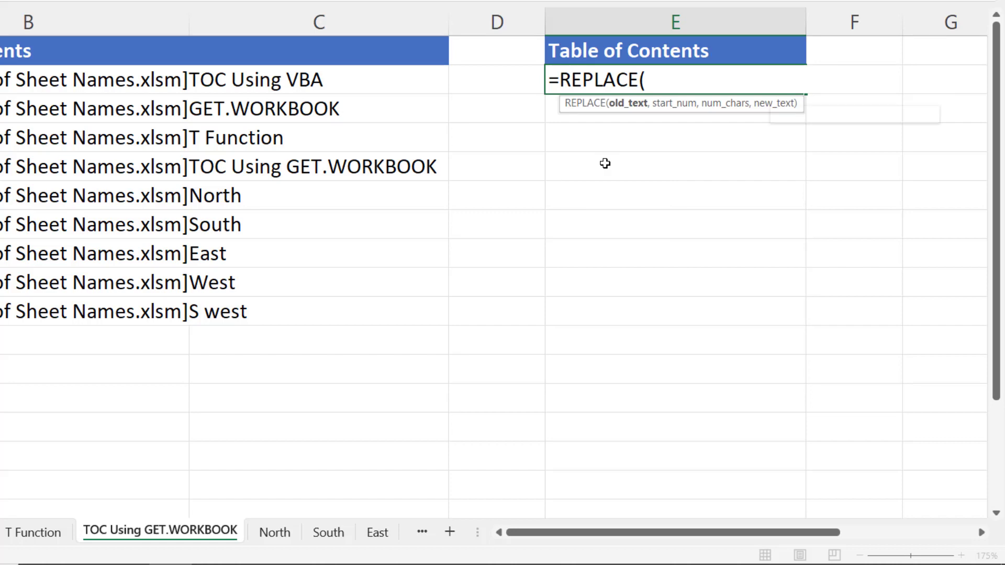
type("GET.W")
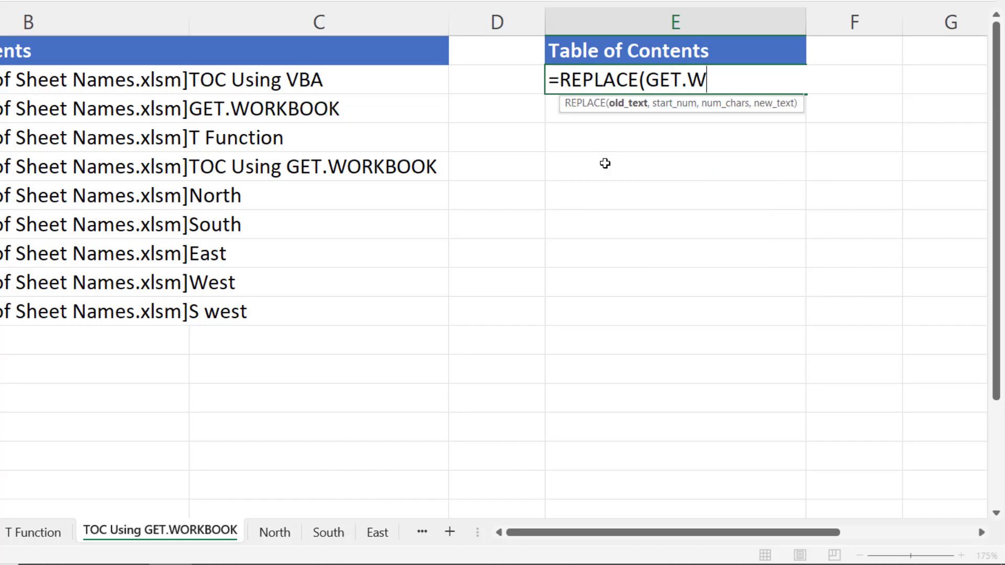
type("ORKB")
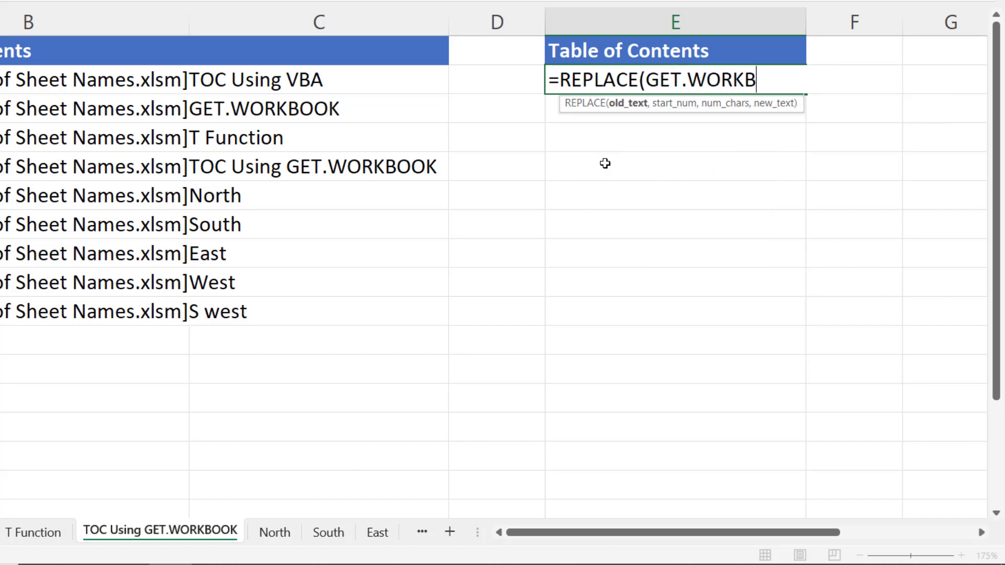
type("OOK(1")
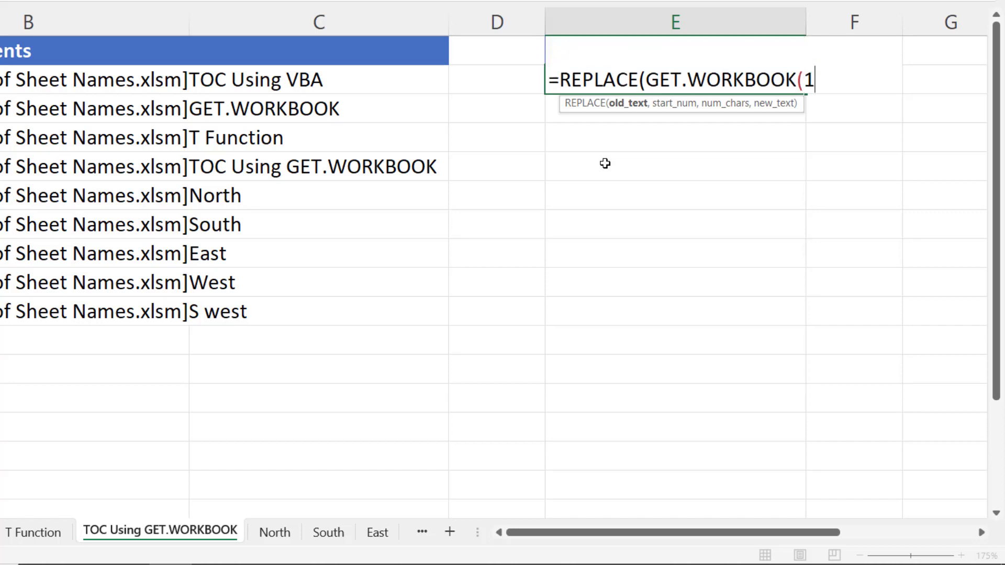
type("0")
key("BackSpace")
type("),")
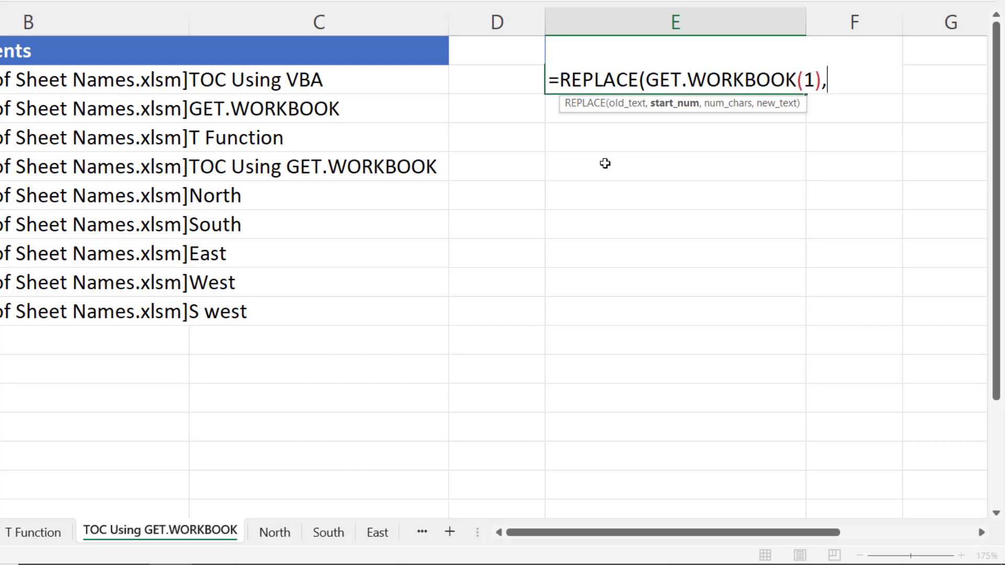
Complete the REPLACE formula with start number 1, FIND("]",GET.WORKBOOK(1)) as the character count and "" as the new text.
type("1,")
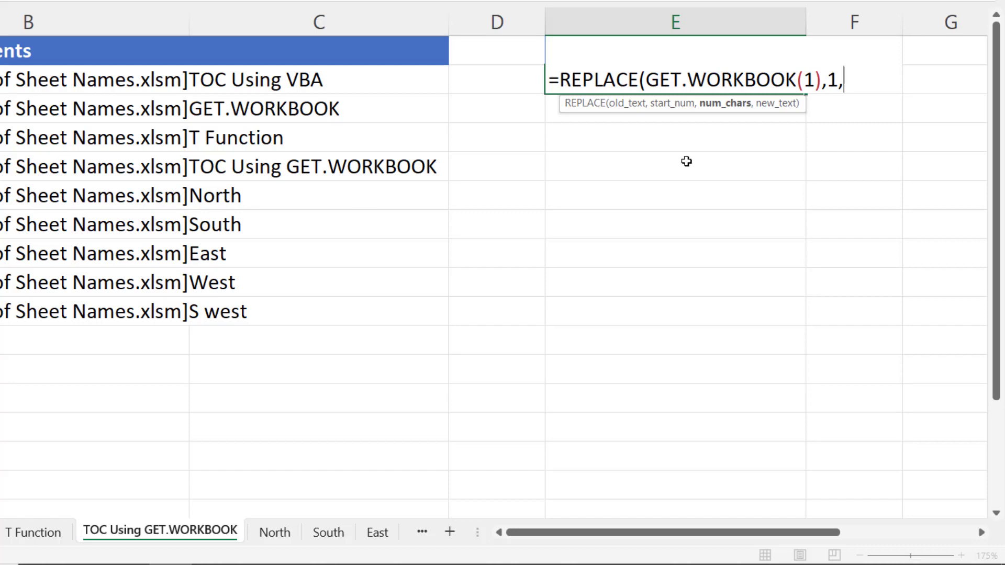
type("F")
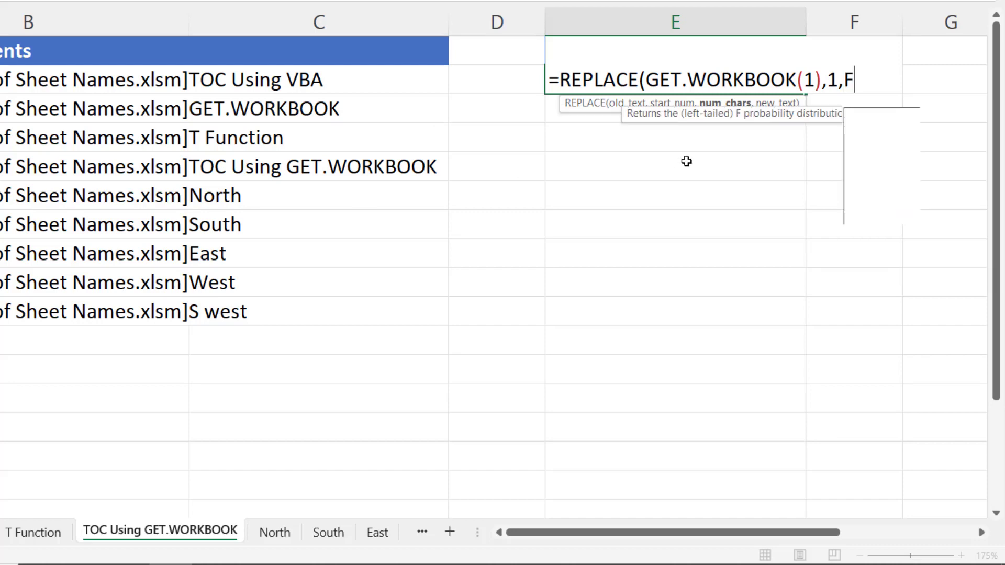
type("IND(")
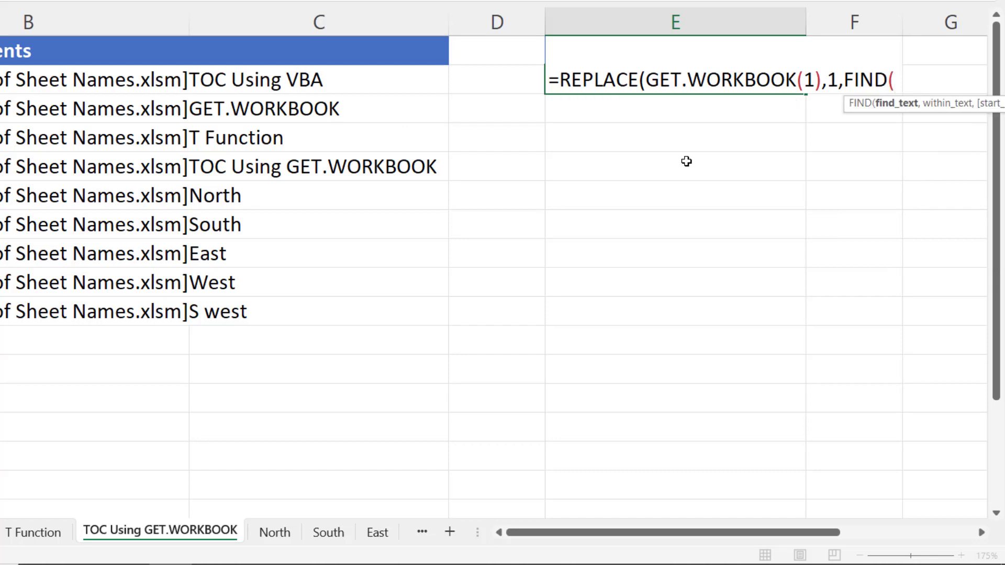
type("\"]\",")
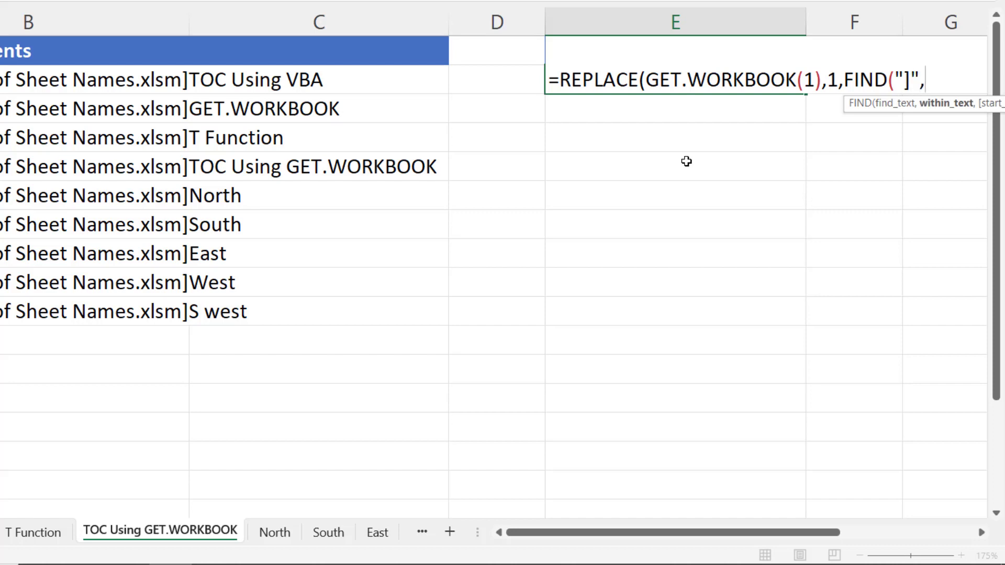
type("GET")
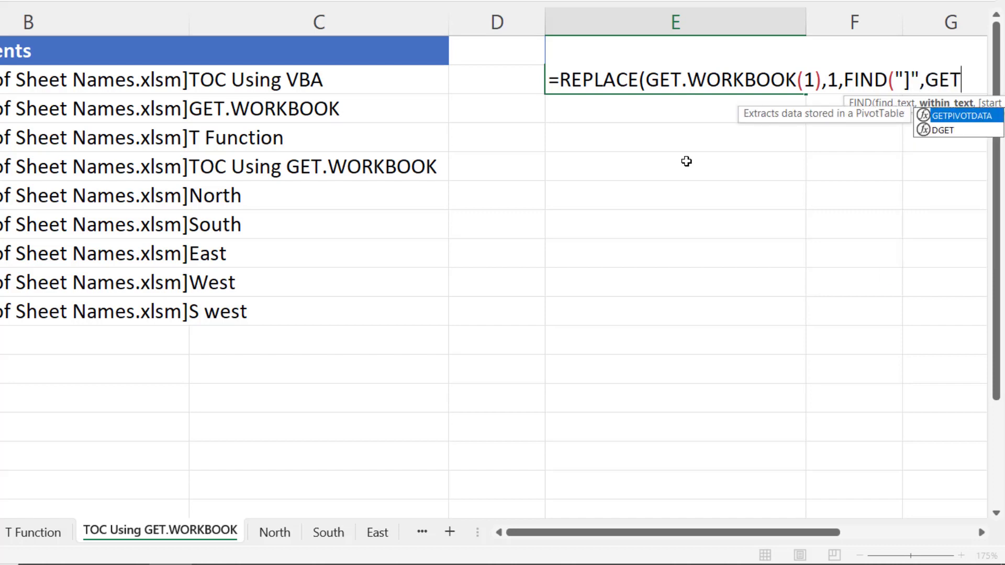
type(".WOR")
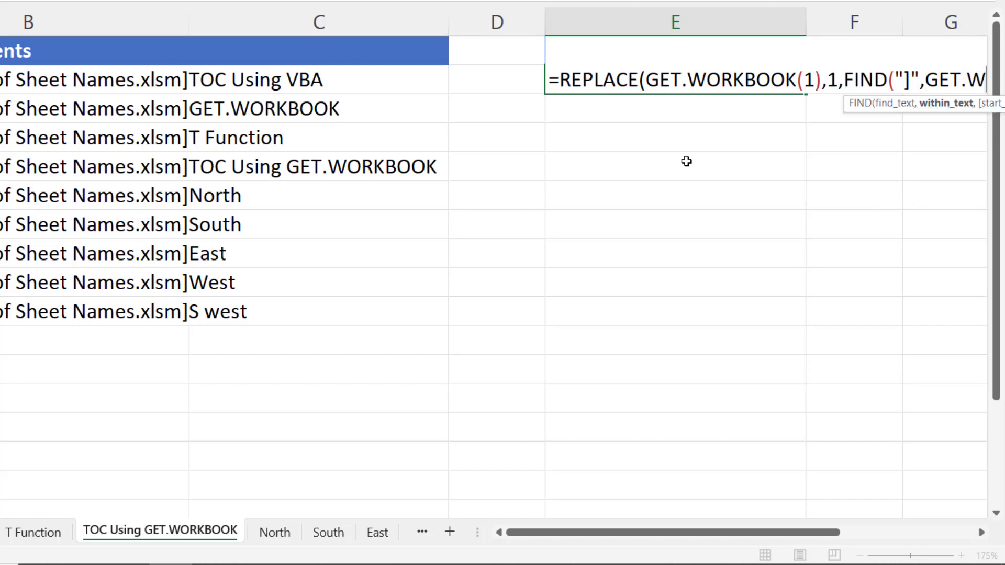
type("KBOOK")
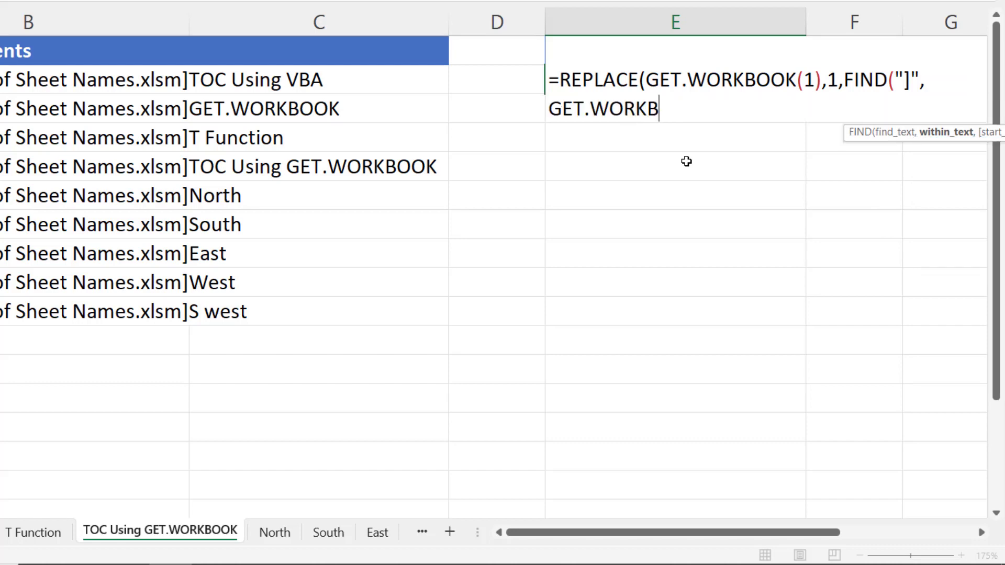
type("(1)")
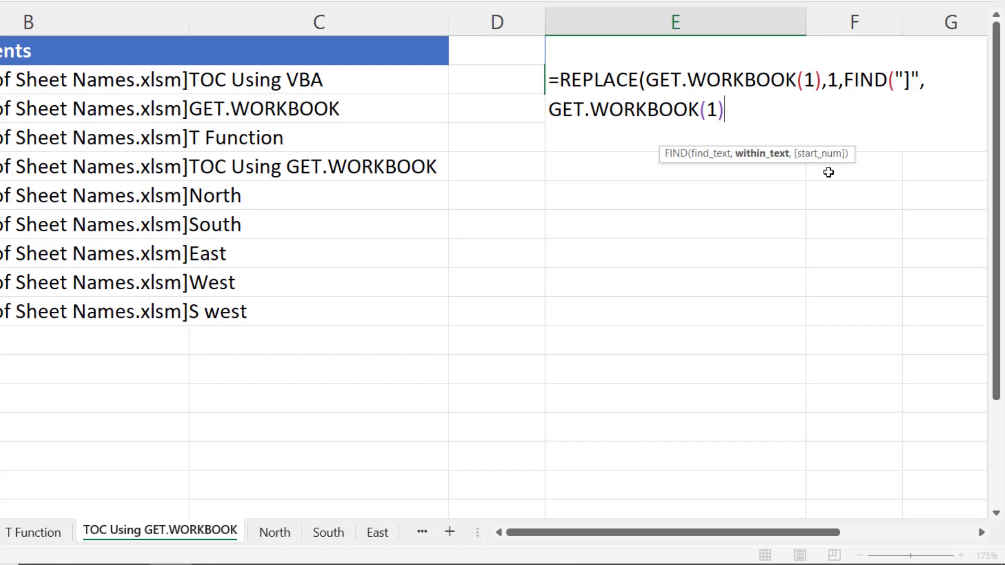
type("),")
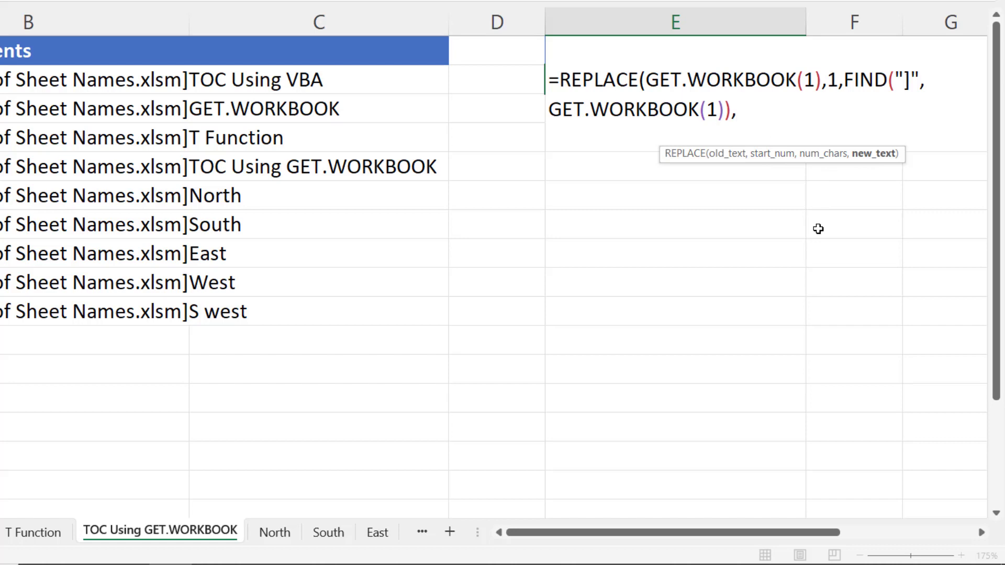
type("\"\")")
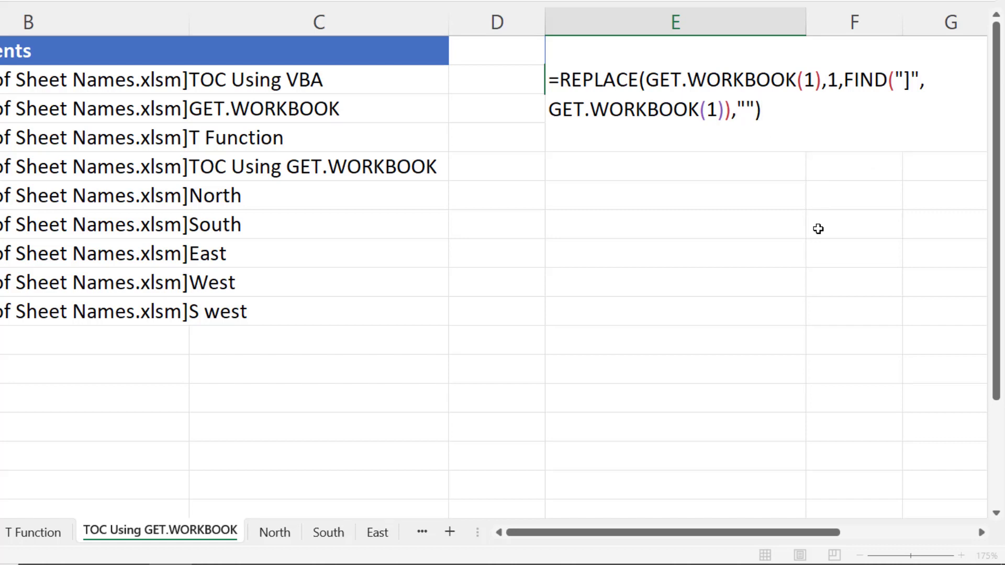
Copy the whole REPLACE formula text from E2 and abandon the cell entry.
left_click_drag(762, 110, 542, 78)
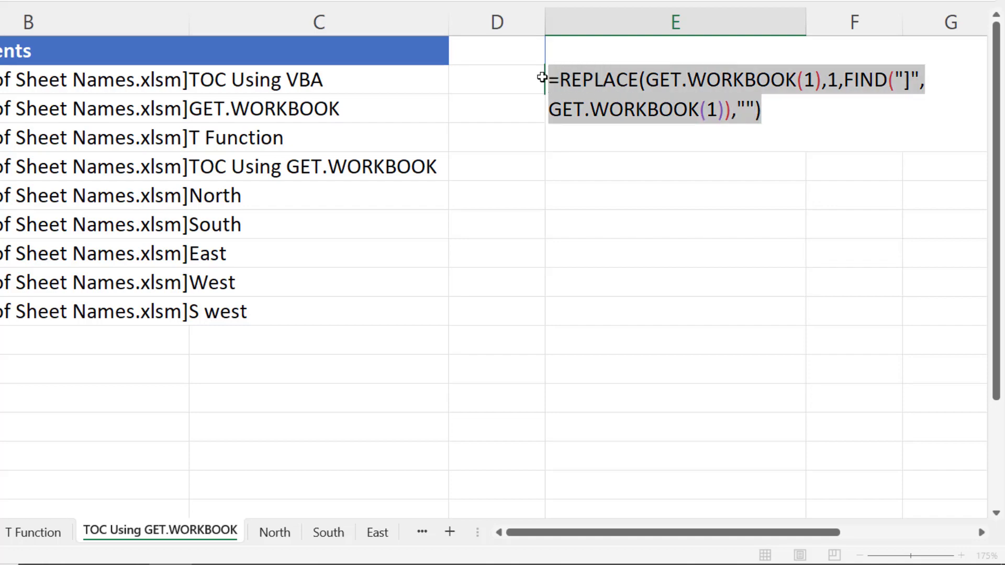
key("Escape")
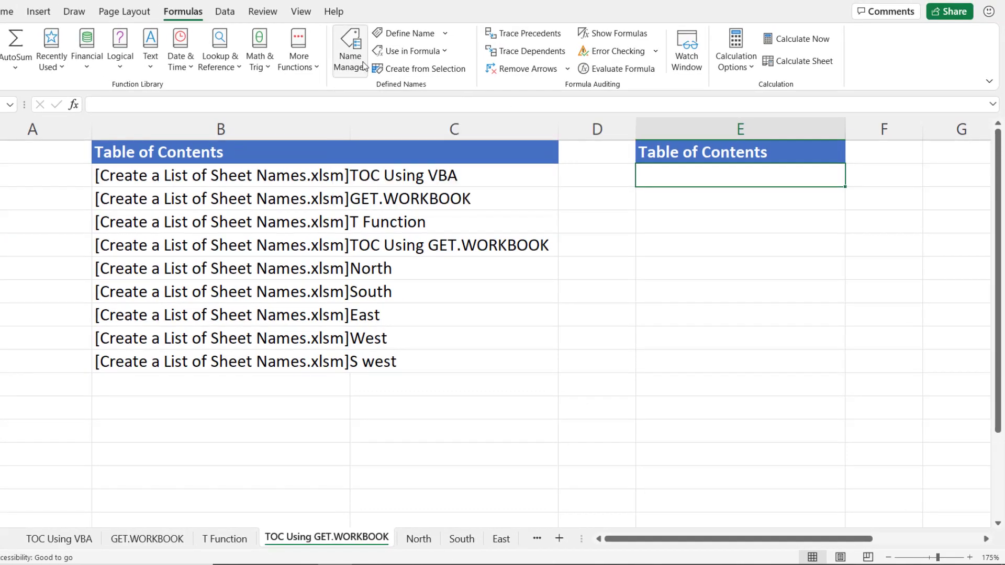
Change the defined name SheetNames to refer to the copied formula =REPLACE(GET.WORKBOOK(1),1,FIND("]",GET.WORKBOOK(1)),"").
left_click(350, 50)
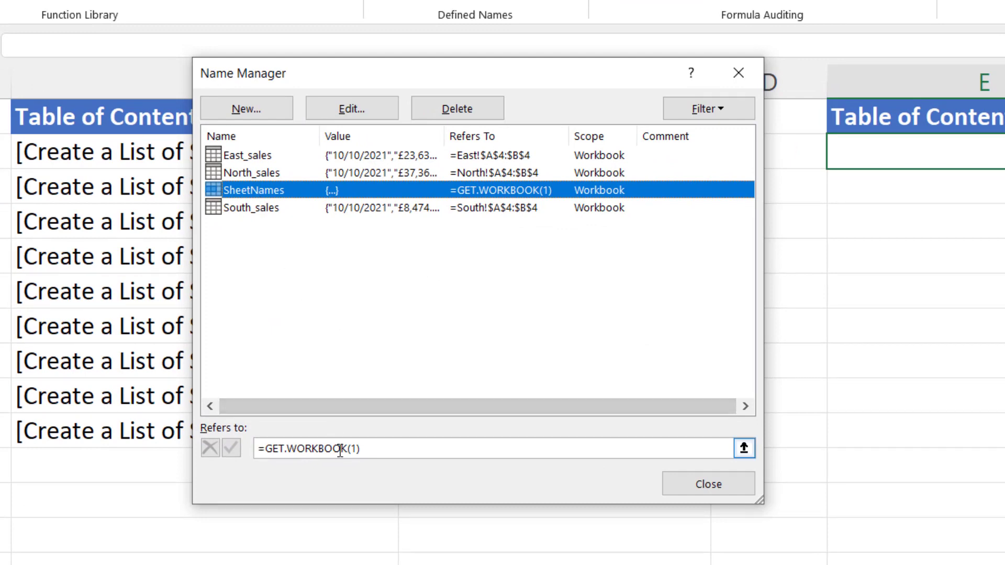
left_click_drag(376, 448, 224, 413)
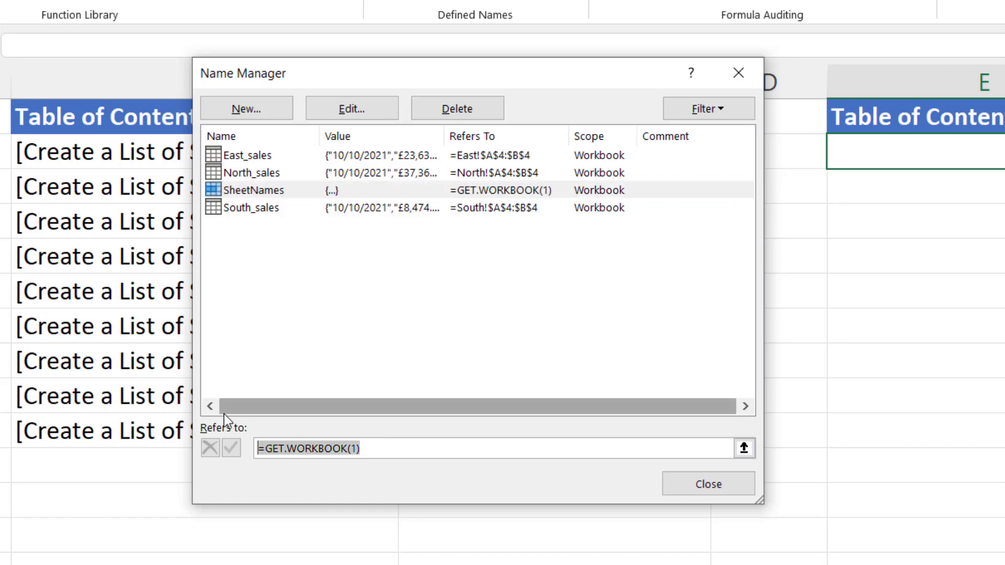
type("=REPLACE(GET.WORKBOOK(1),1,FIND(\"]\",GET.WORKBOOK(1)),\"\")")
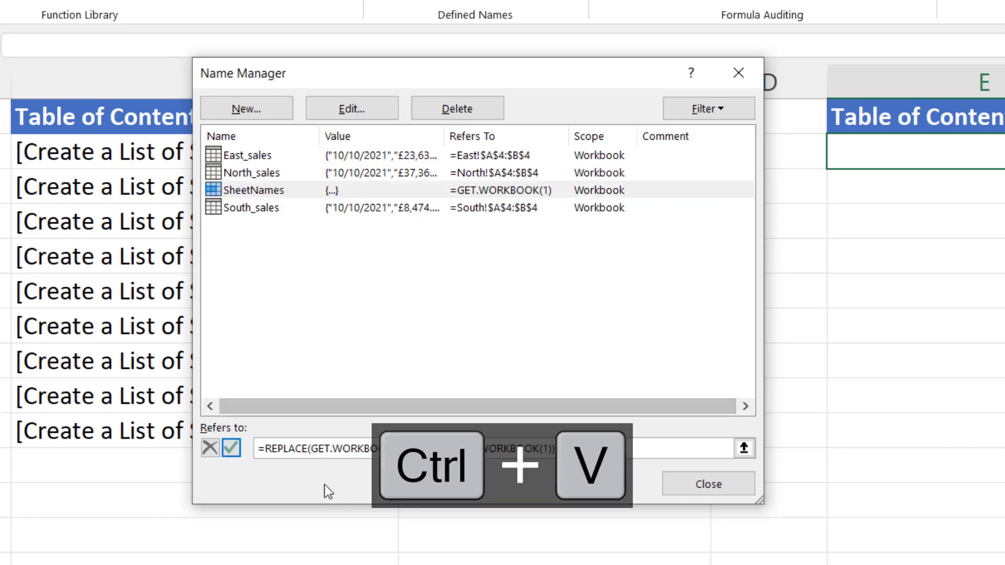
left_click(231, 448)
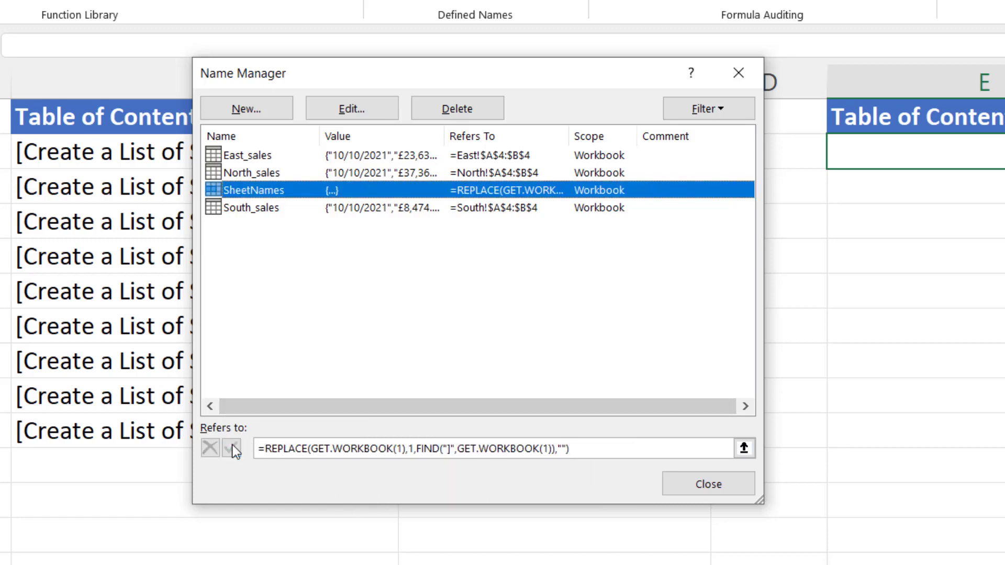
left_click(706, 492)
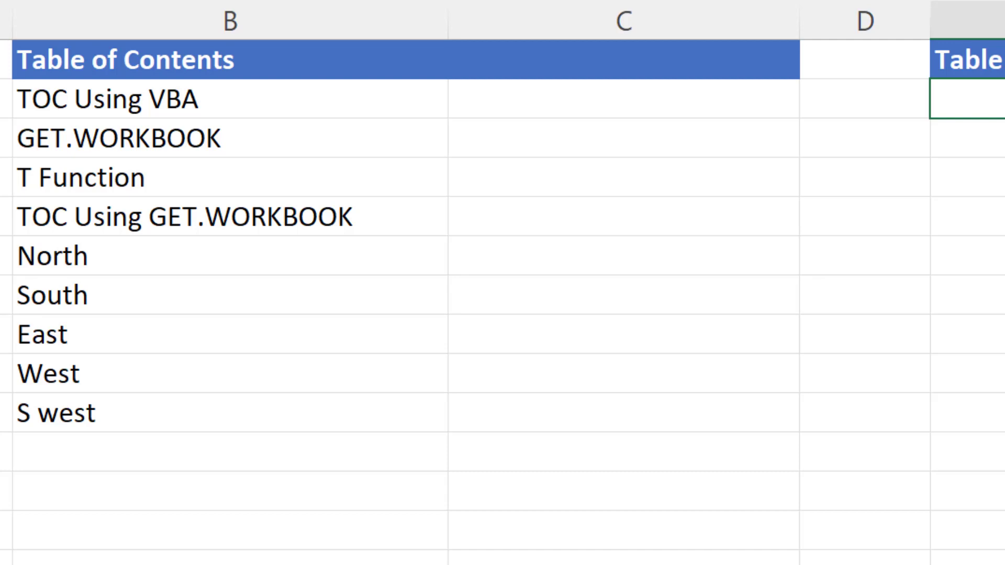
Enter =INDEX(SheetNames,ROW(A1)) in cell E2 under the second Table of Contents heading.
type("=i")
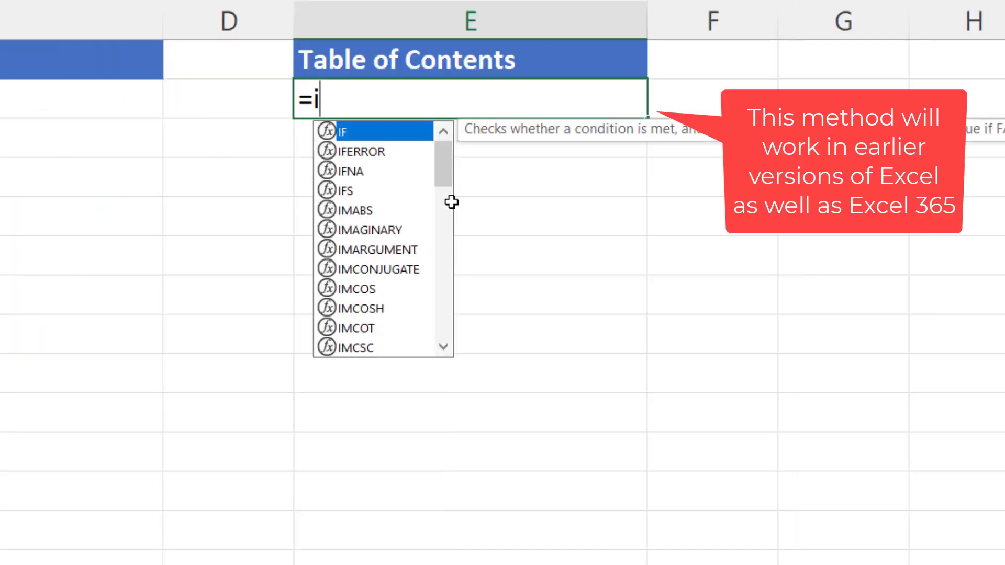
type("ndex(s")
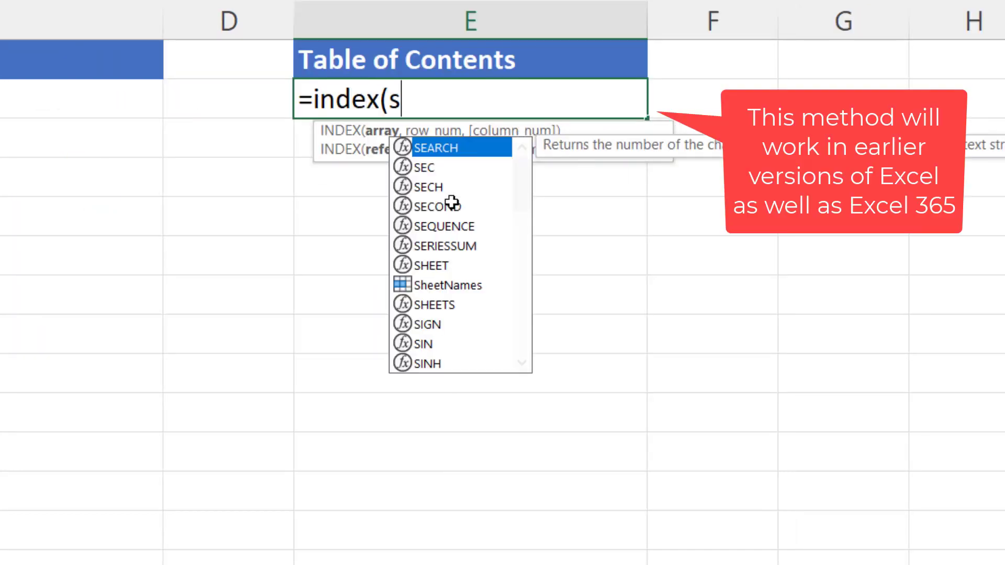
double_click(462, 283)
type(",")
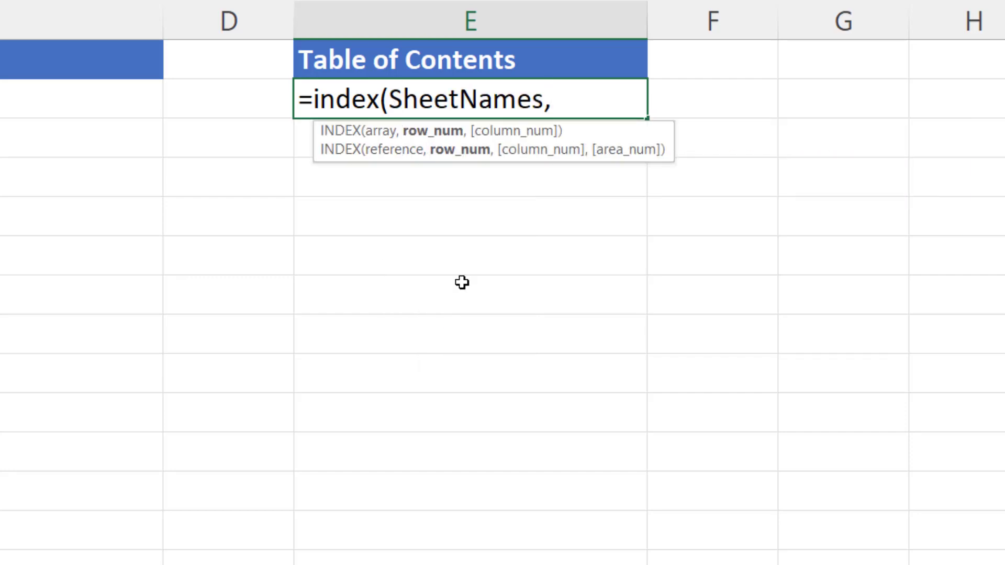
type("row(")
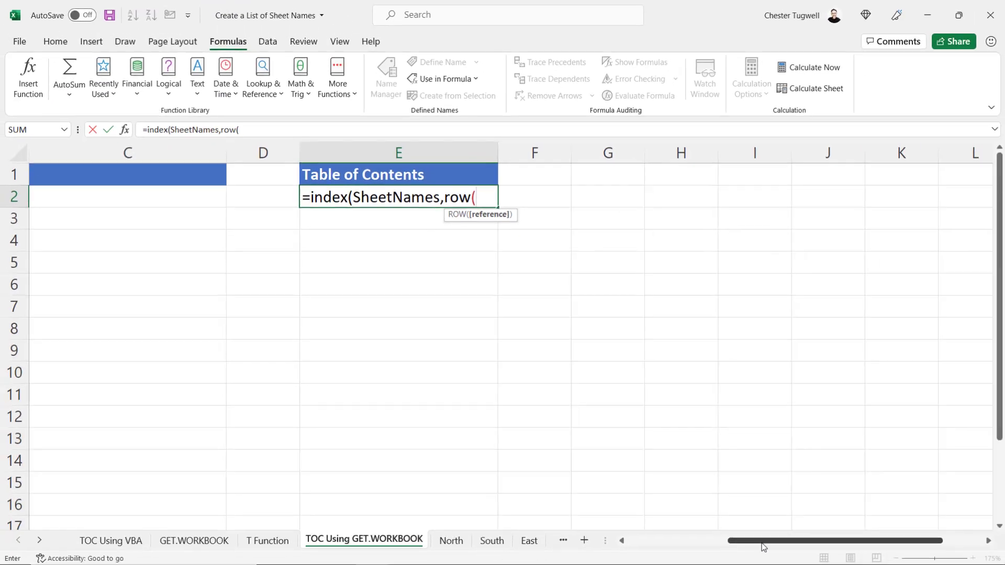
left_click_drag(762, 547, 659, 548)
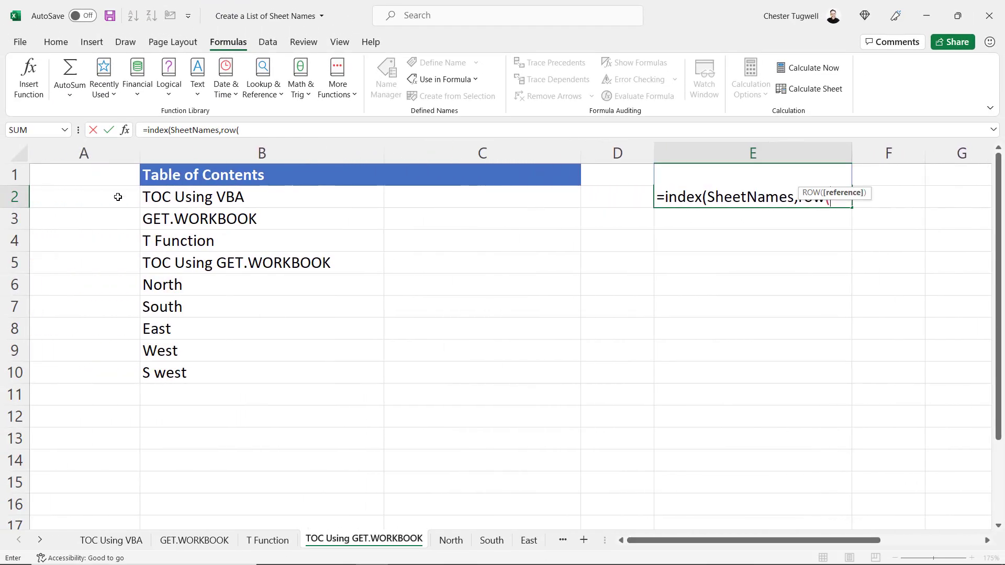
left_click(89, 178)
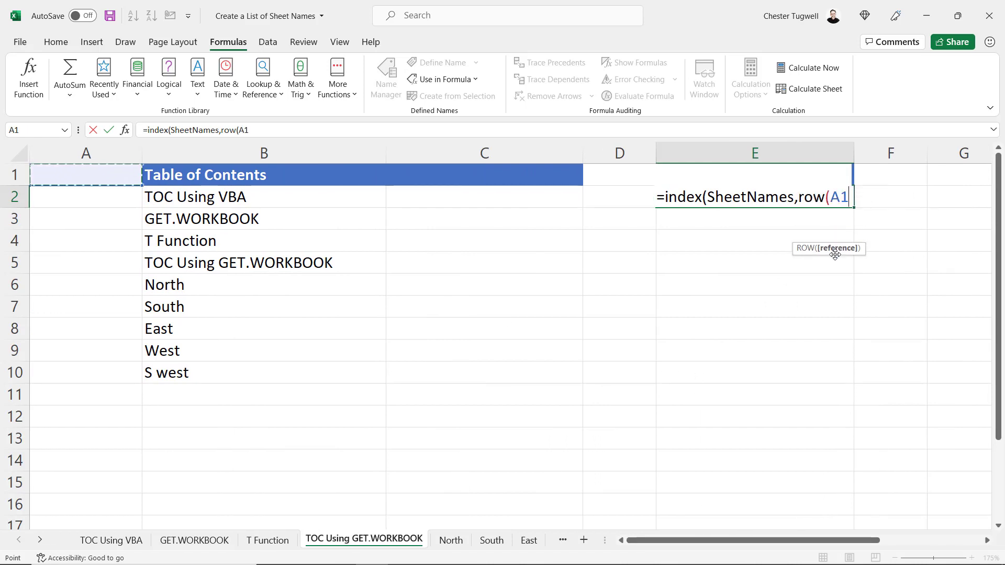
type(")")
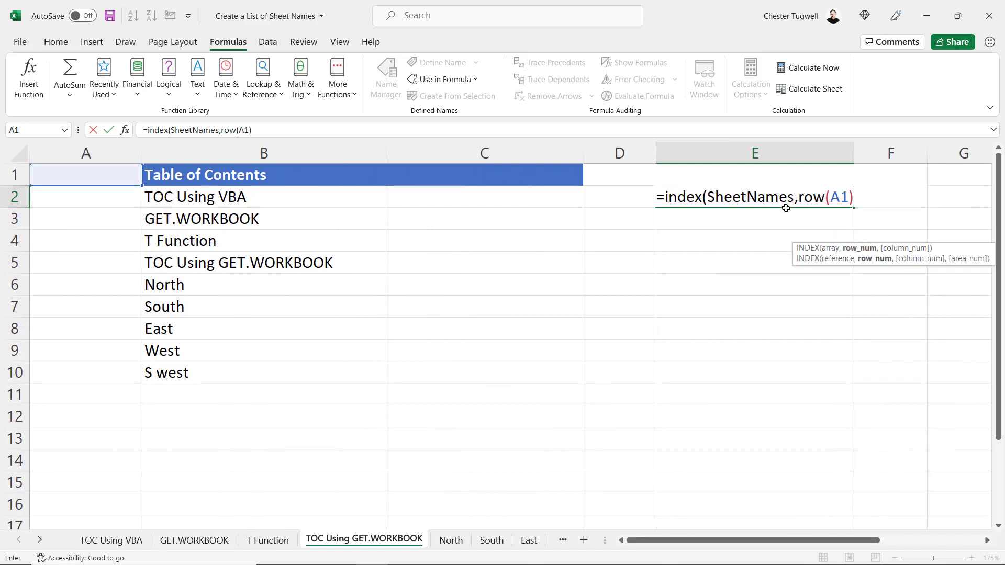
type(")")
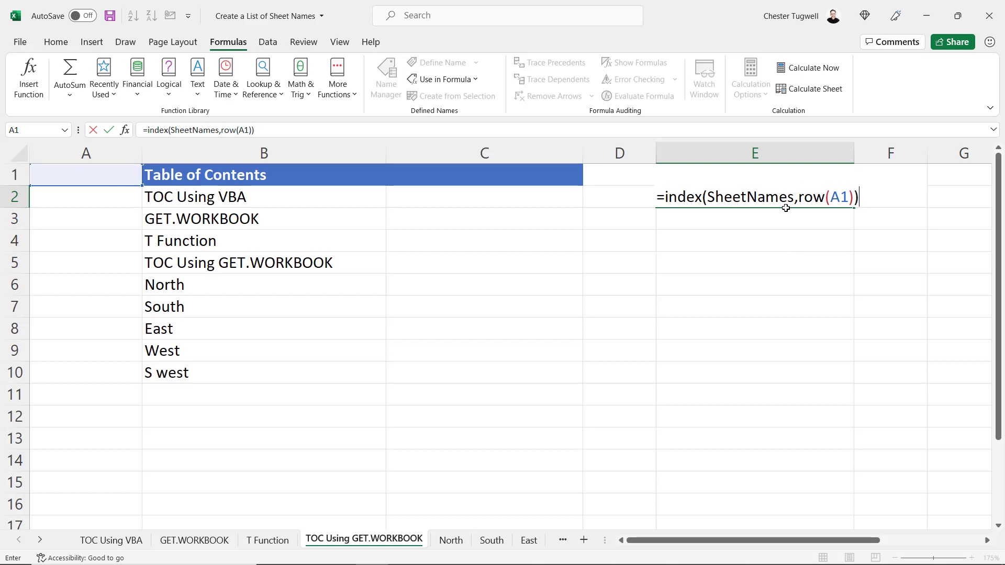
key("Return")
Fill the INDEX formula from E2 down to E10 and check the copied formula in E3.
key("Up")
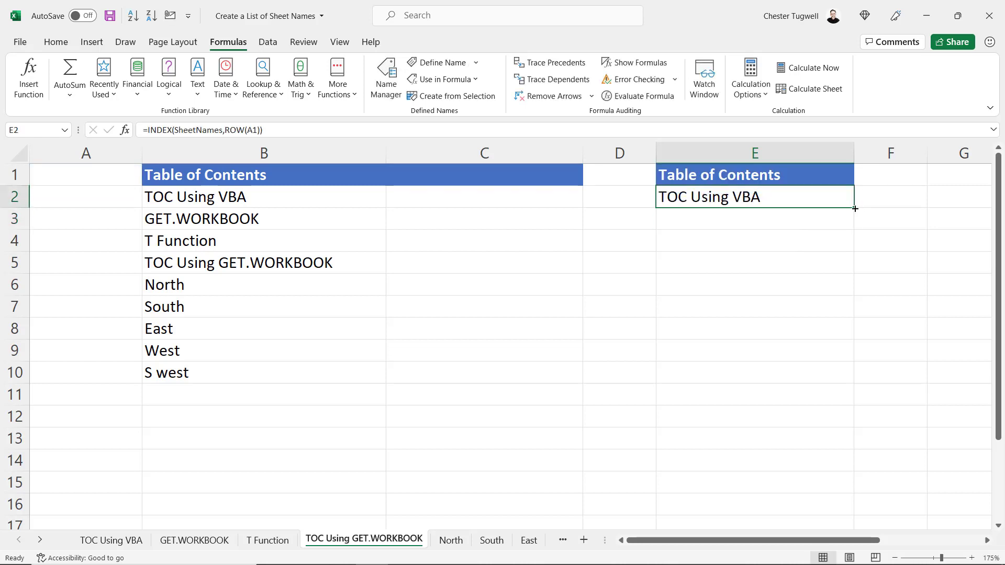
mouse_move(854, 207)
left_mouse_down()
mouse_move(833, 397)
mouse_move(812, 406)
left_mouse_up()
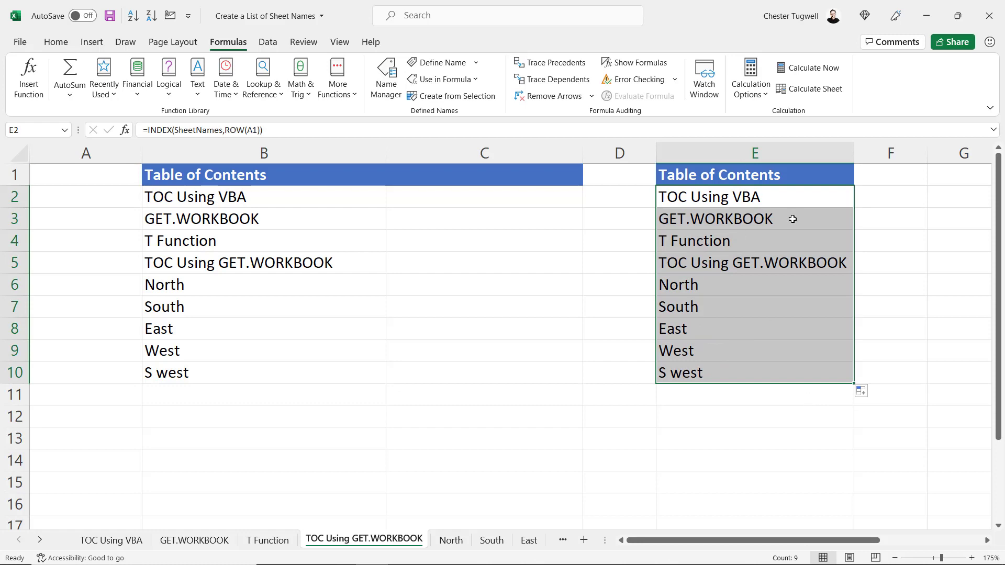
left_click(819, 219)
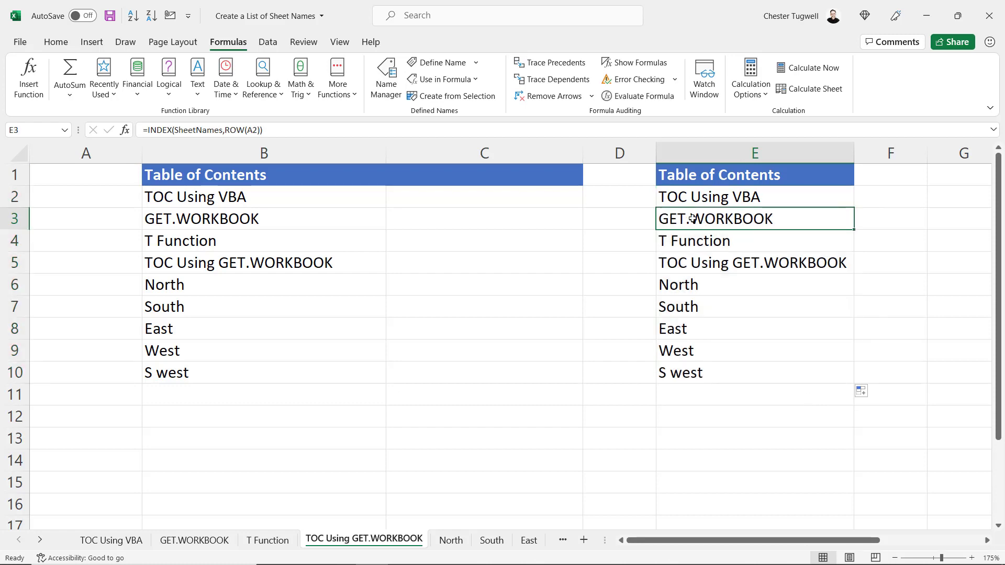
Examine the ROW references of the copied INDEX formulas in cells E3 and E4.
double_click(749, 219)
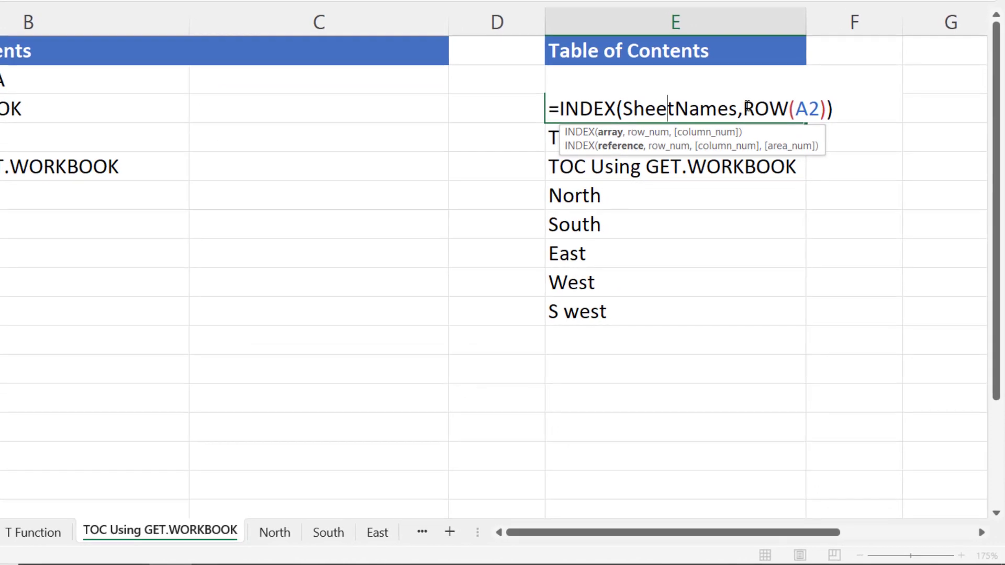
left_click_drag(743, 108, 825, 109)
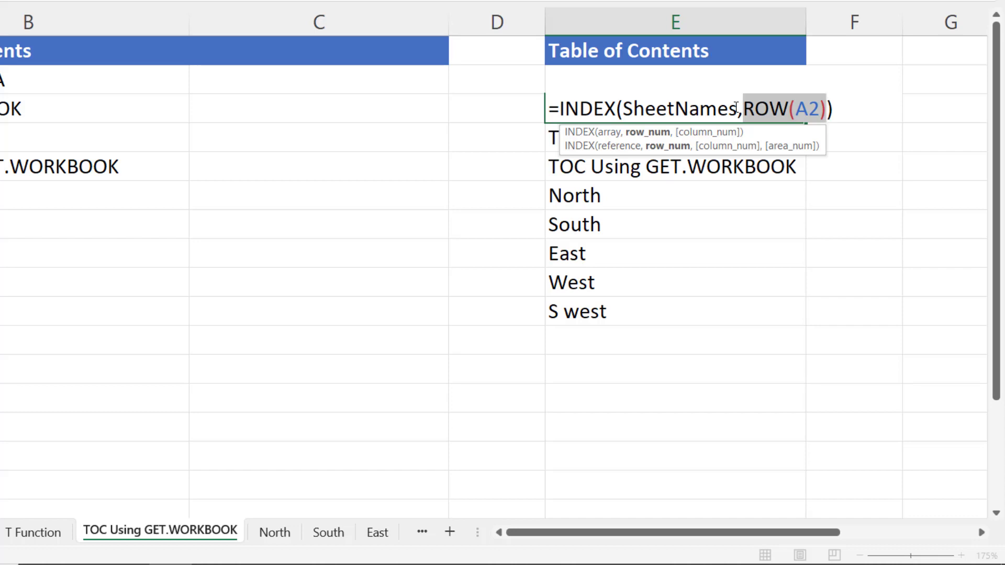
key("Return")
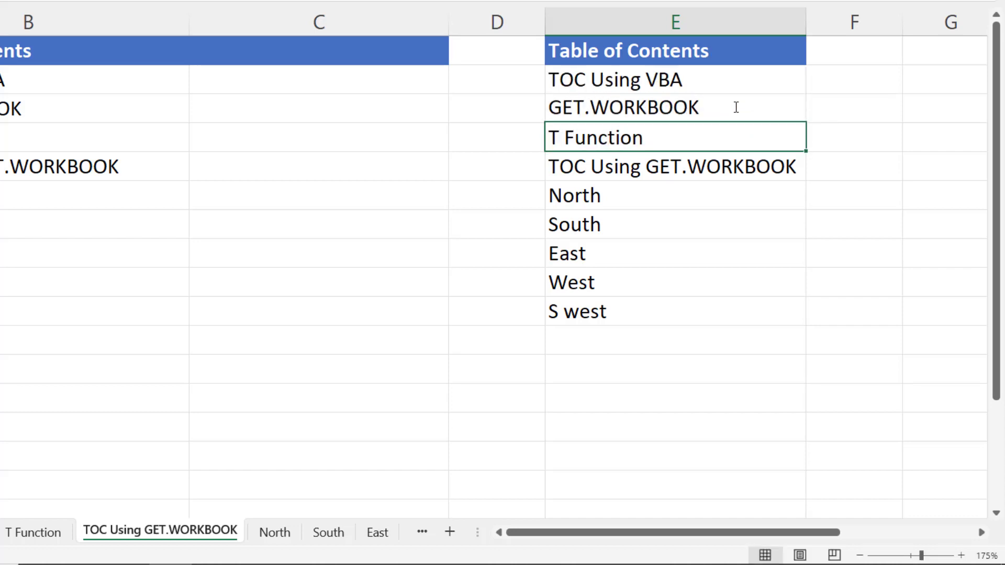
double_click(633, 138)
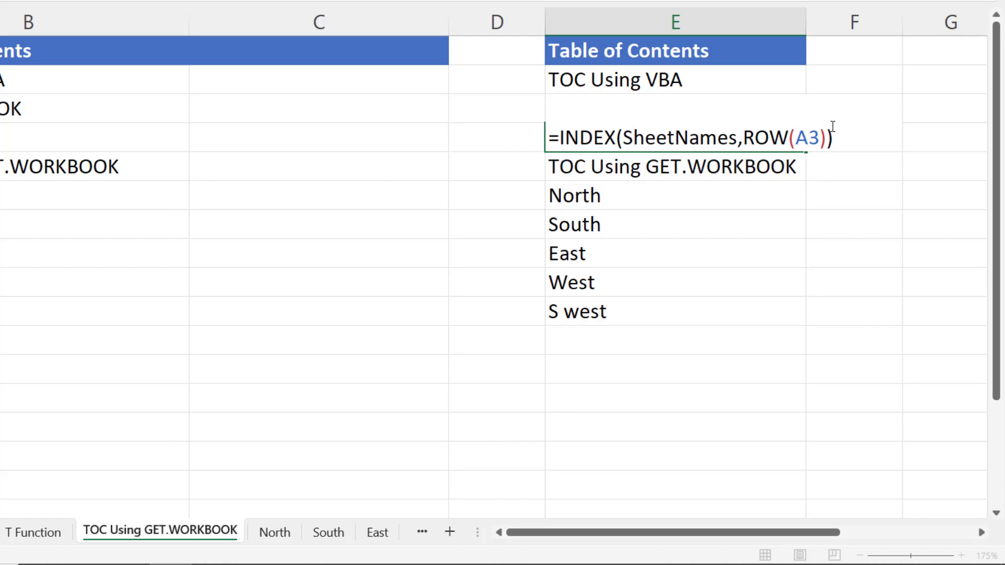
key("Return")
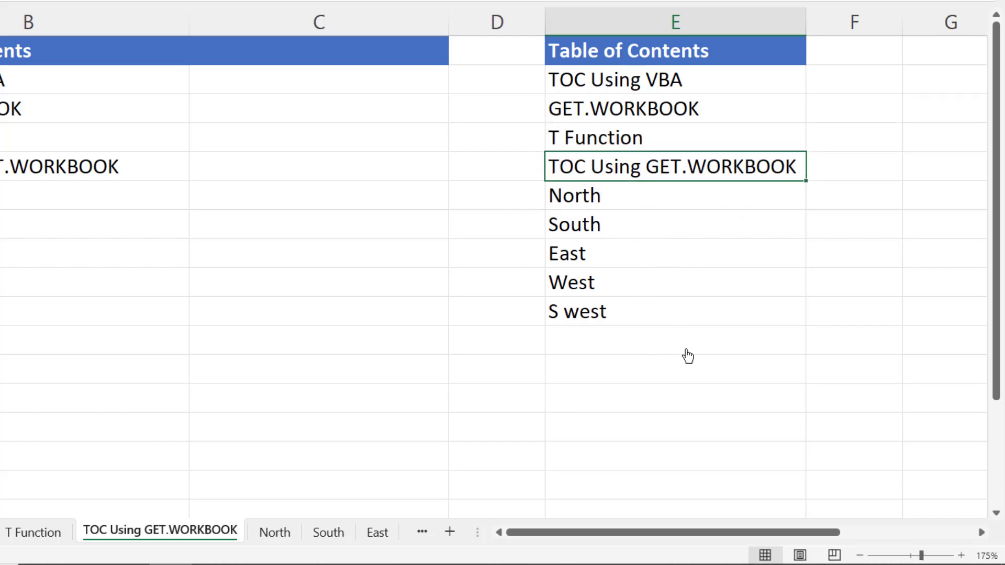
Insert the HYPERLINK function with its opening parenthesis before INDEX in the formula in cell E2.
left_click(981, 533)
left_click(203, 86)
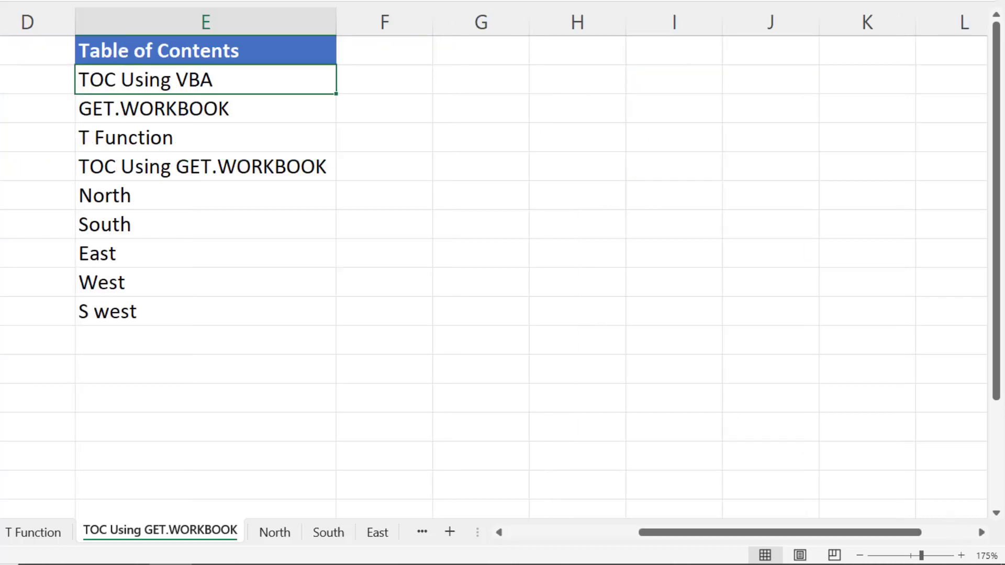
key("F2")
left_click(137, 81)
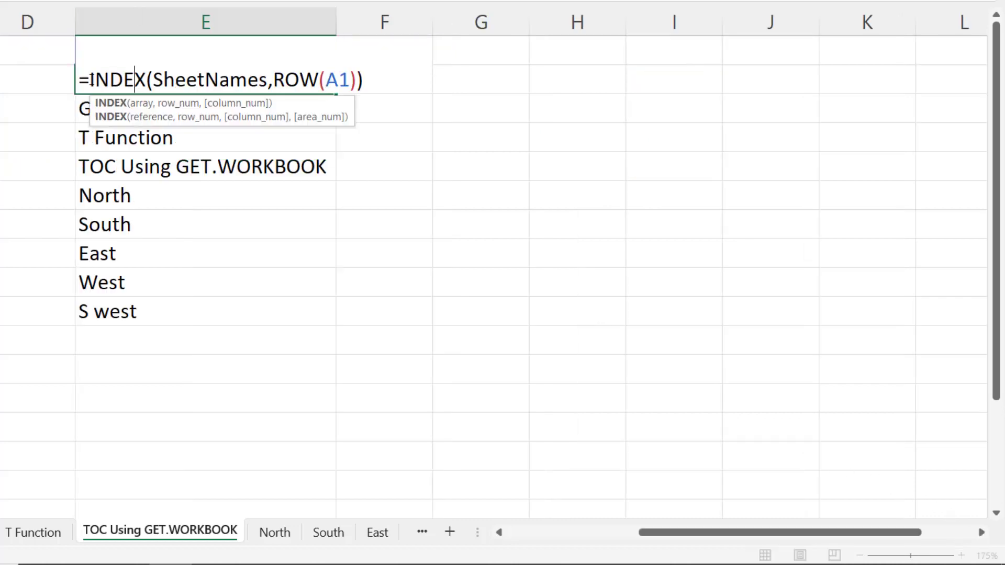
left_click(90, 81)
type("HYP")
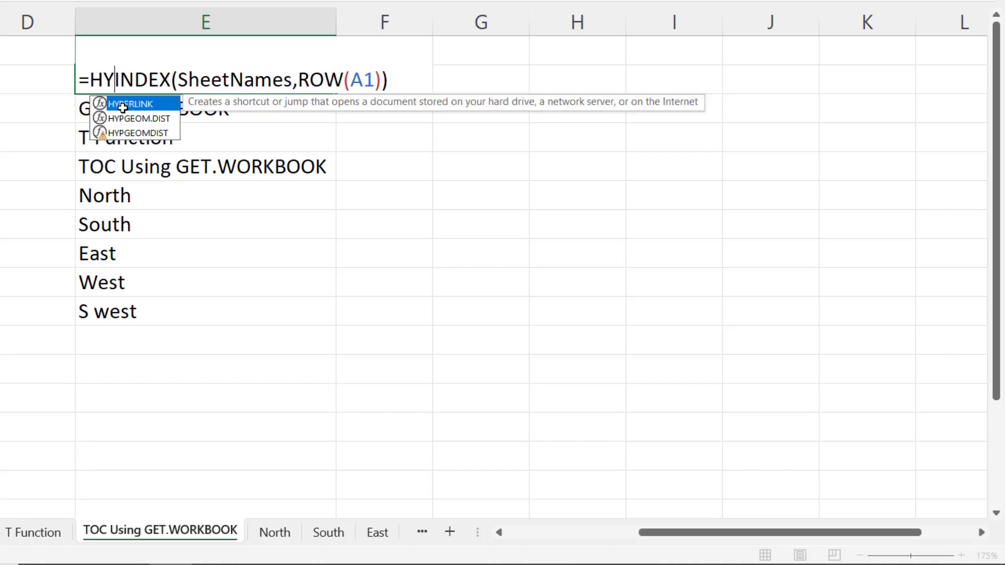
type("ER")
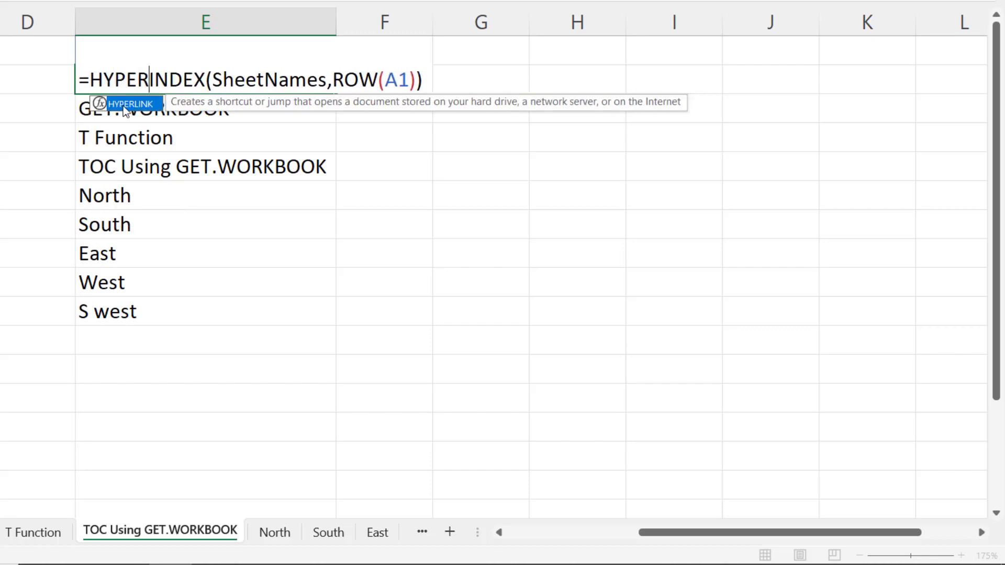
double_click(126, 107)
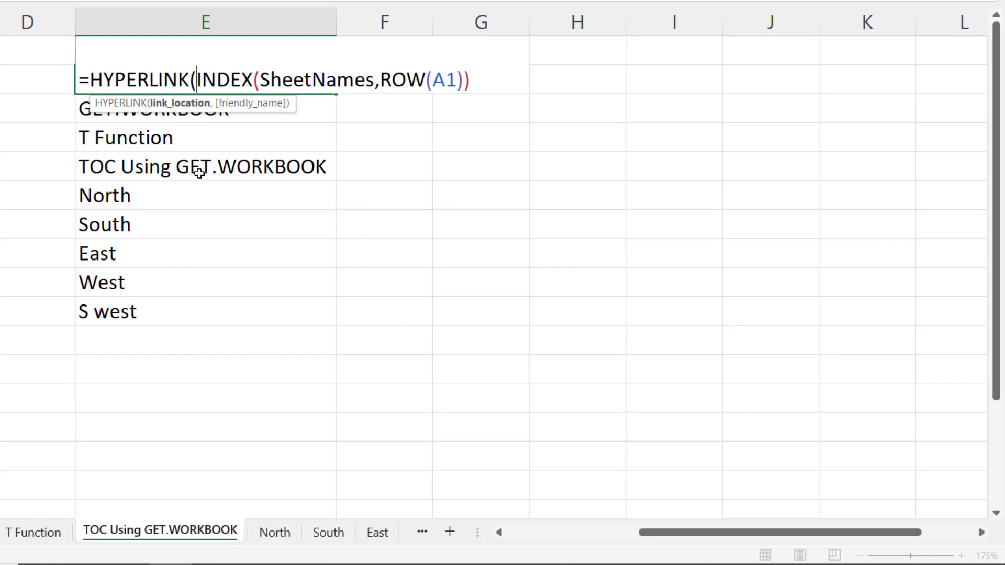
Build the HYPERLINK link location in E2 as "#'"&INDEX(SheetNames,ROW(A1))&"'!A1", followed by a comma.
type("\"")
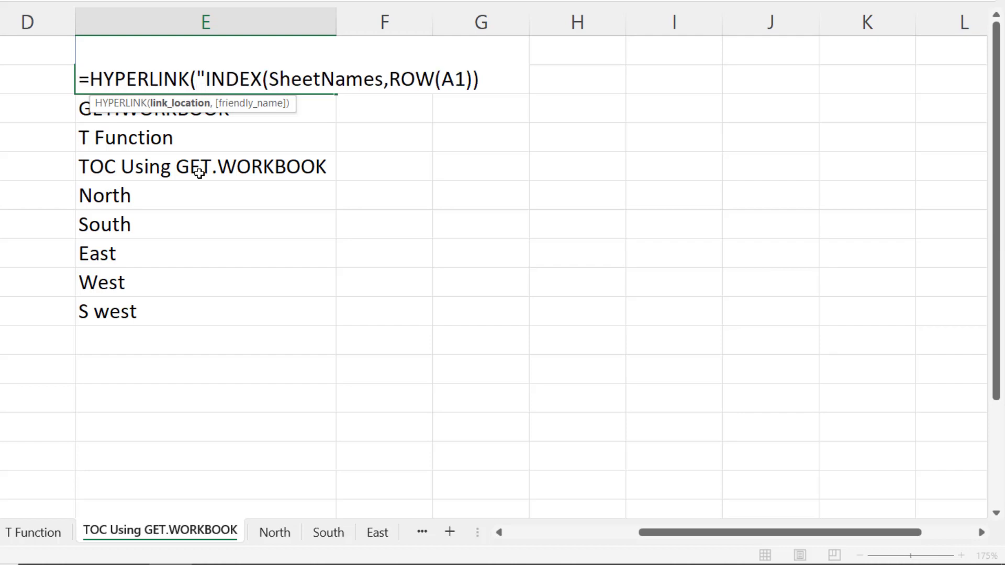
type("#")
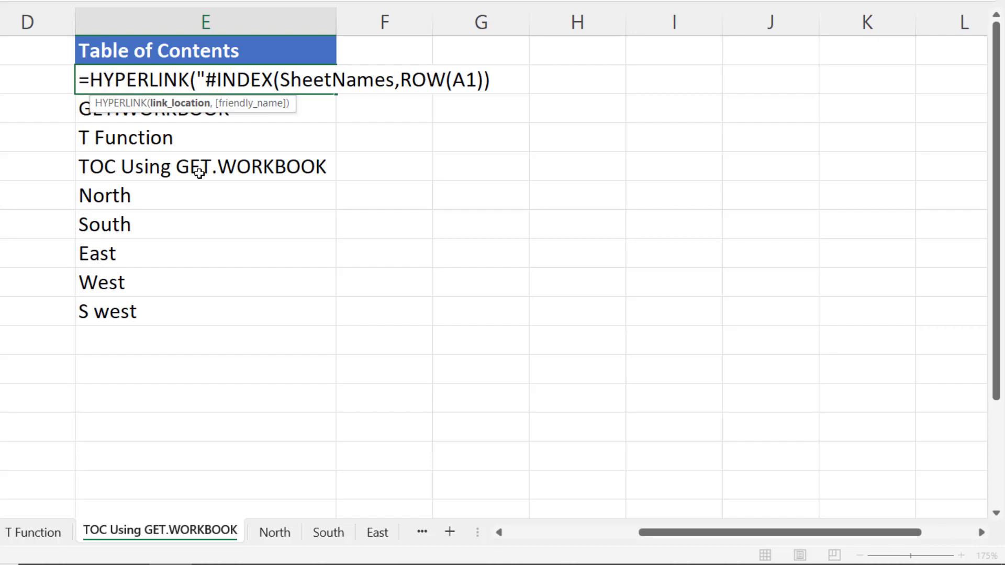
type("'")
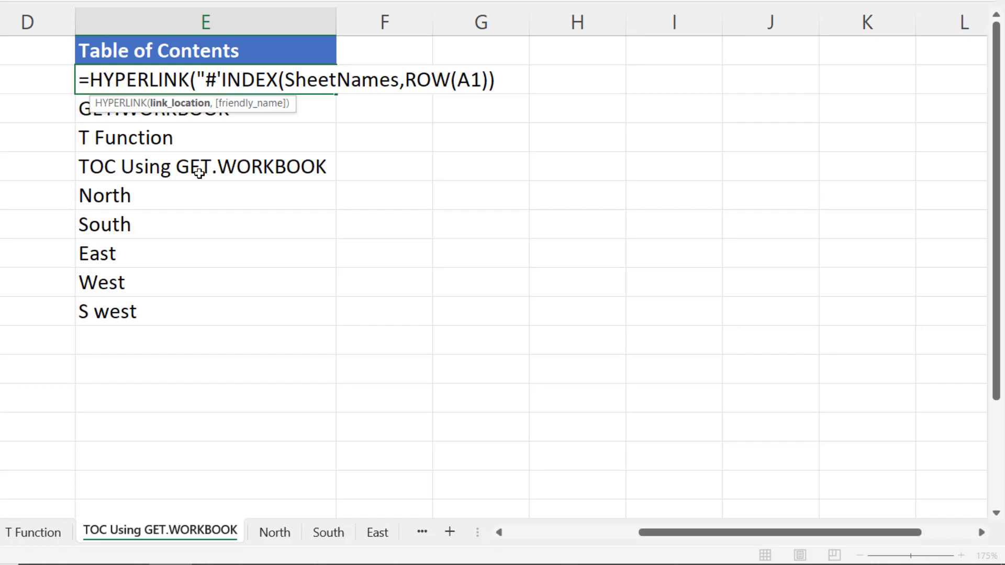
type("\"")
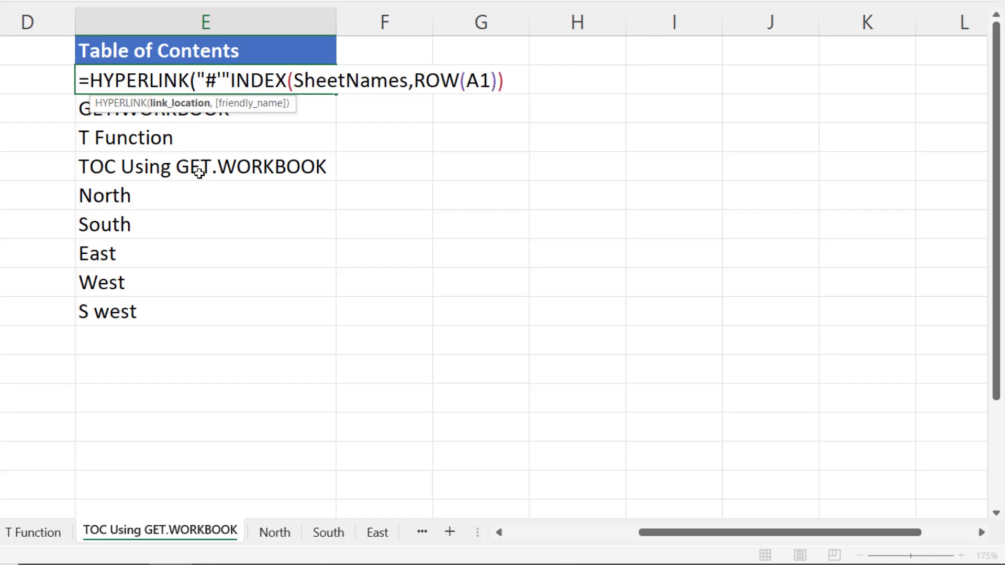
type("&")
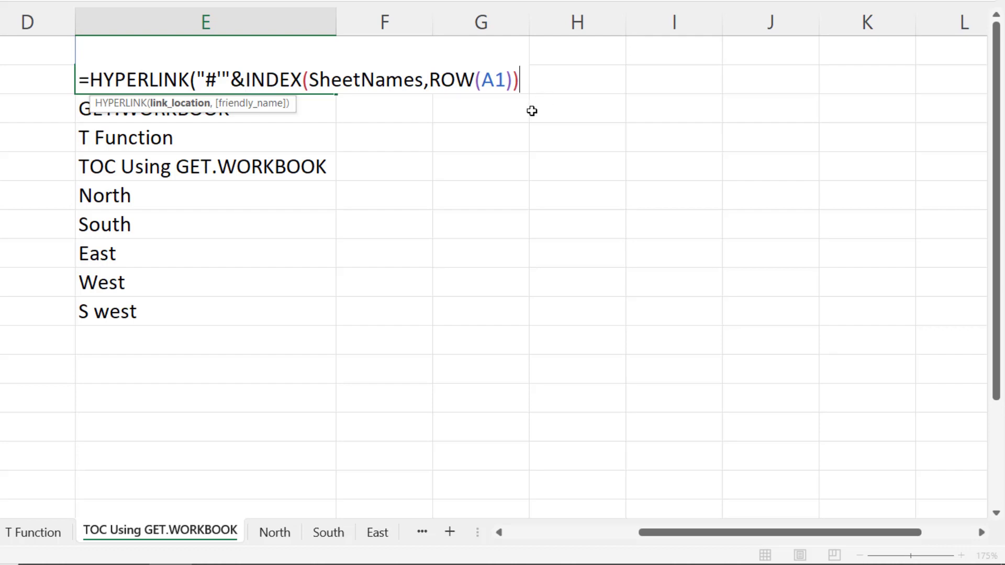
type("&\"'!")
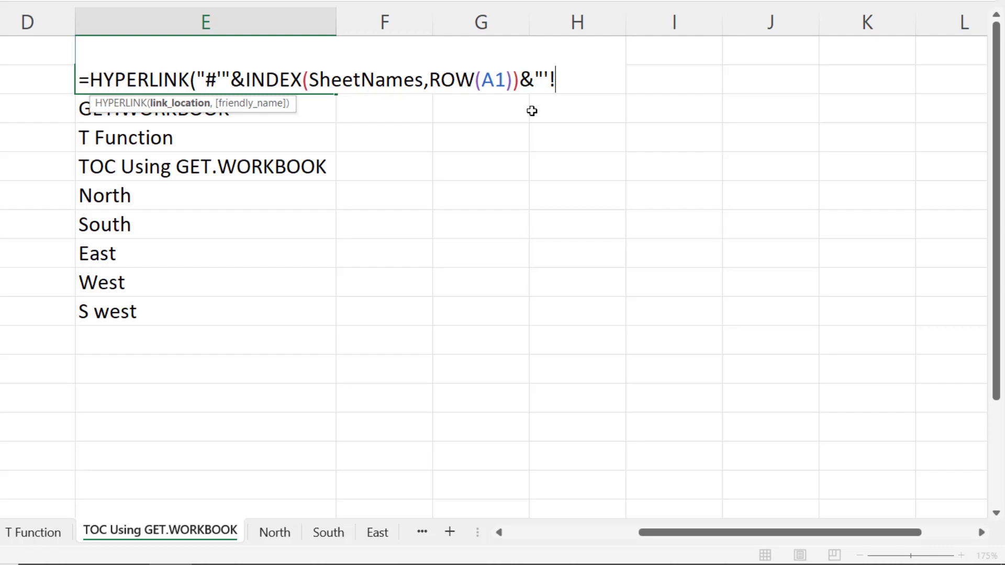
type("A1\",")
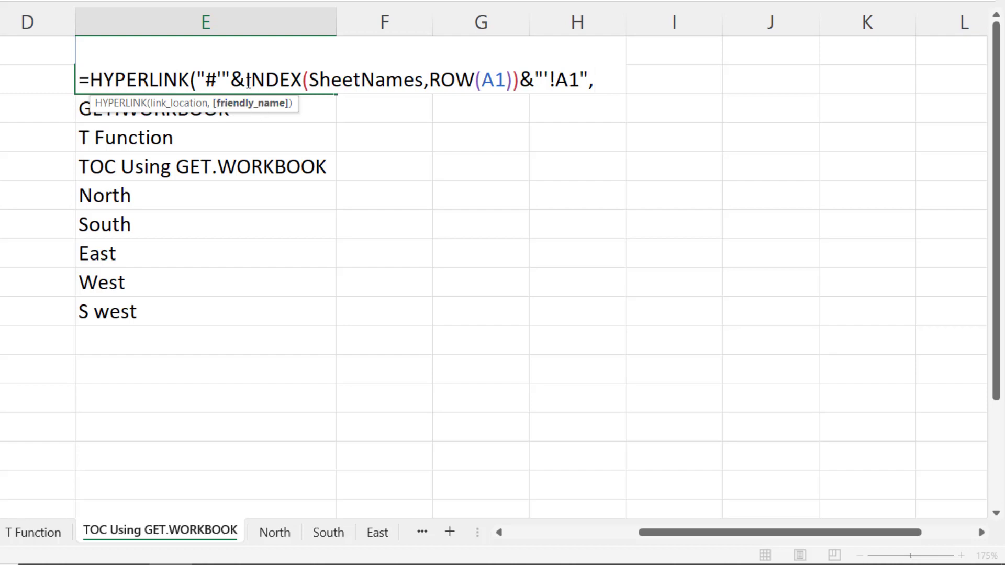
Reuse INDEX(SheetNames,ROW(A1)) as the friendly name in E2's HYPERLINK formula and fill the completed formula down to E10.
left_click_drag(247, 79, 519, 85)
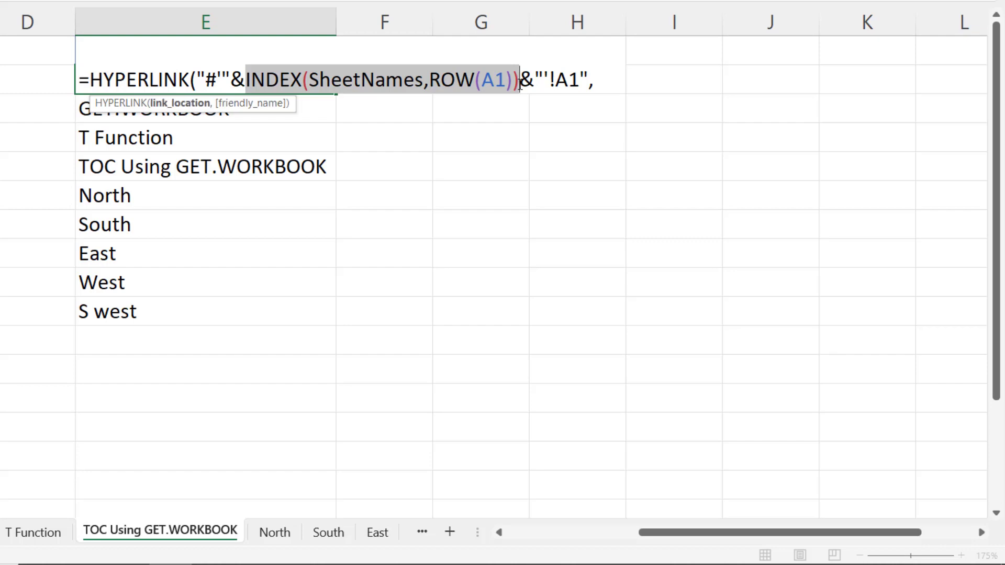
key("ctrl+c")
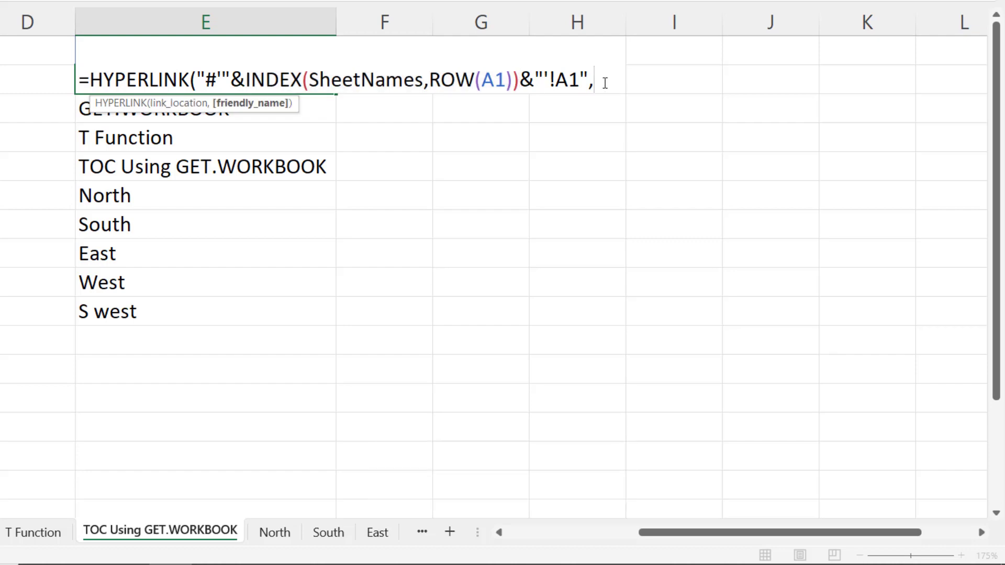
key("ctrl+v")
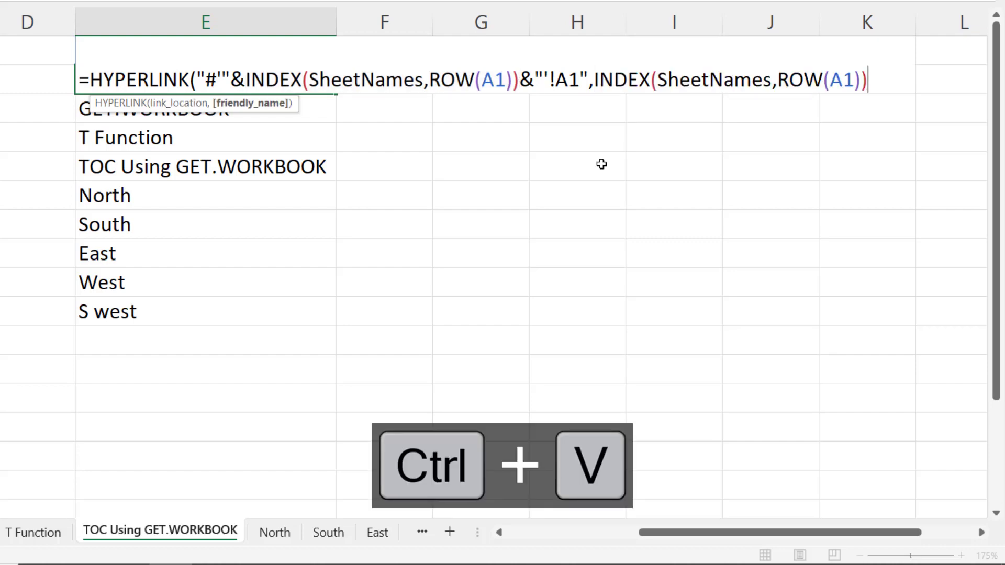
type(")")
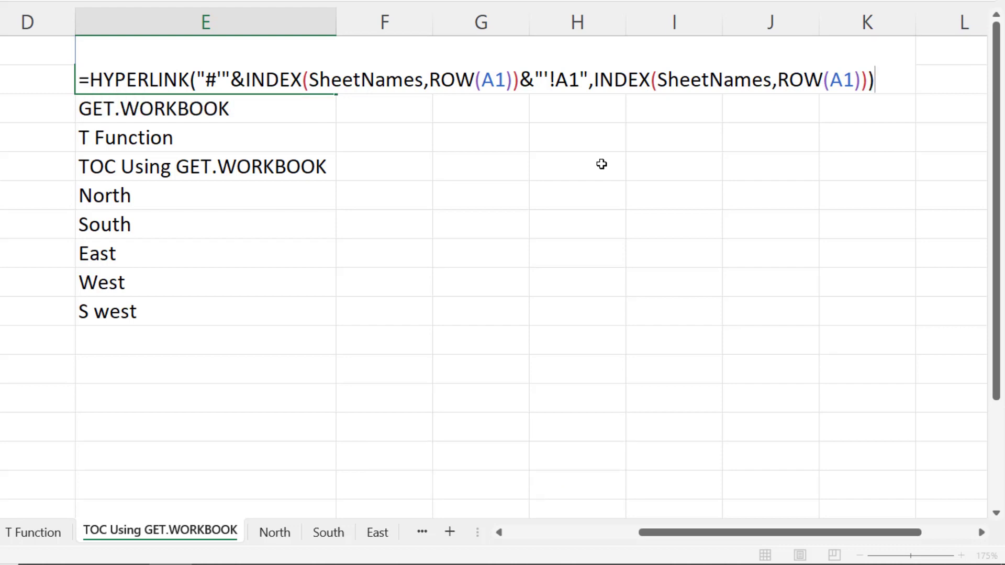
key("Return")
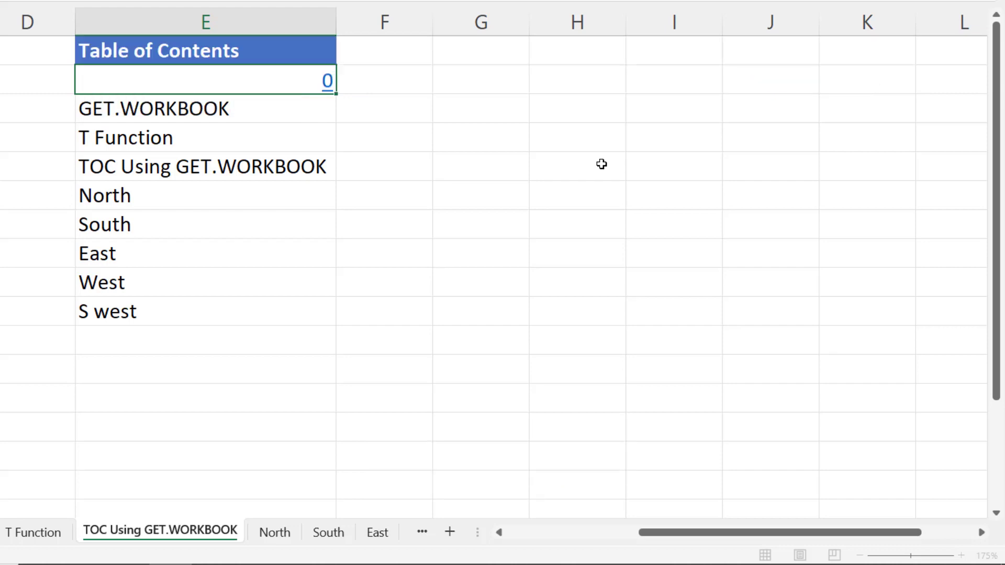
left_click(289, 81)
left_click_drag(359, 109, 348, 340)
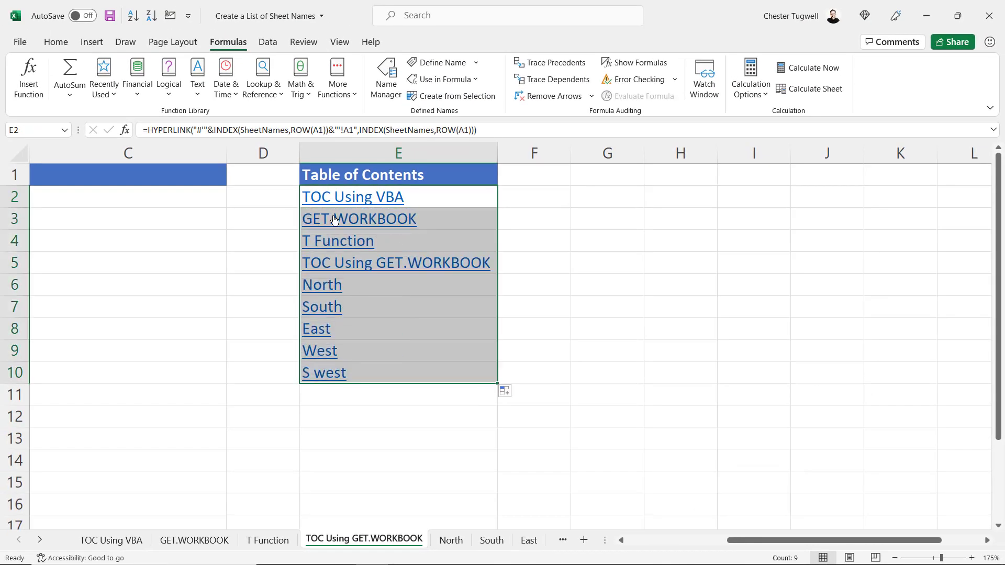
Test the GET.WORKBOOK and North links in column E, returning to the TOC Using GET.WORKBOOK sheet after each.
left_click(335, 219)
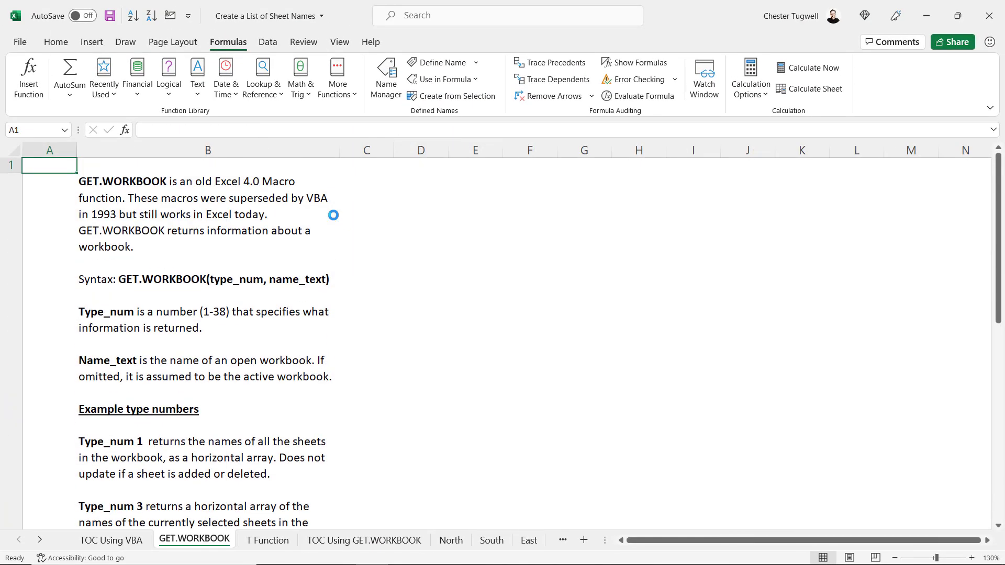
left_click(319, 542)
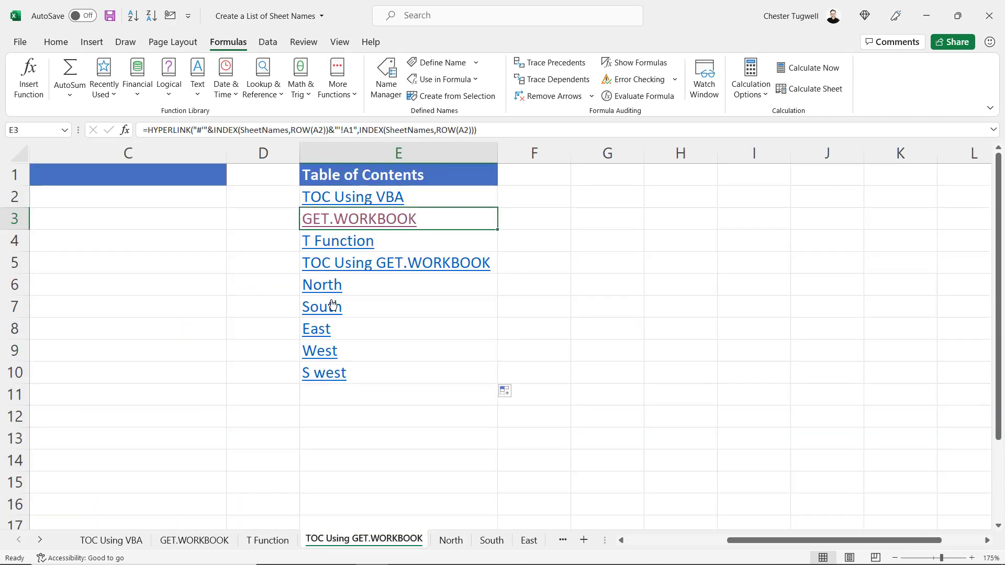
left_click(325, 289)
left_click(326, 290)
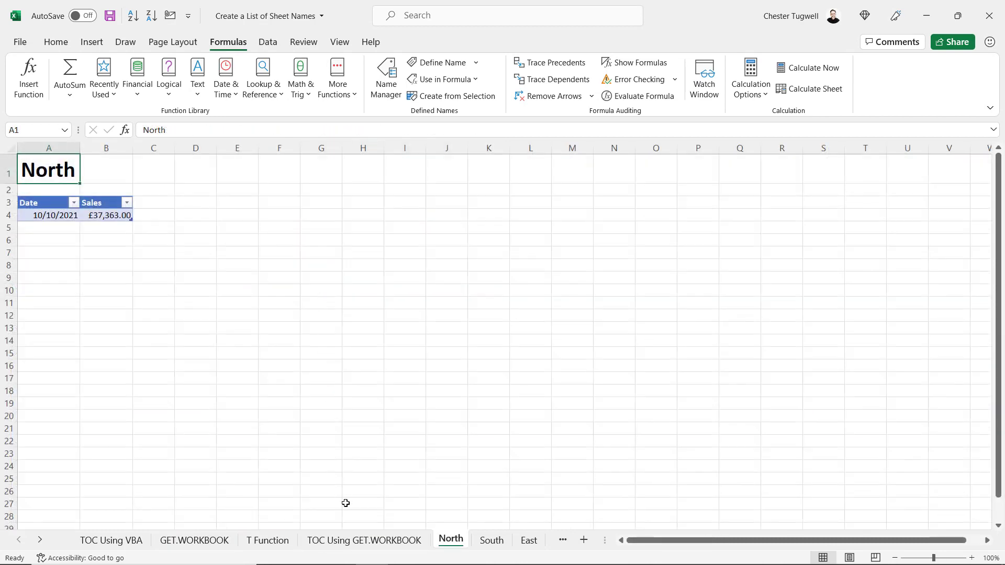
left_click(368, 541)
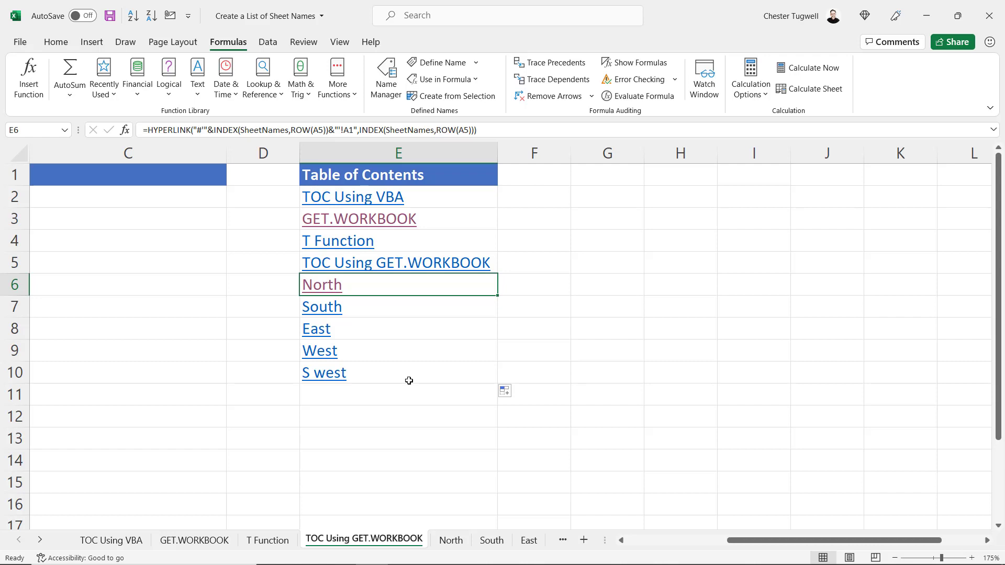
Fill the HYPERLINK formula from E2 down to E16 to allow for additional sheets.
left_click(420, 189)
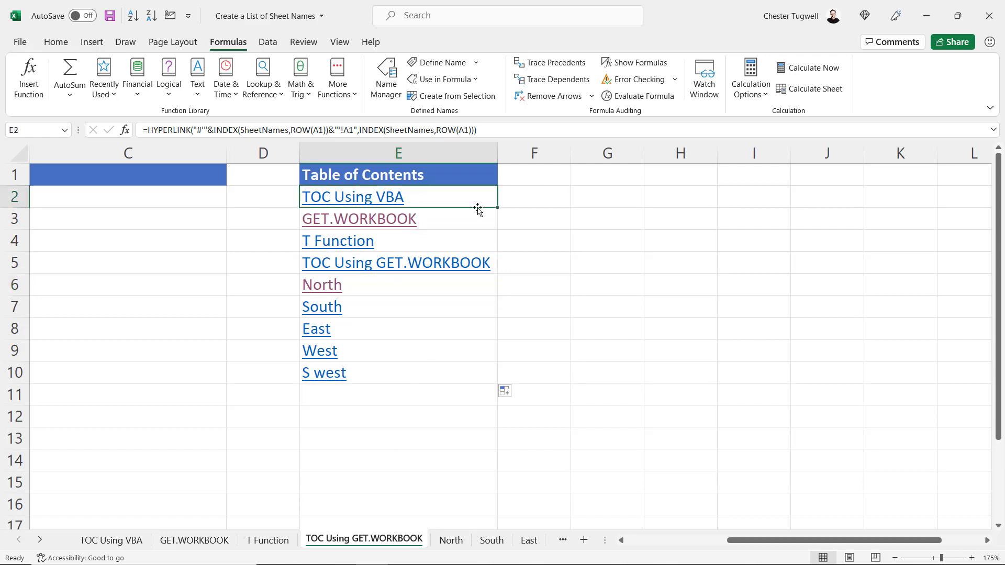
left_click_drag(497, 208, 478, 491)
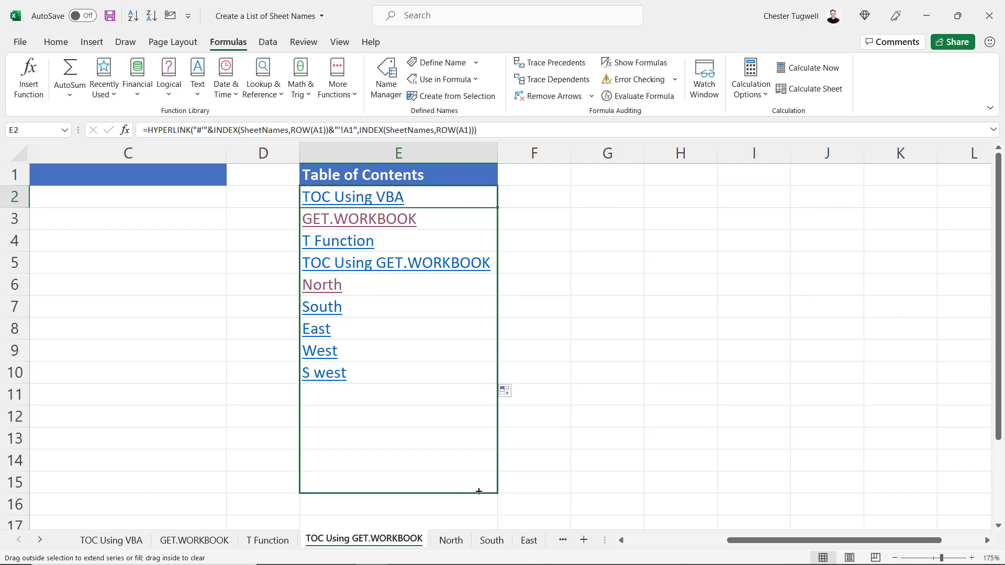
left_click_drag(476, 506, 476, 507)
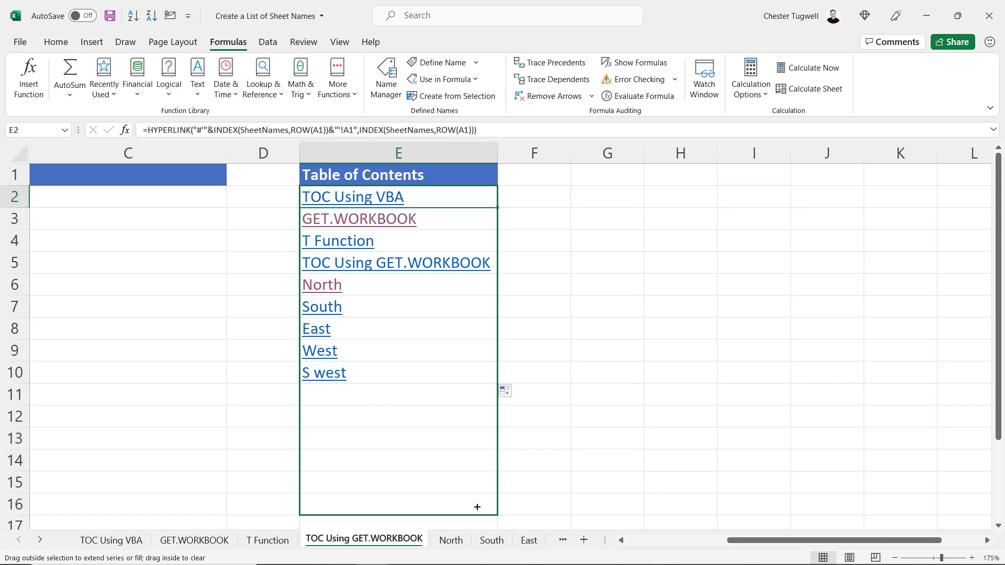
left_click_drag(476, 506, 476, 507)
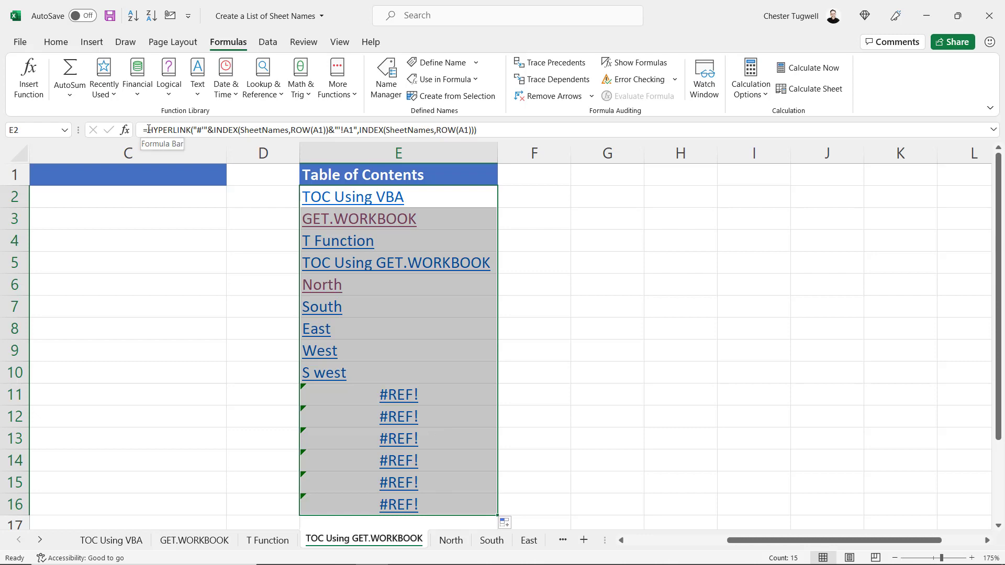
Wrap the HYPERLINK formula in E2 in IFERROR, with an empty string "" as the value if error.
double_click(447, 198)
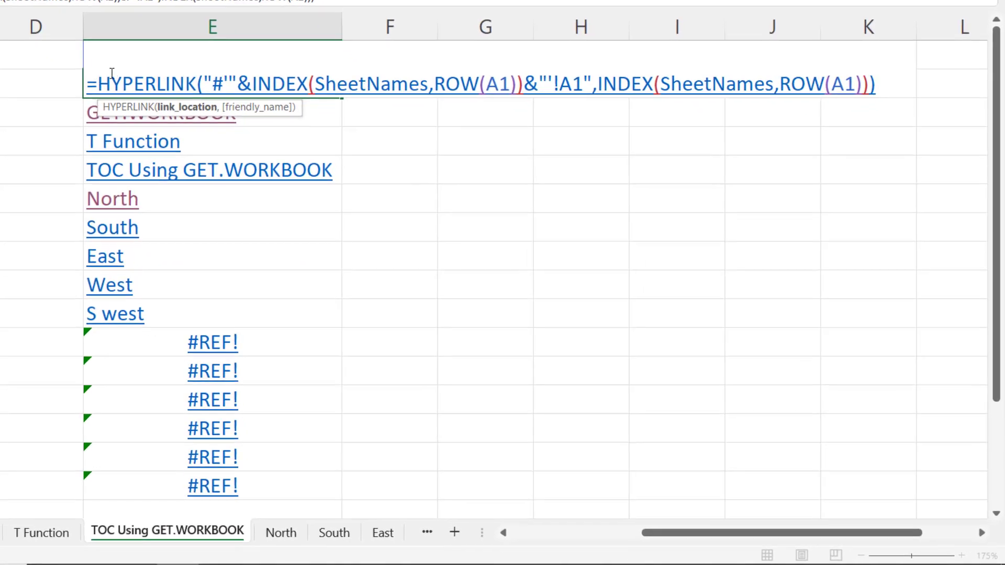
type("IFERRO")
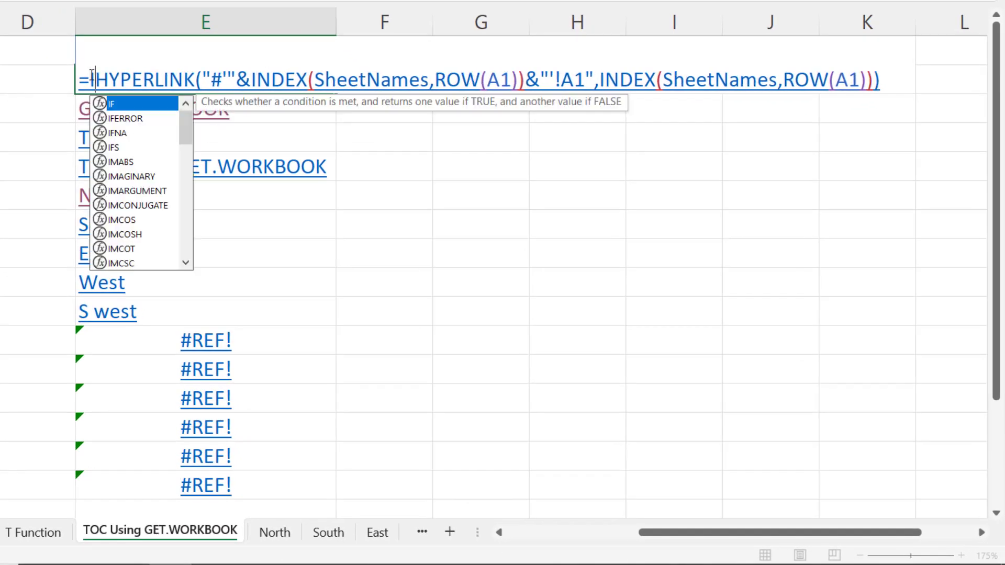
type("R(")
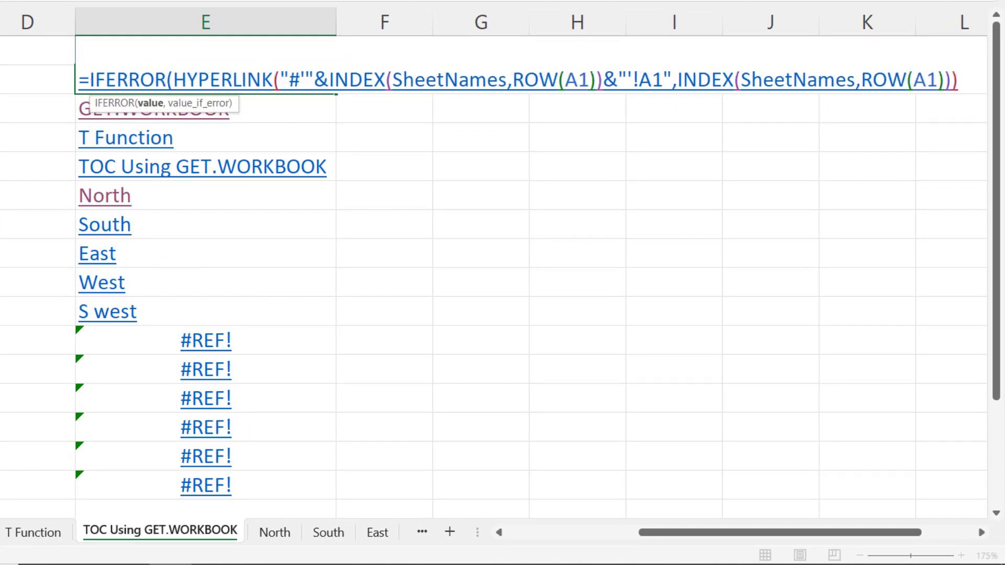
left_click(963, 84)
type(",\"\"")
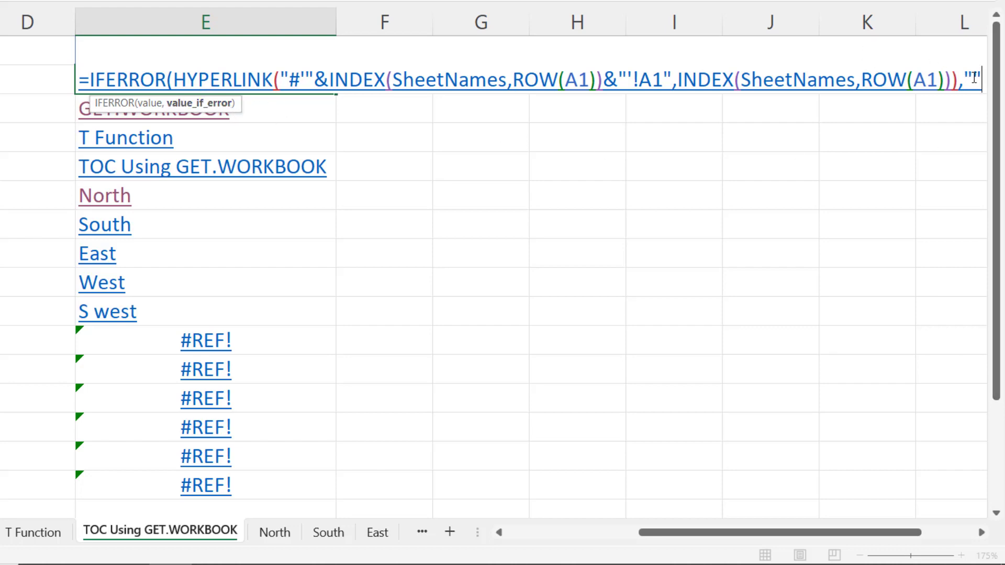
type(")")
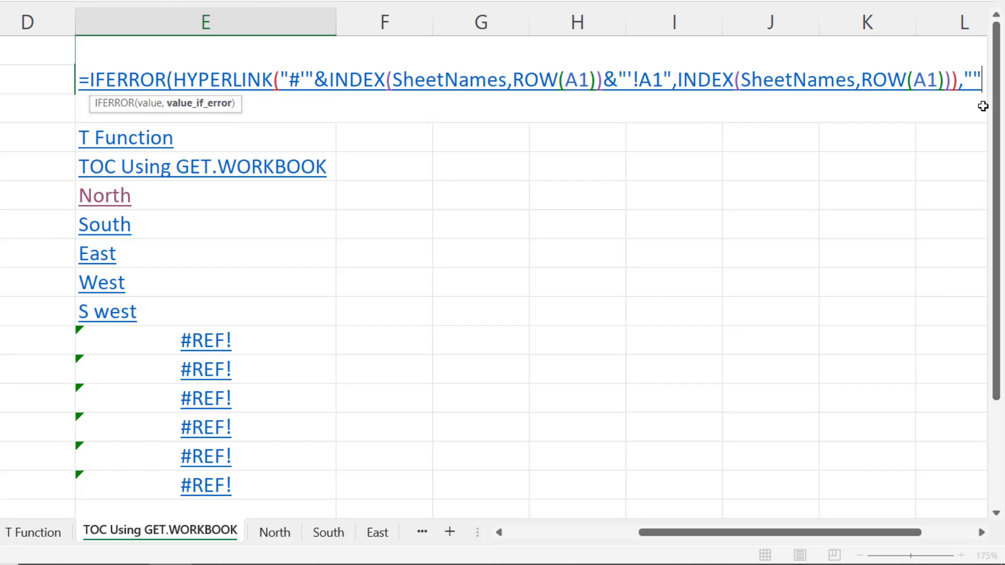
key("Return")
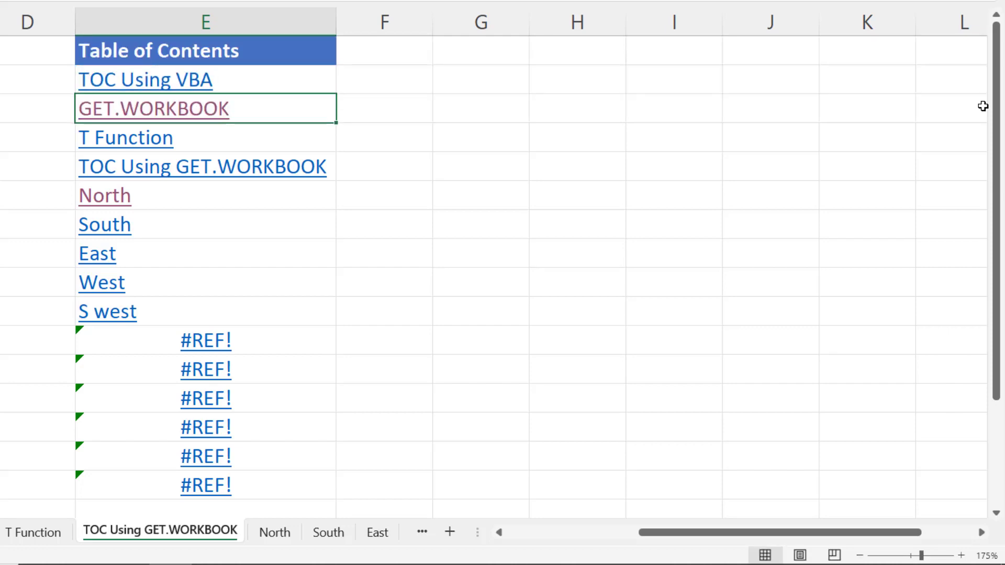
Fill the IFERROR-wrapped formula from E2 down to E16.
left_click(323, 83)
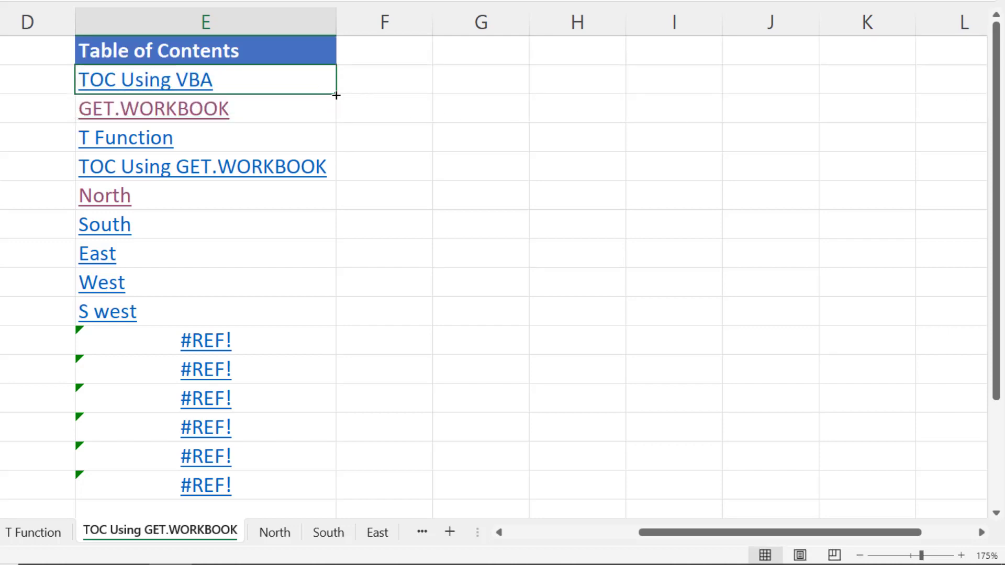
left_click_drag(336, 93, 296, 484)
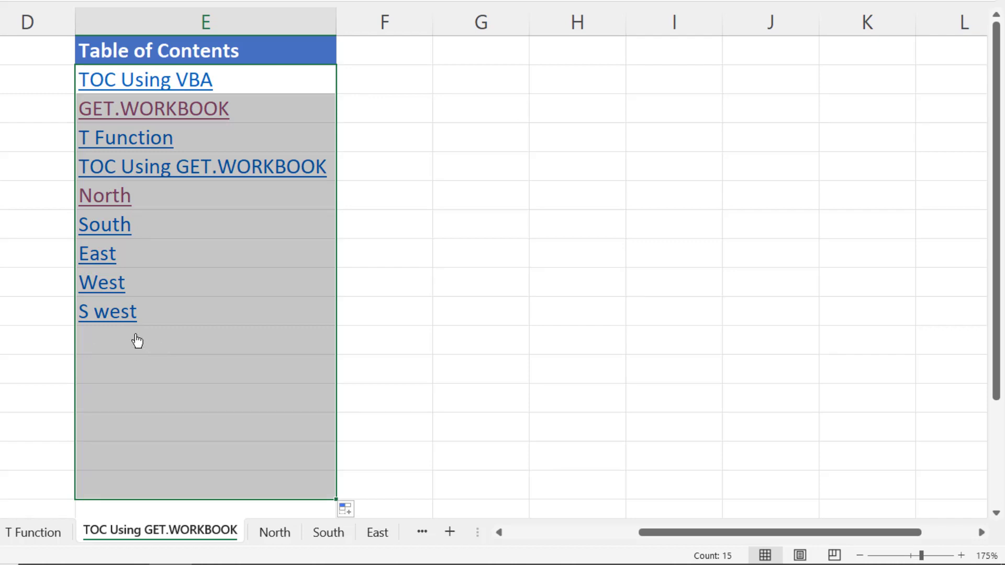
left_click(423, 263)
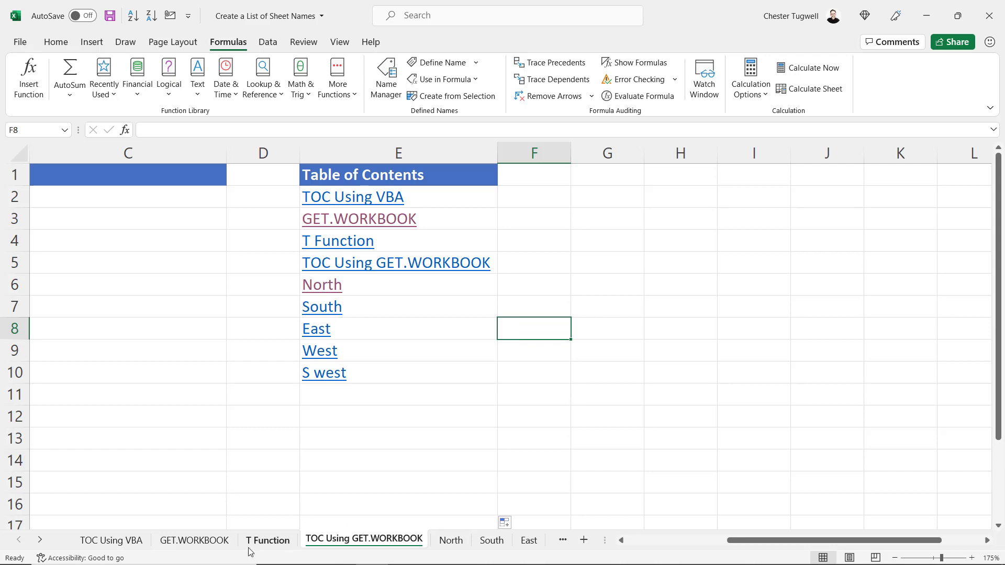
Add a new sheet named S East after S west, and return to the TOC Using GET.WORKBOOK sheet.
left_click(40, 539)
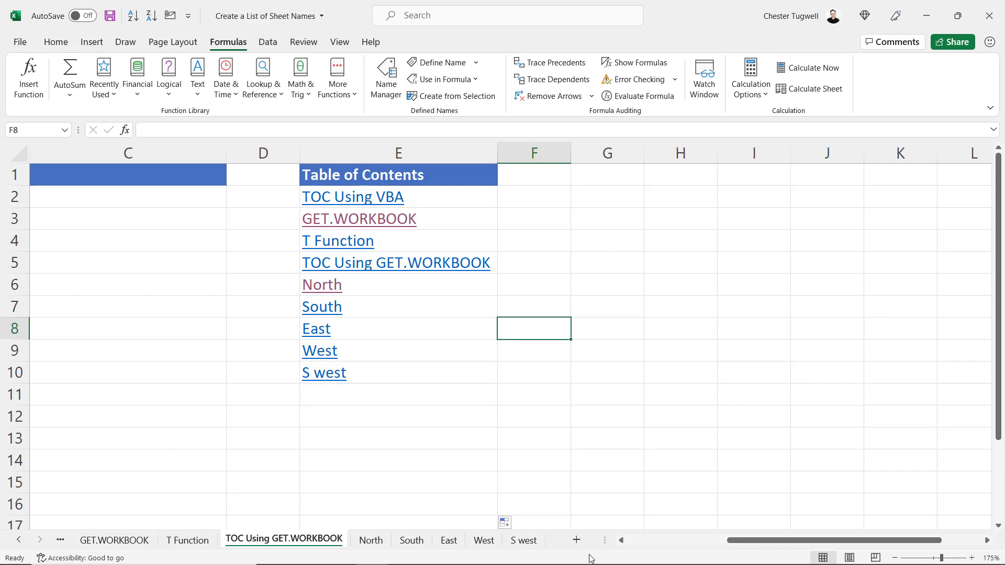
left_click(576, 539)
double_click(477, 539)
type("S East")
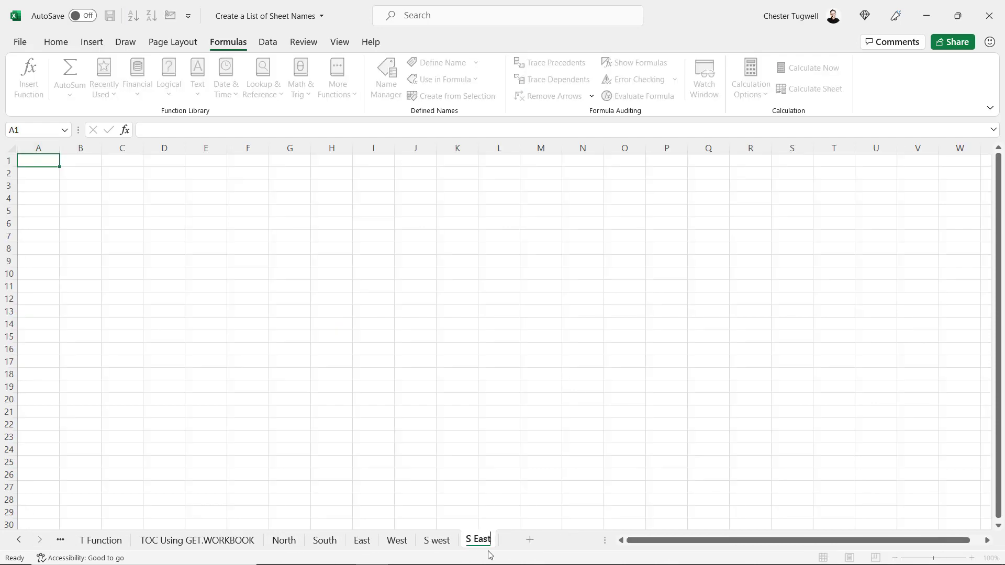
left_click(331, 462)
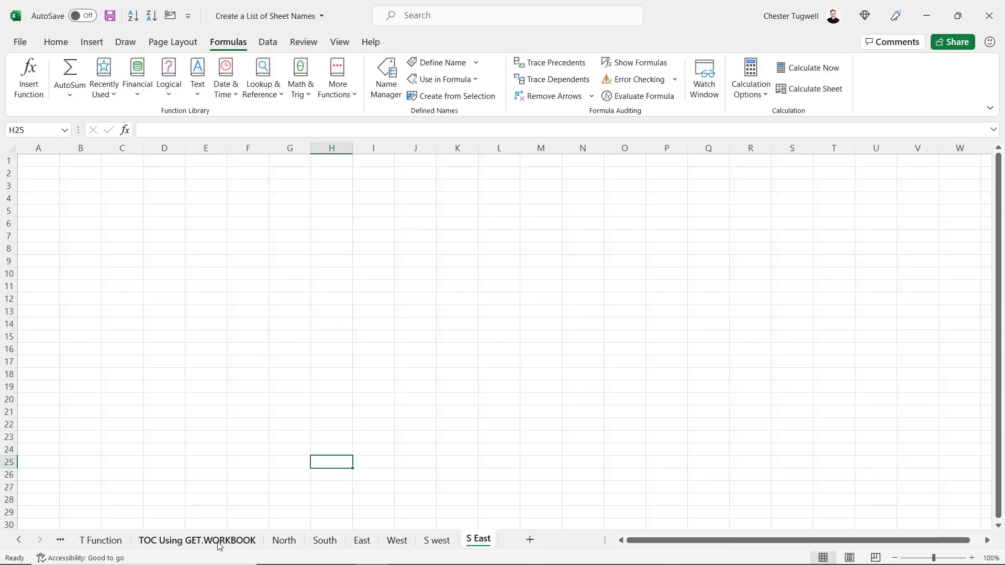
left_click(219, 545)
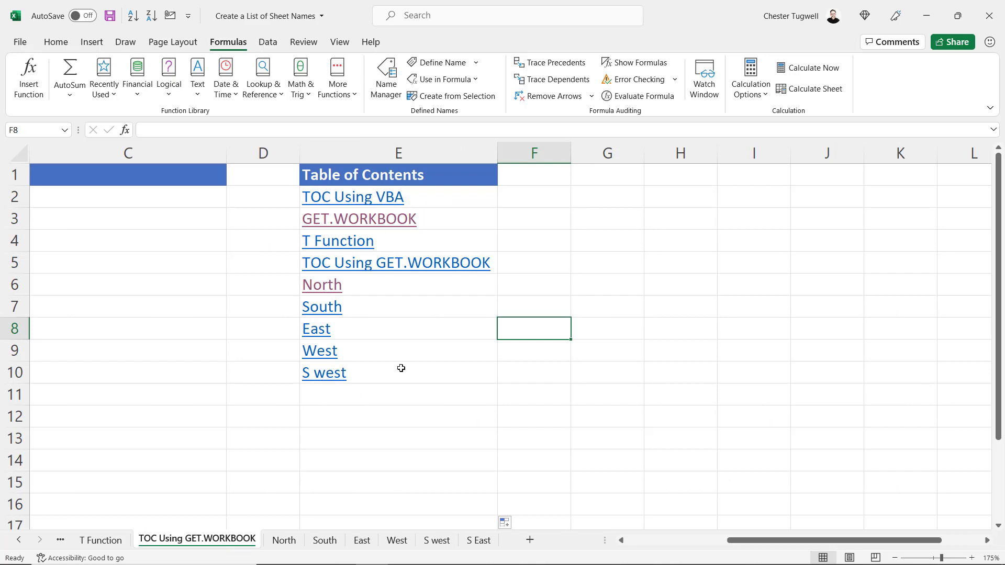
Read the notes about Type_num 1 on the GET.WORKBOOK sheet.
left_click(19, 539)
left_click(19, 539)
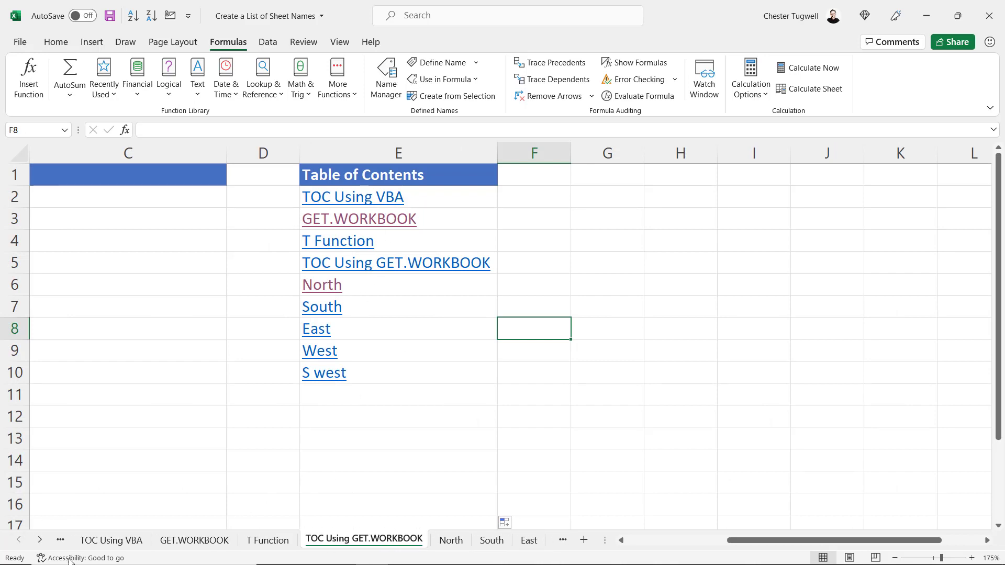
left_click(195, 541)
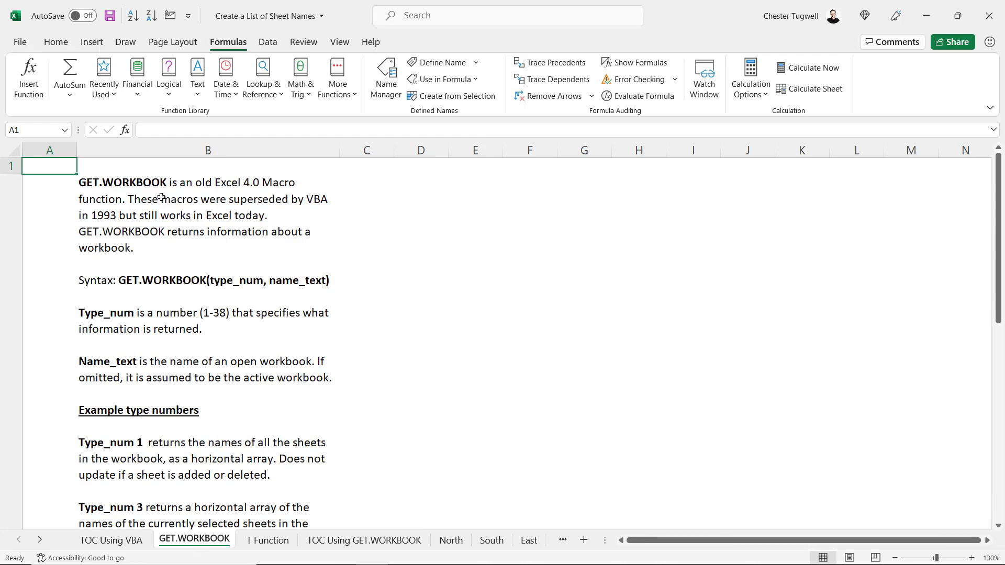
scroll(257, 377, "down", 1)
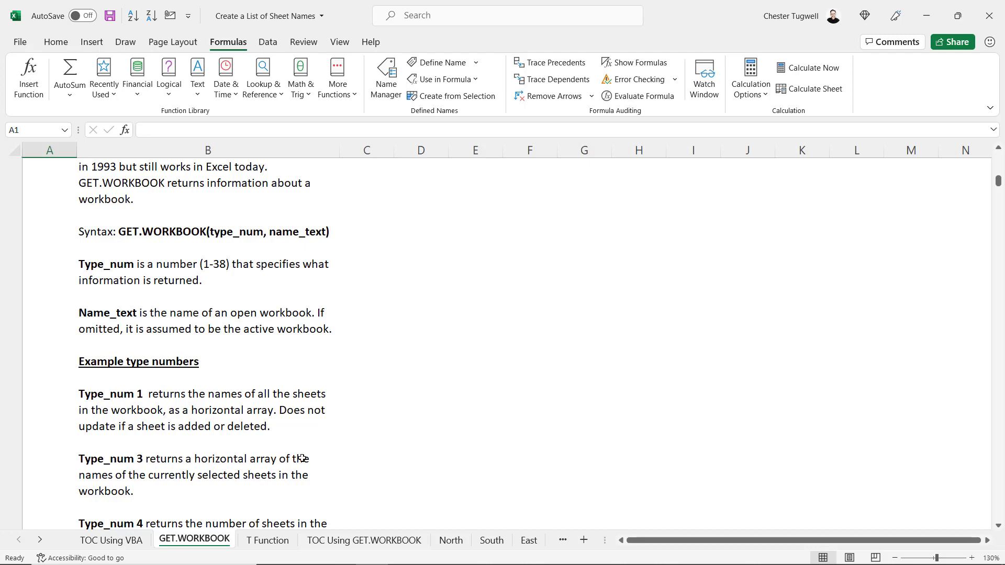
Examine the T Function sheet's example formulas and results, including the formulas in C7 and B7.
left_click(251, 541)
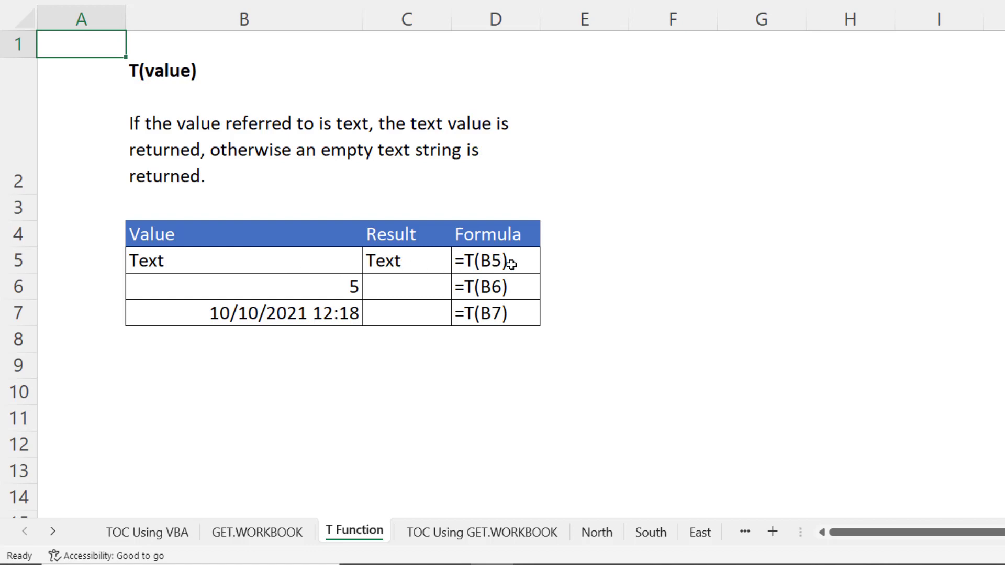
left_click_drag(507, 262, 510, 313)
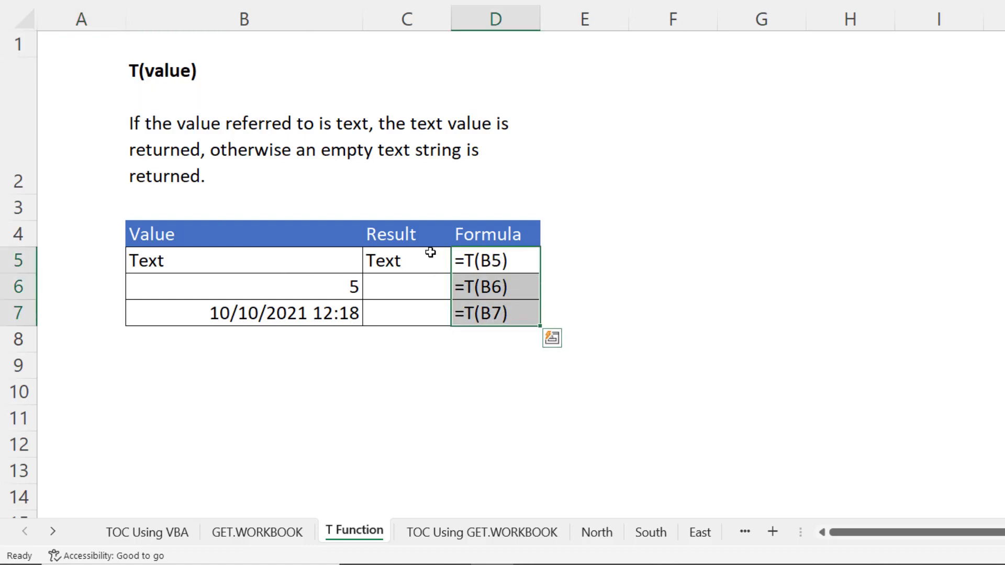
left_click(425, 261)
mouse_move(421, 287)
left_mouse_down()
mouse_move(419, 325)
mouse_move(425, 301)
left_mouse_up()
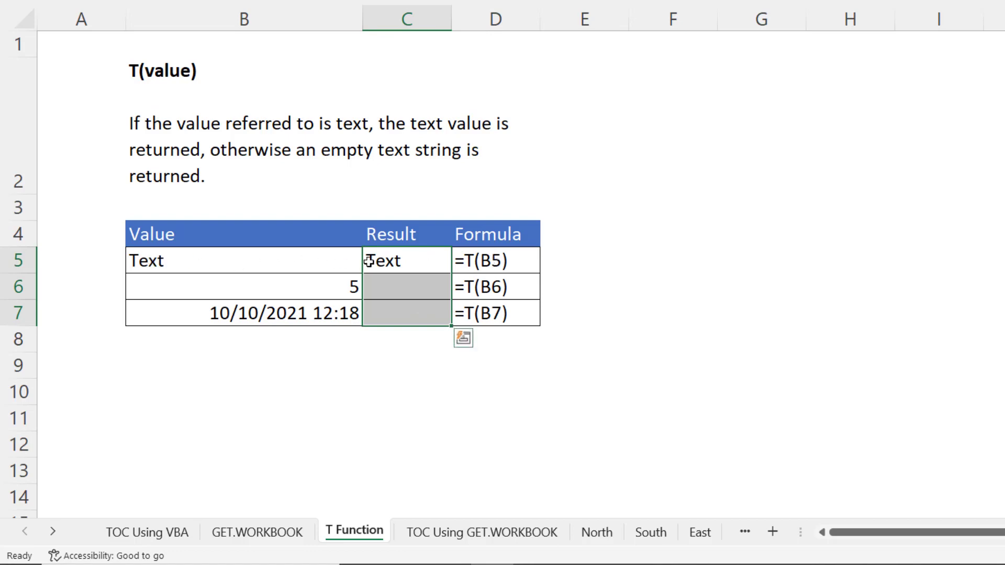
left_click(404, 261)
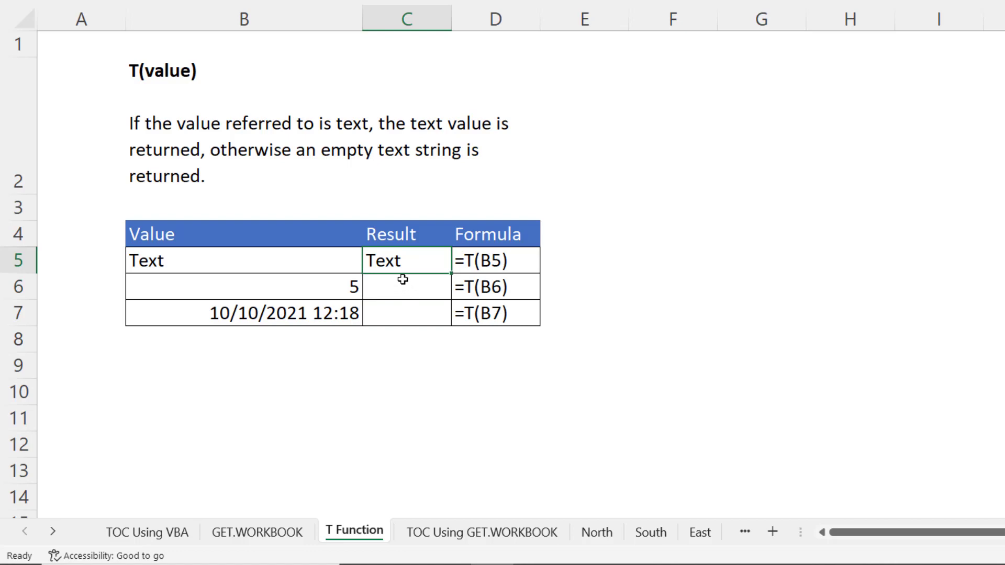
double_click(402, 323)
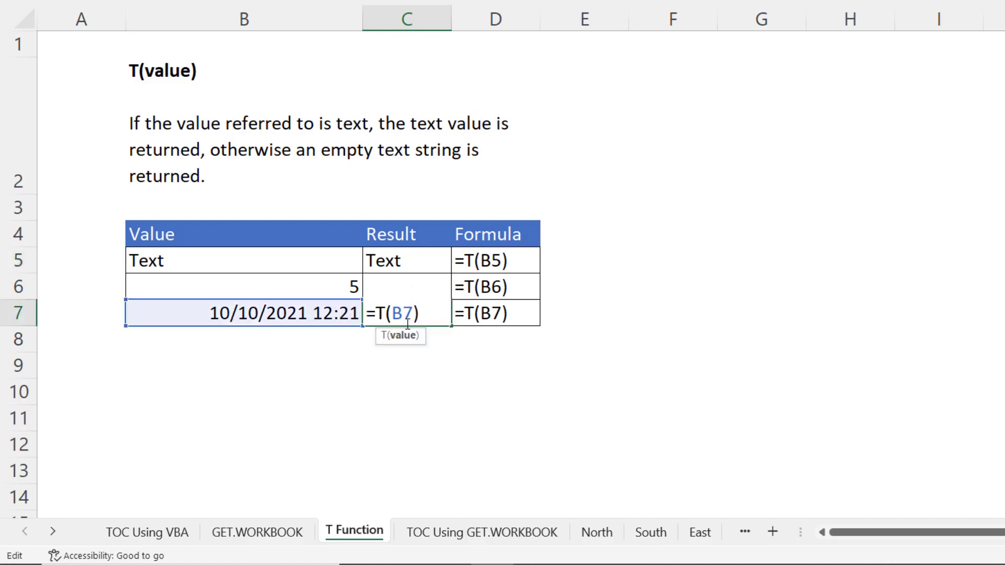
key("Return")
double_click(273, 312)
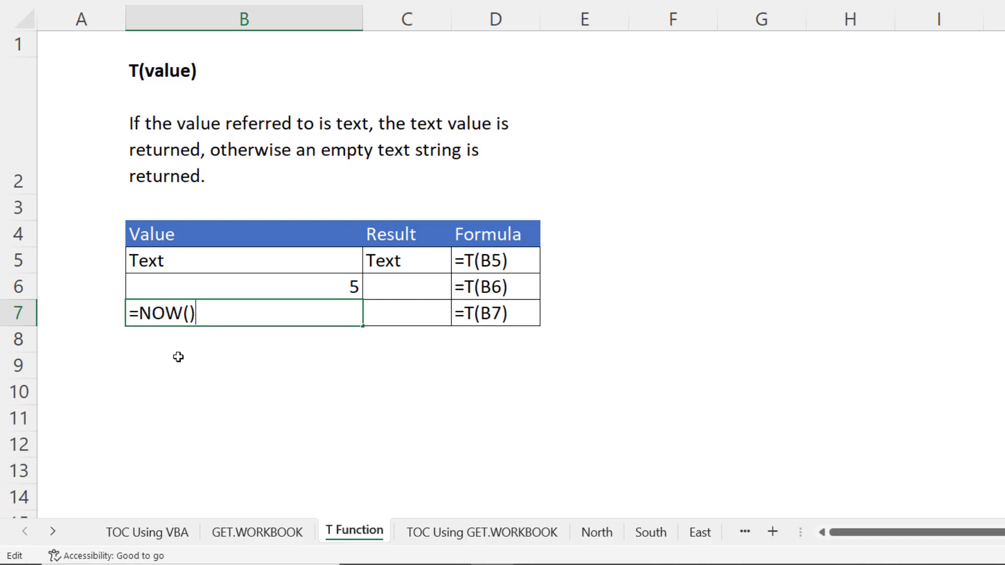
key("Return")
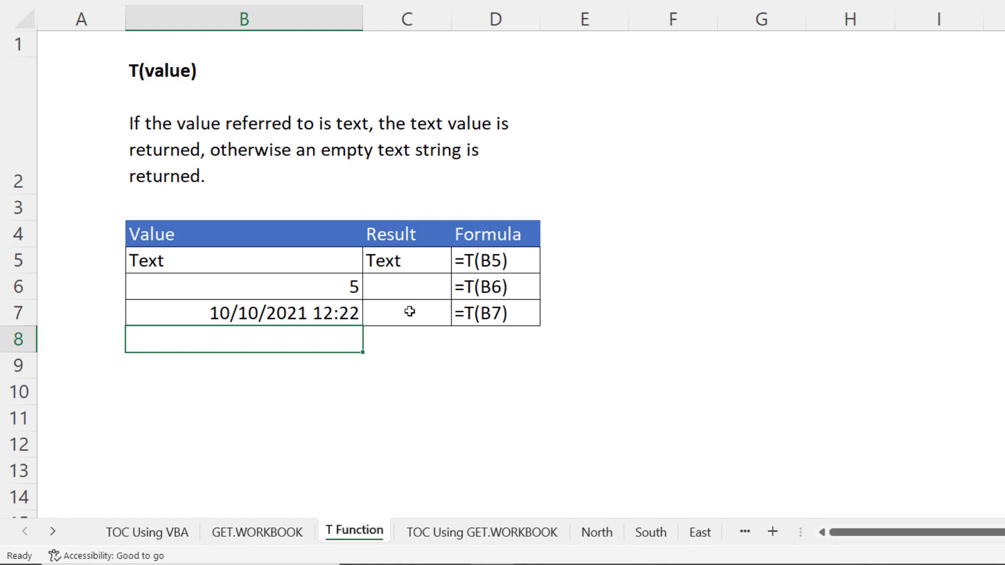
Append &T(NOW()) to the formula that the defined name SheetNames refers to, and save the change.
left_click(422, 531)
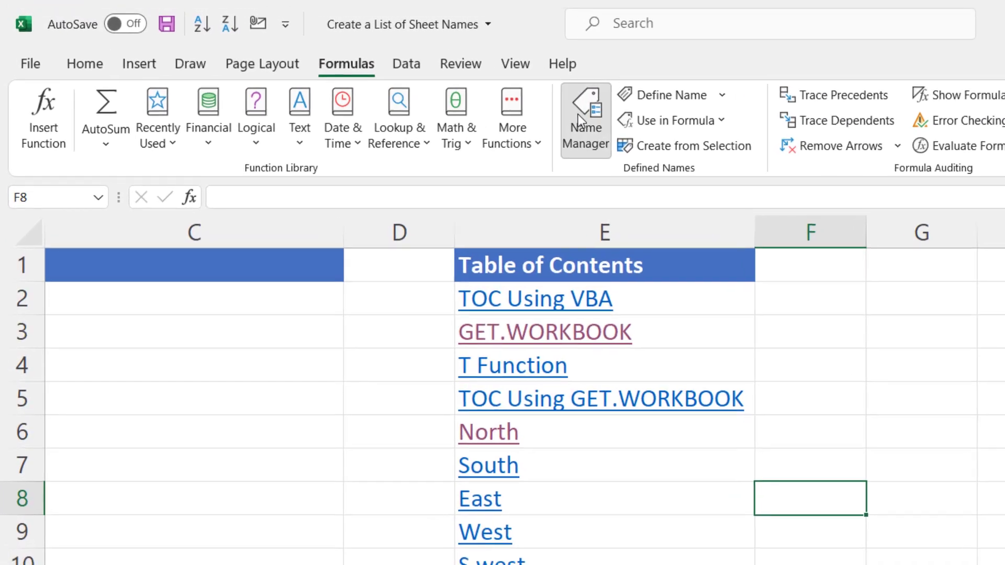
left_click(581, 120)
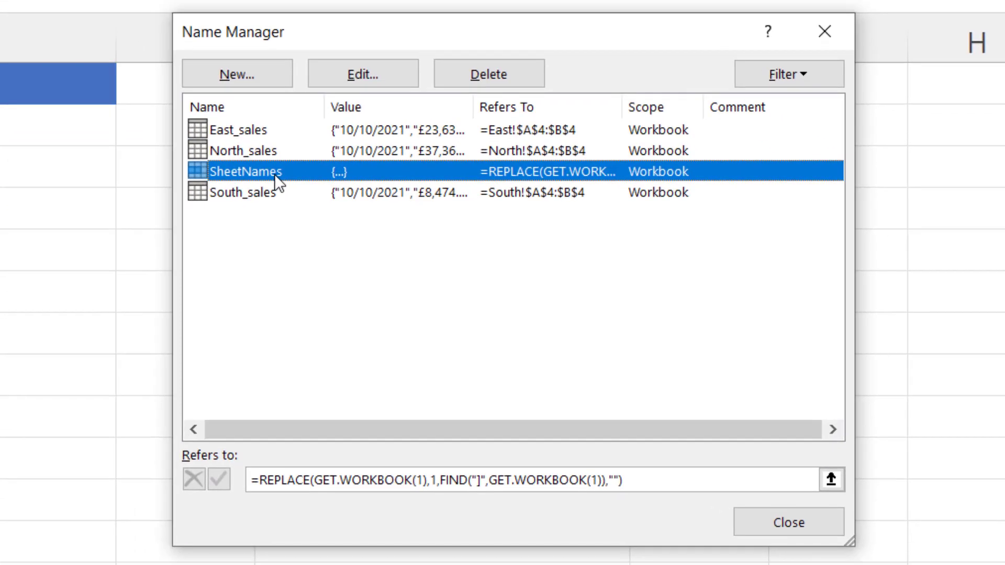
left_click(635, 480)
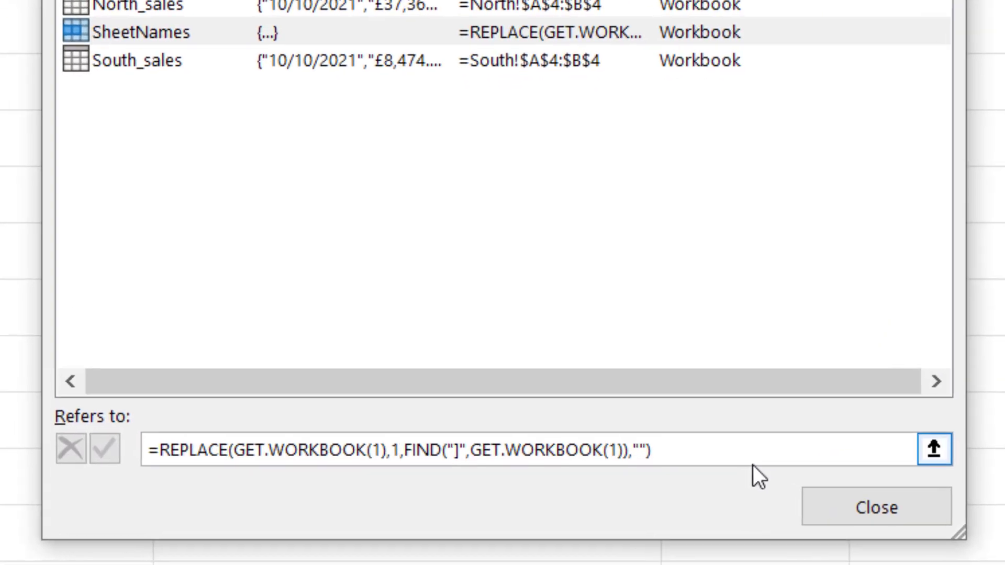
type("&")
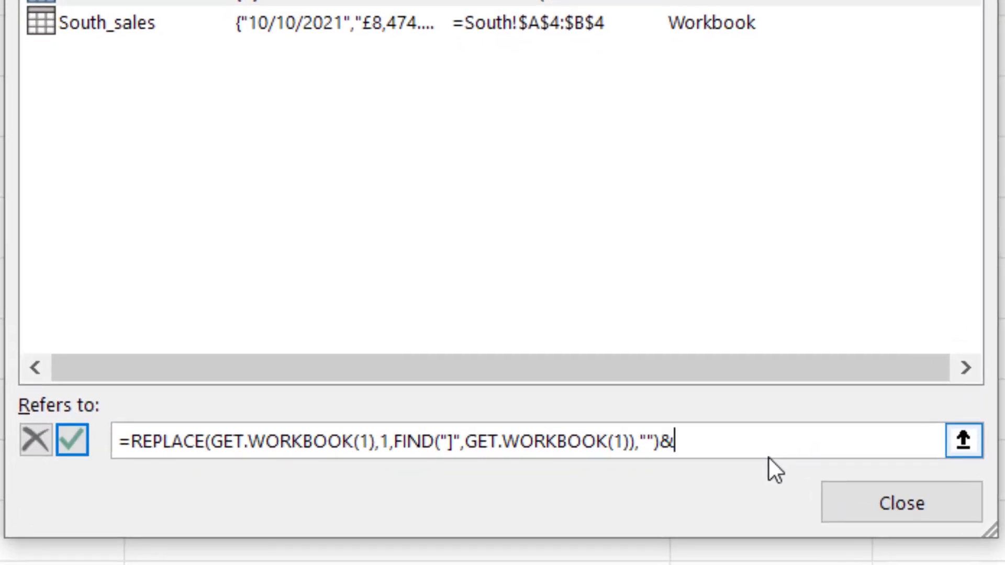
type("T(Now")
key("BackSpace")
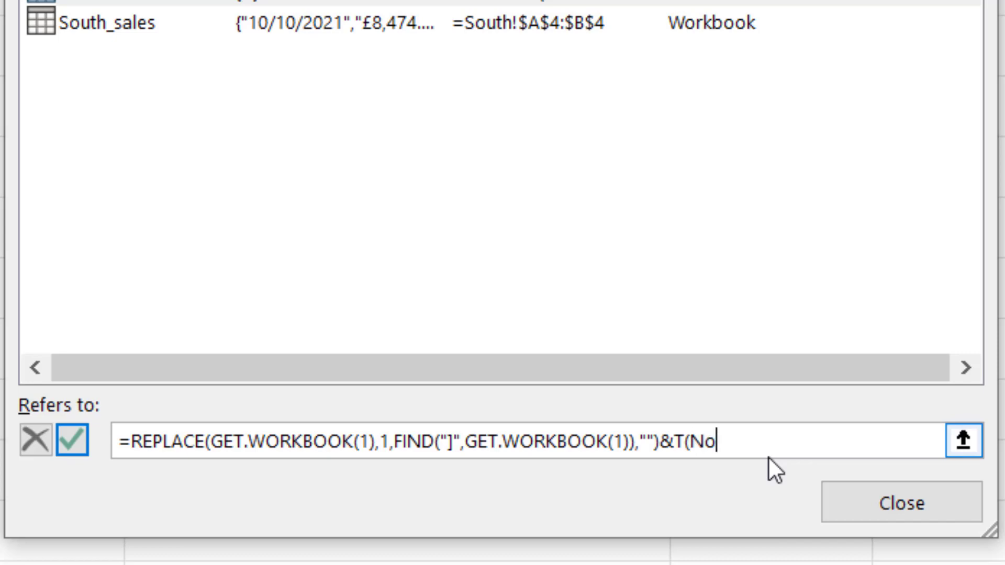
key("BackSpace")
type("OW()")
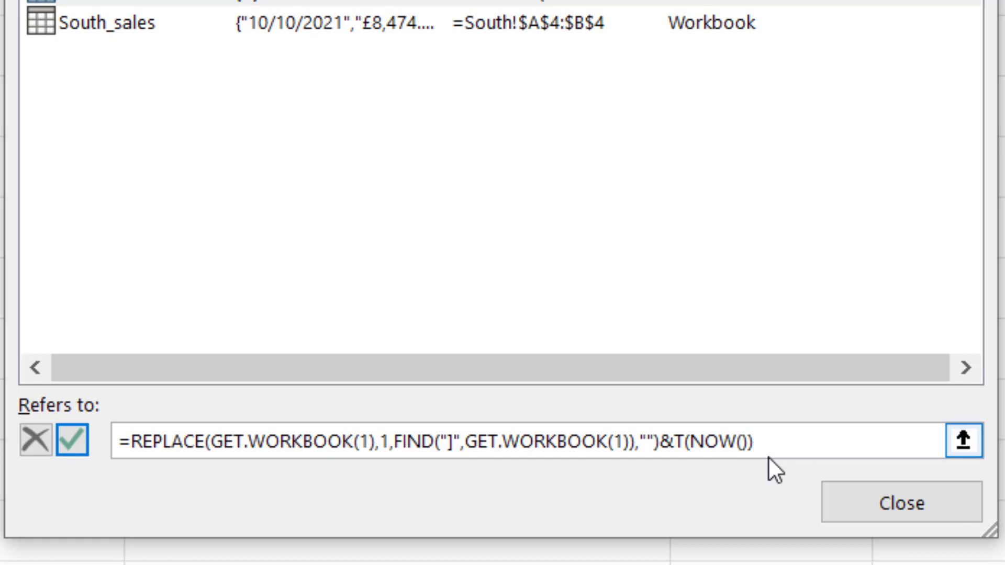
left_click(83, 443)
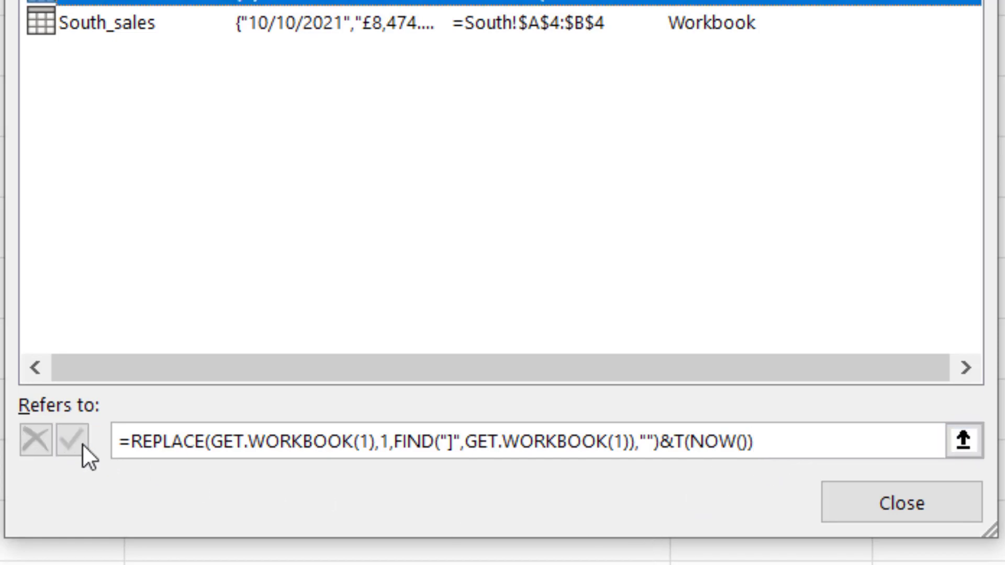
left_click(965, 518)
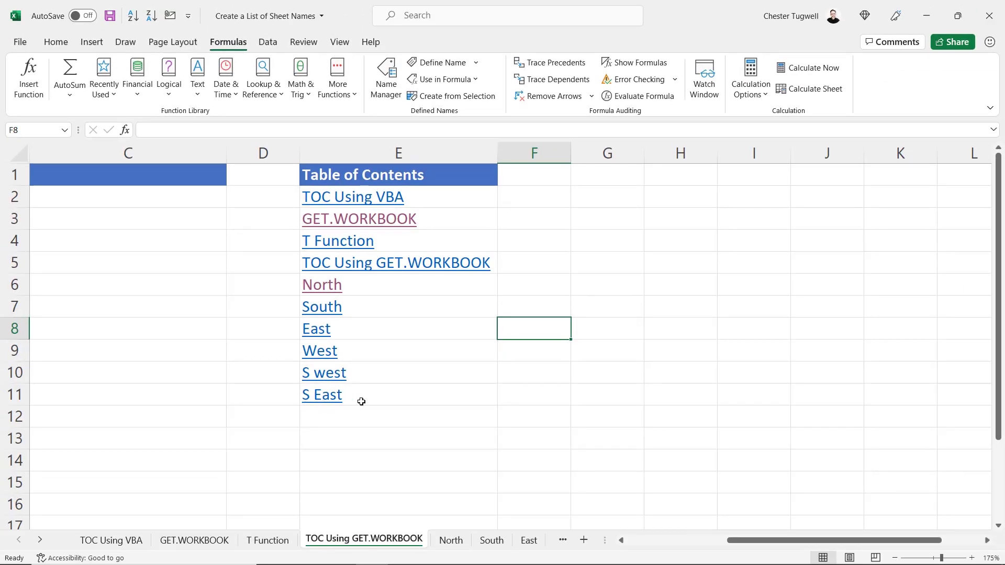
Add another new sheet, place it after S East at the end of the workbook, and name it N East.
left_click(41, 541)
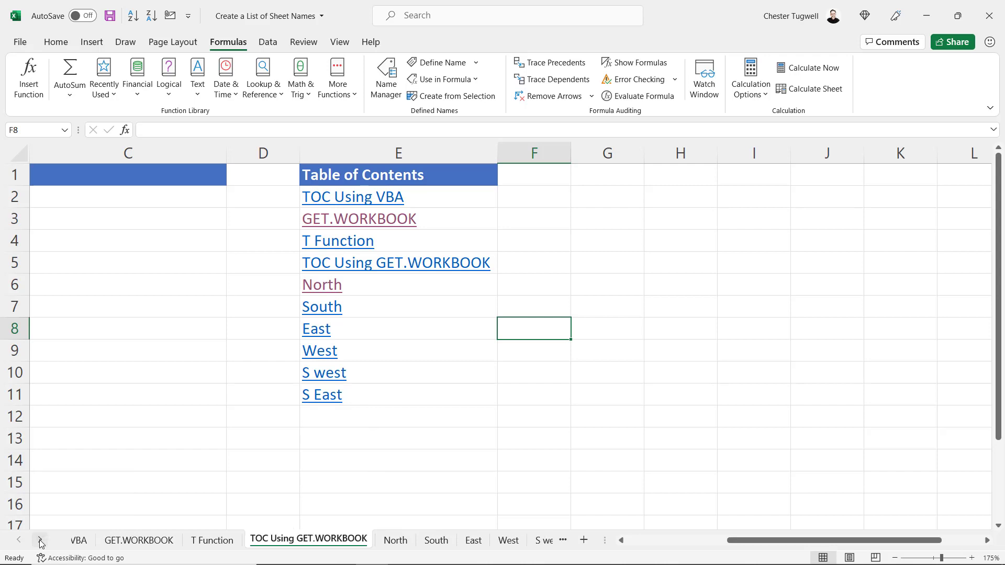
left_click(584, 544)
left_click_drag(374, 540, 560, 544)
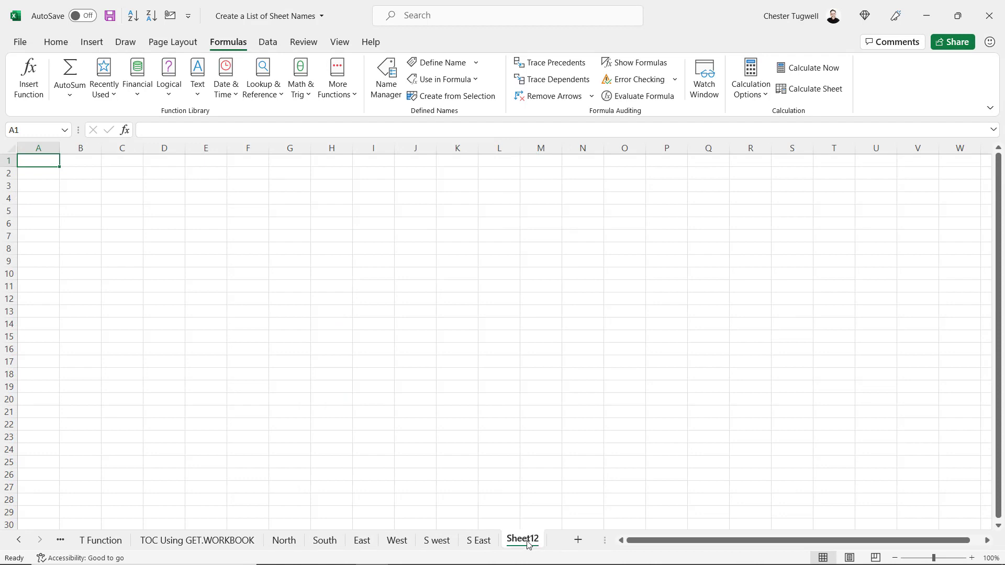
double_click(515, 540)
type("N East")
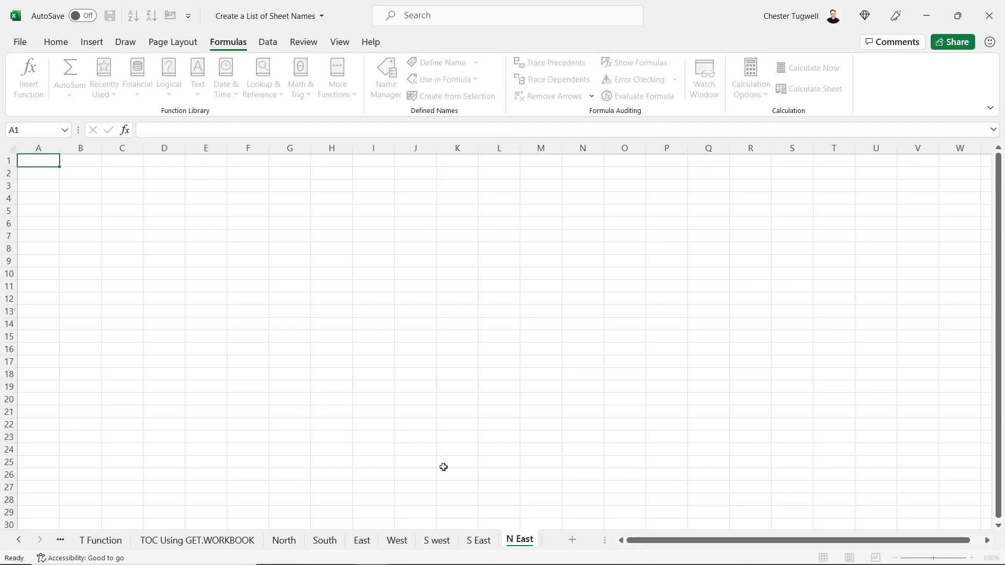
left_click(432, 437)
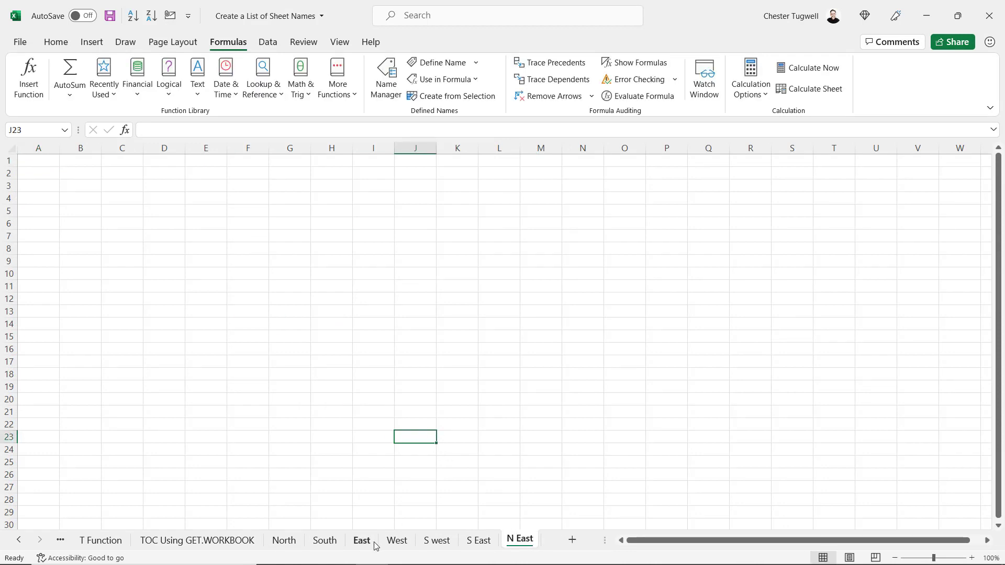
On the TOC Using GET.WORKBOOK sheet, enter =HYPERLINK("#'"&B2#&"'!A1","Jump to sheet") in C2, referencing the spilled list of sheet names.
left_click(249, 543)
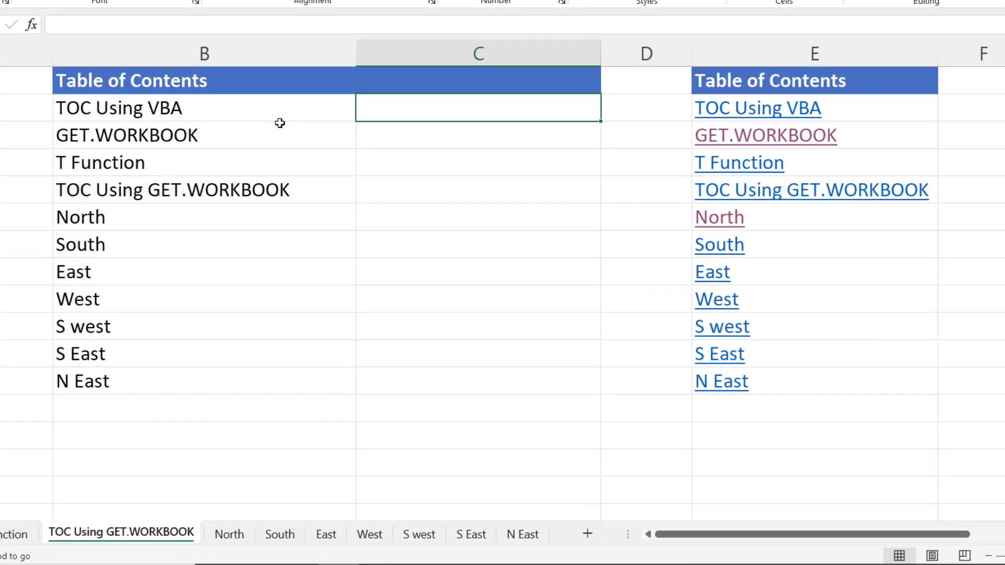
type("=hy")
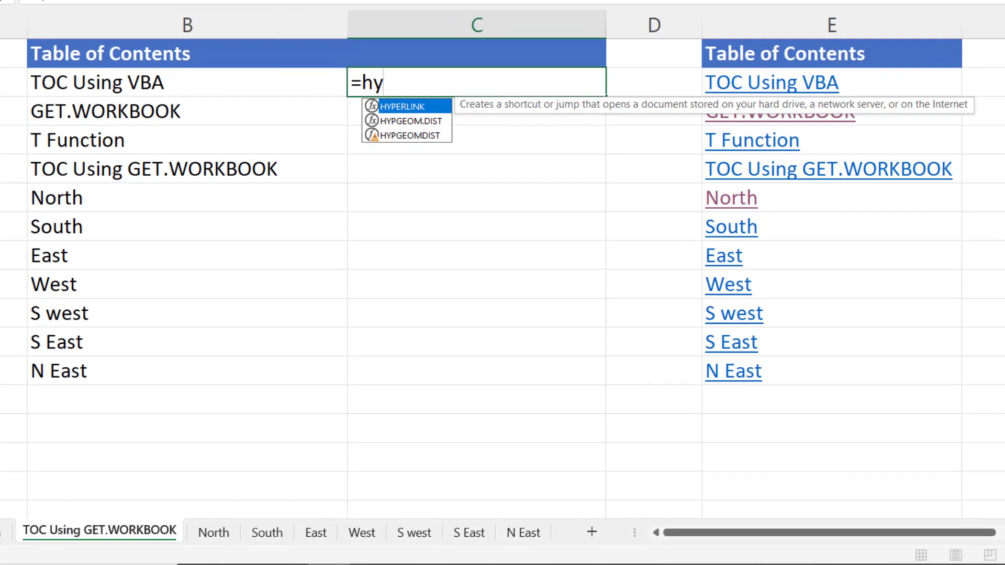
double_click(403, 109)
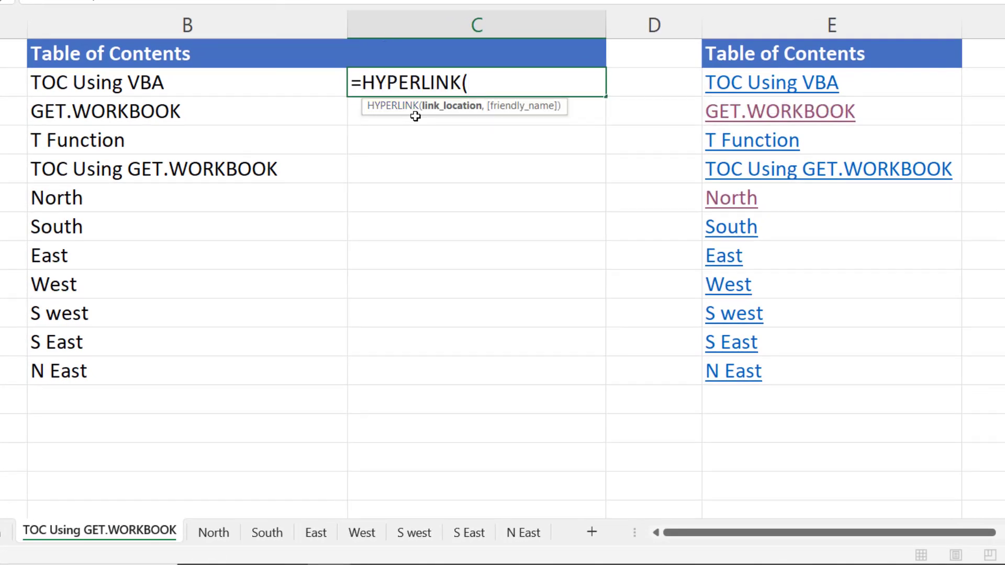
type("\"#'\"&")
left_click_drag(247, 78, 175, 370)
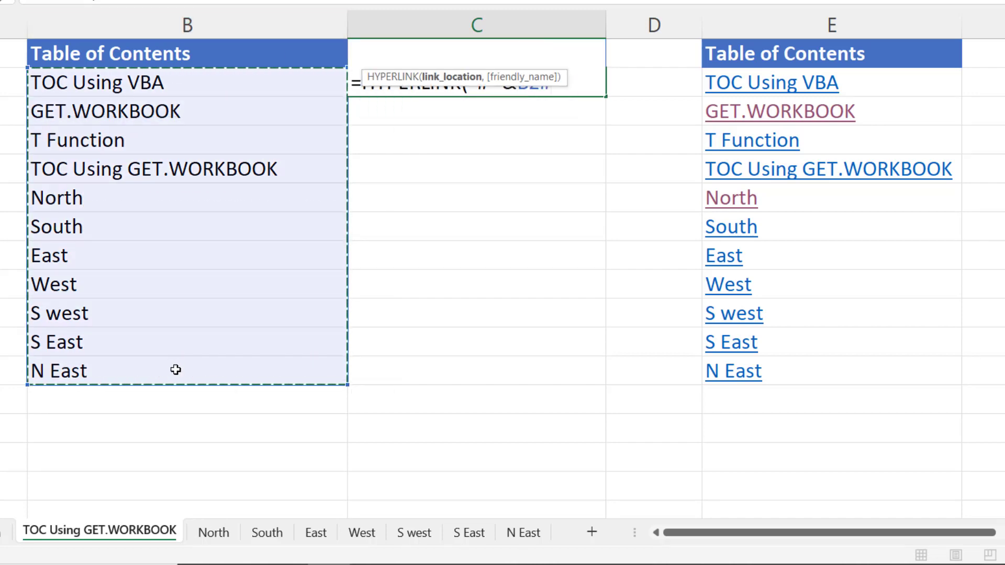
left_click(454, 77)
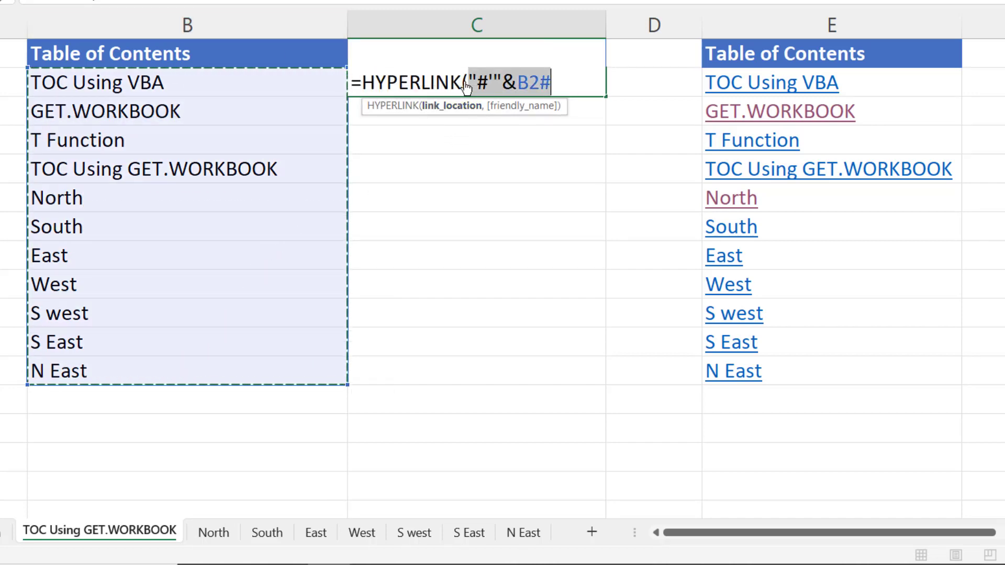
left_click(552, 87)
type("&")
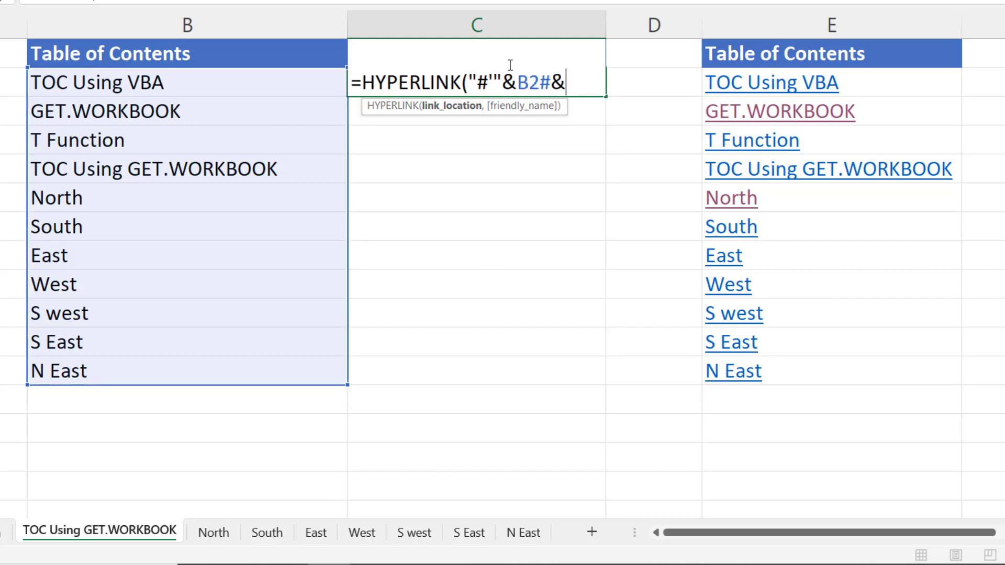
type("\"'!A1")
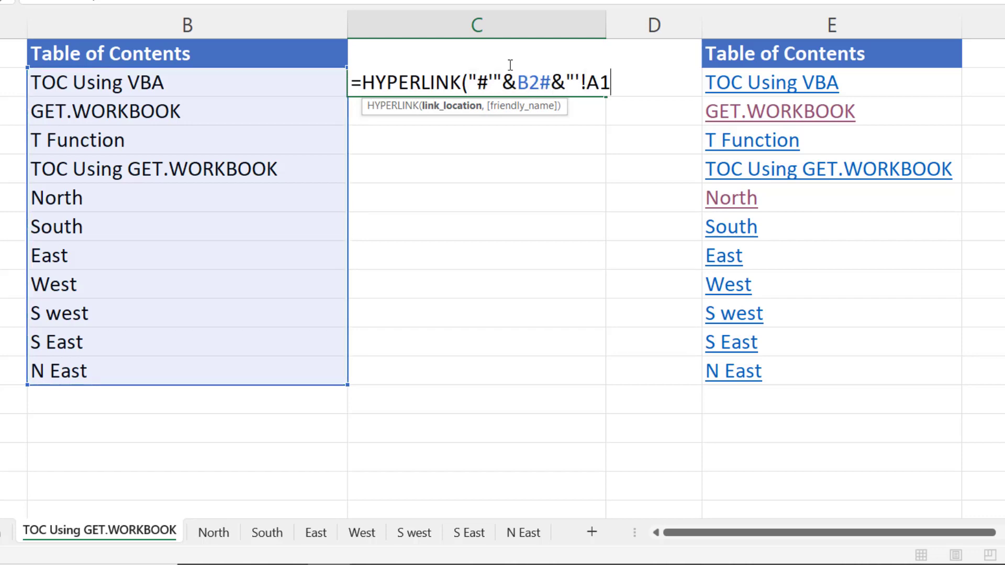
type("\",")
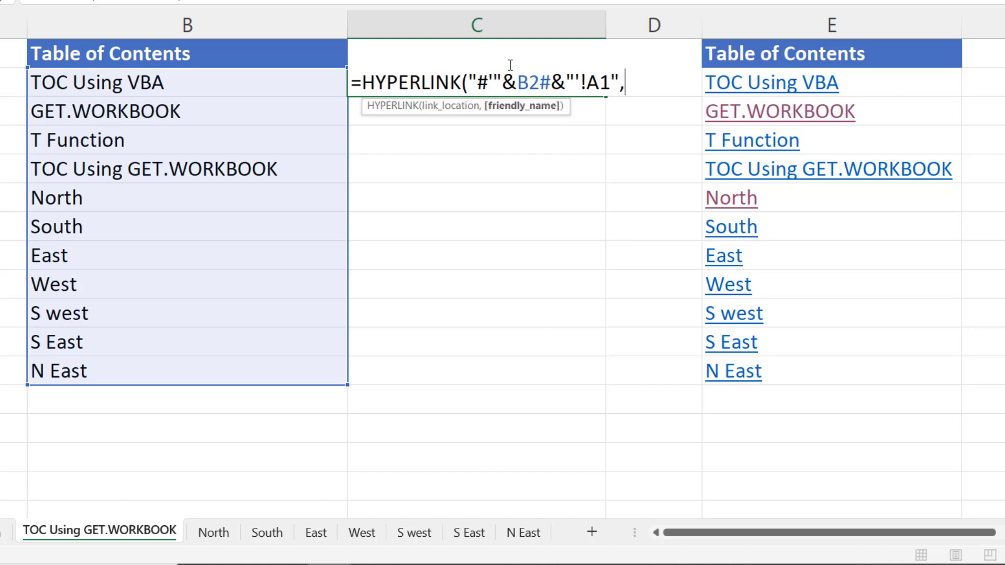
type("\"Jump to")
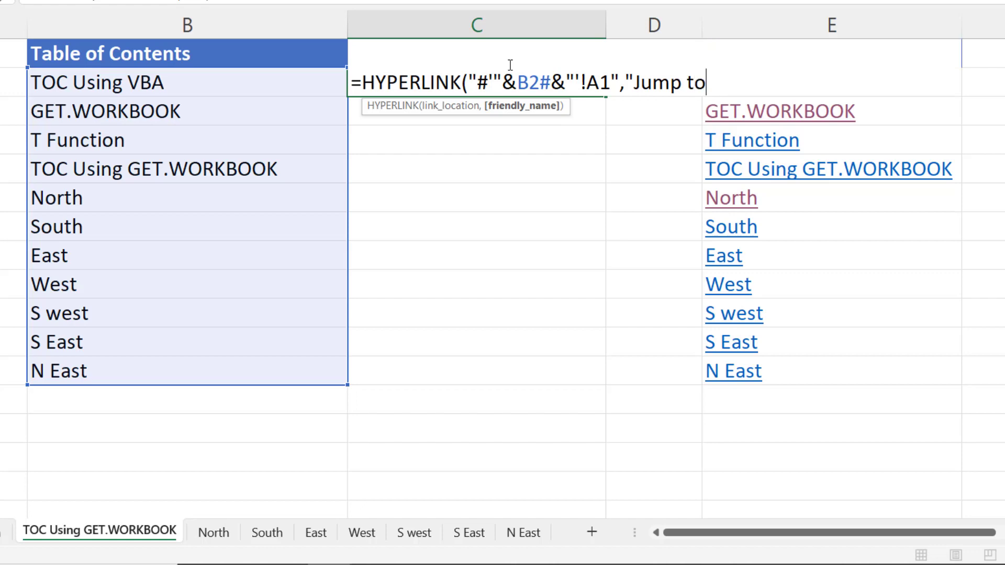
type(" sheet\")")
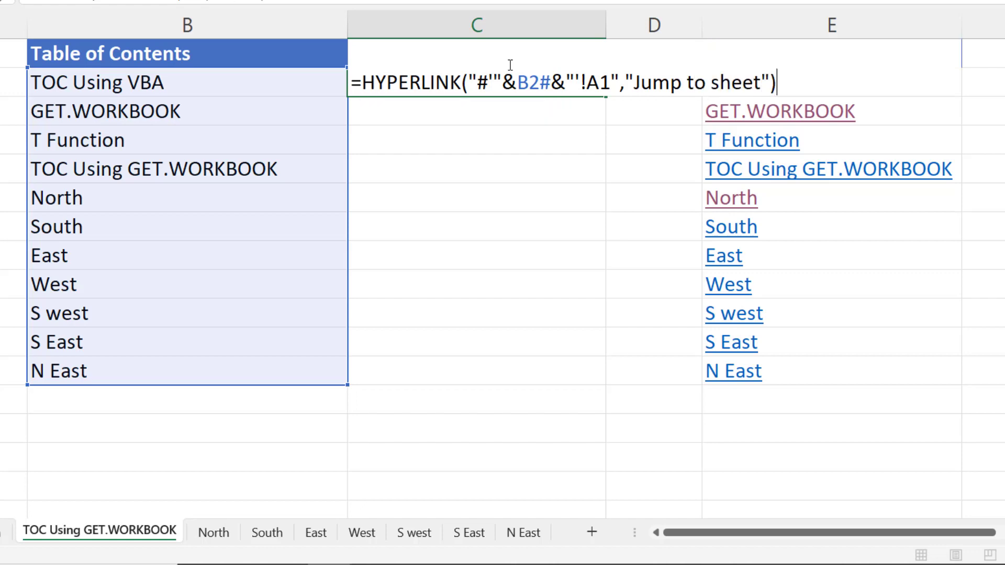
key("Return")
Format all the Jump to sheet links in C2:C12 with a blue theme font color and an underline.
left_click_drag(511, 81, 513, 375)
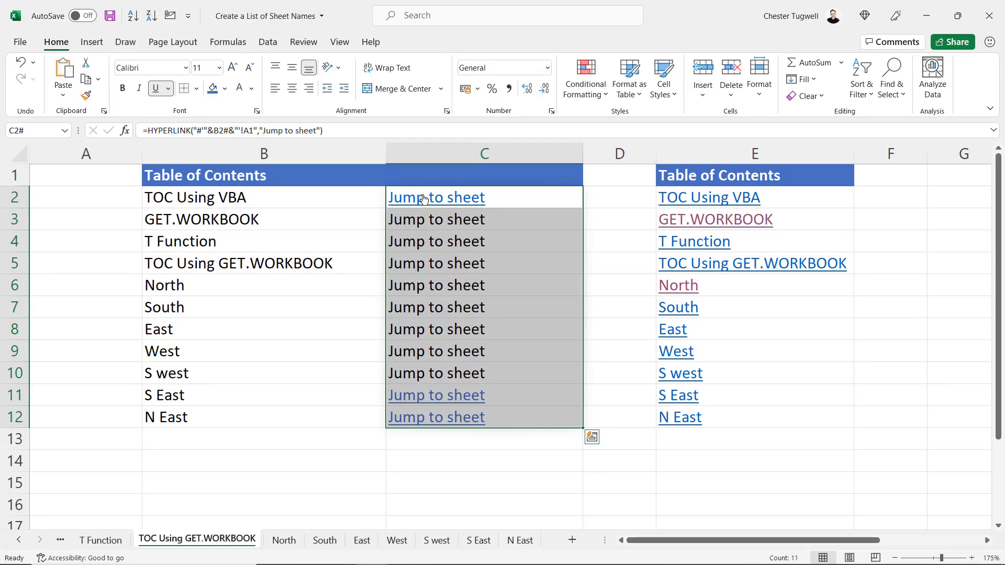
left_click(253, 91)
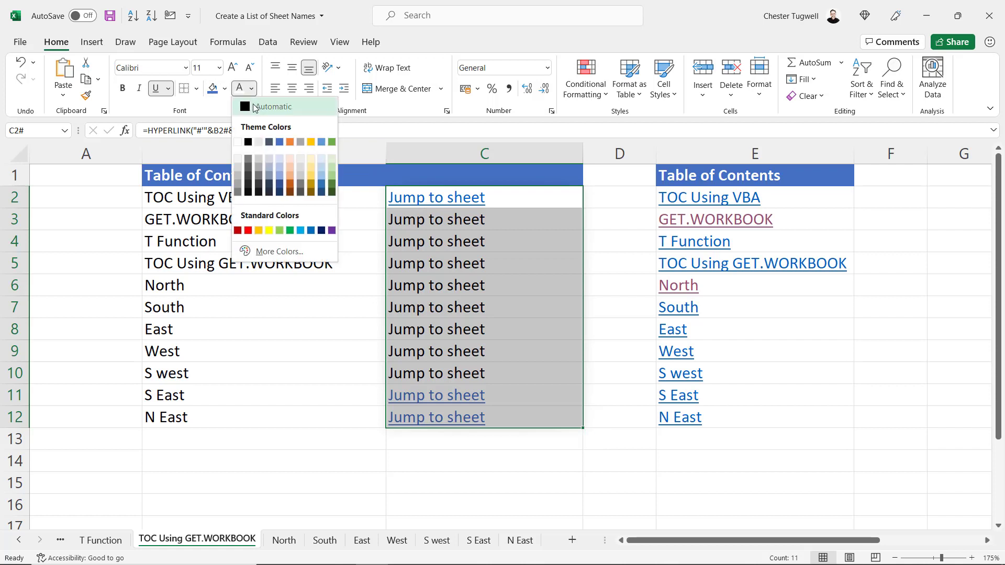
left_click(283, 180)
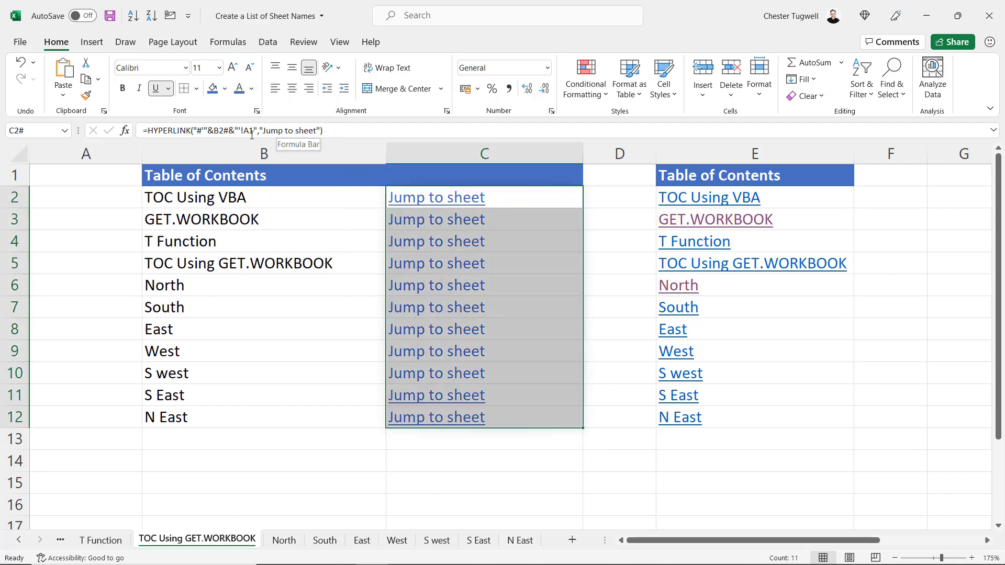
left_click(155, 89)
left_click(155, 89)
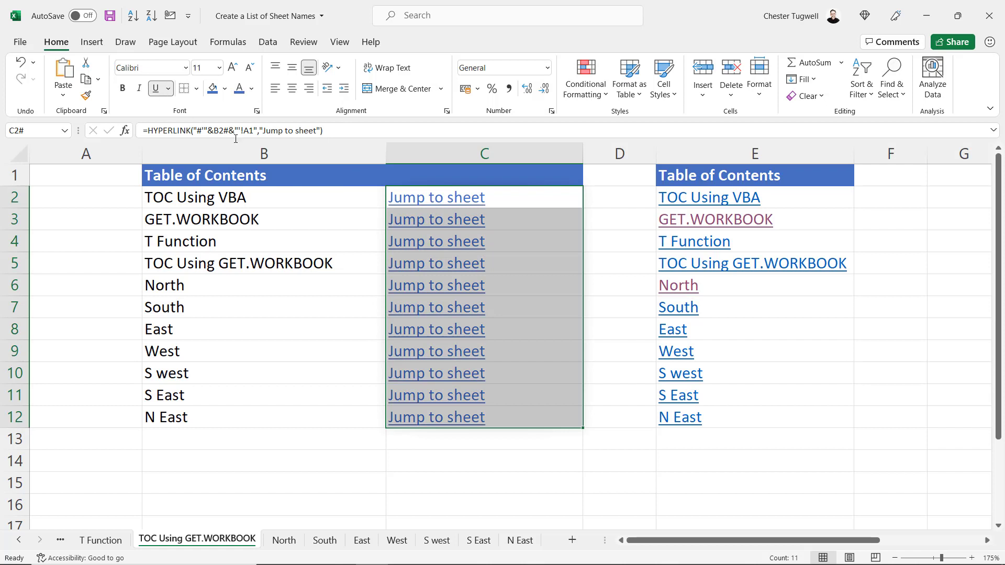
key("Down")
key("Down")
Review the formula in B2 and the table of contents on the TOC Using VBA sheet.
left_click(255, 199)
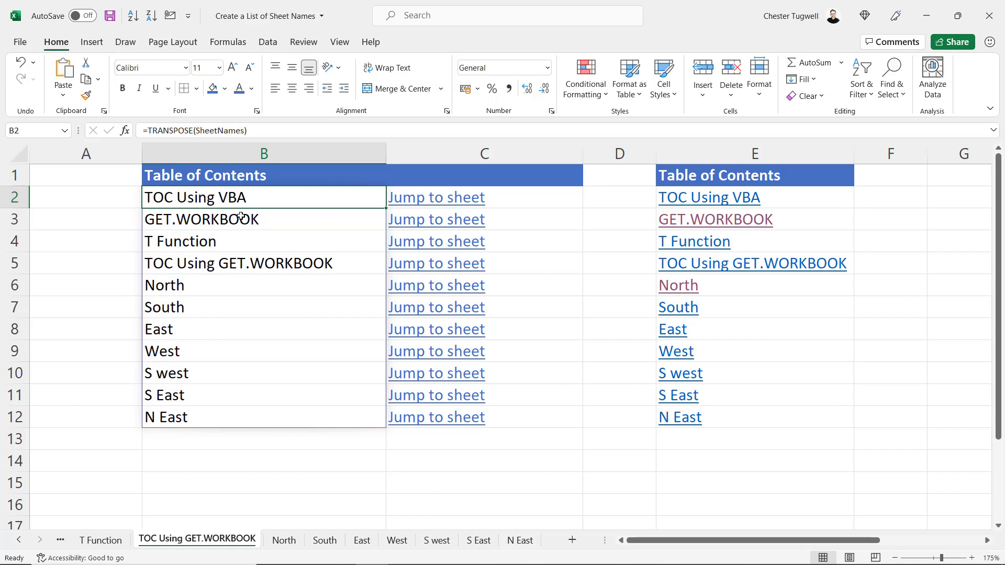
left_click(27, 548)
left_click(111, 540)
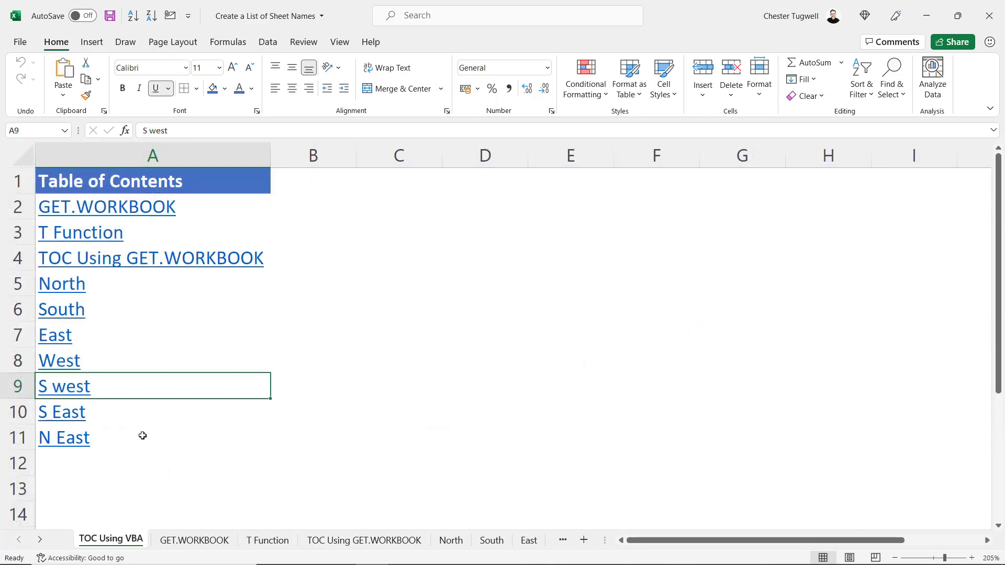
On the TOC Using GET.WORKBOOK sheet, change both ROW references in E2's formula to A2 and fill the formula down to E17.
left_click(303, 542)
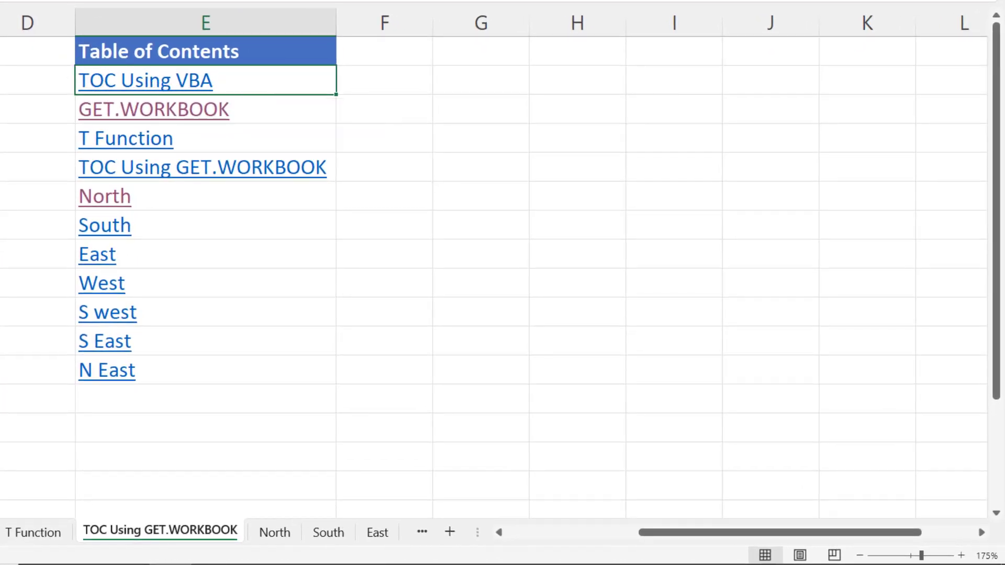
double_click(257, 76)
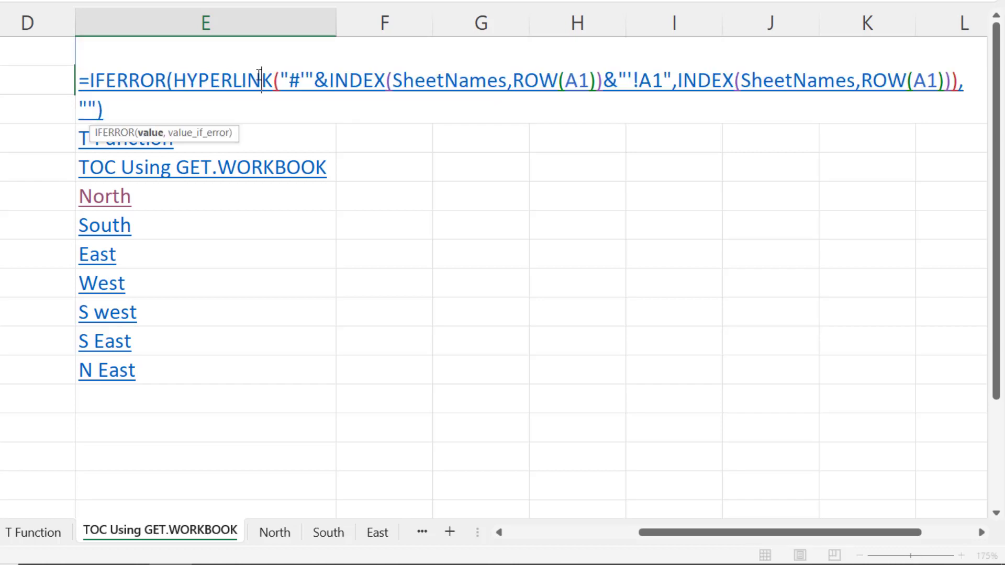
left_click(588, 82)
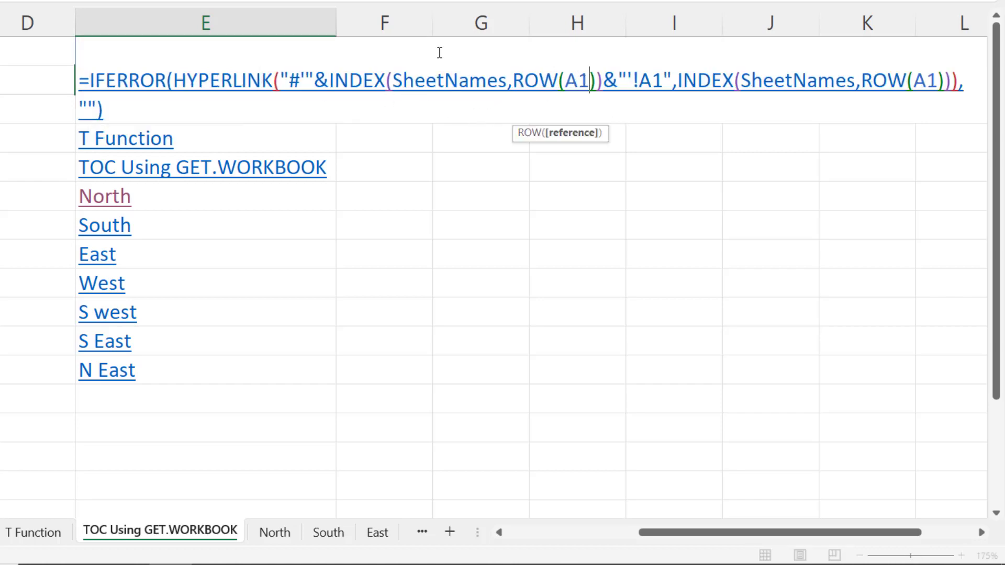
key("BackSpace")
type("2")
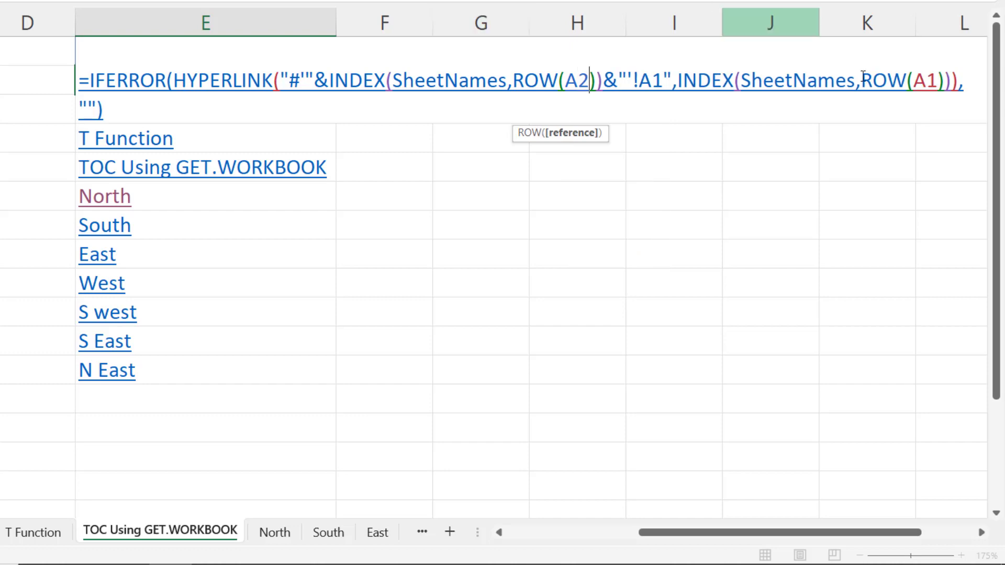
left_click(938, 80)
key("BackSpace")
type("2")
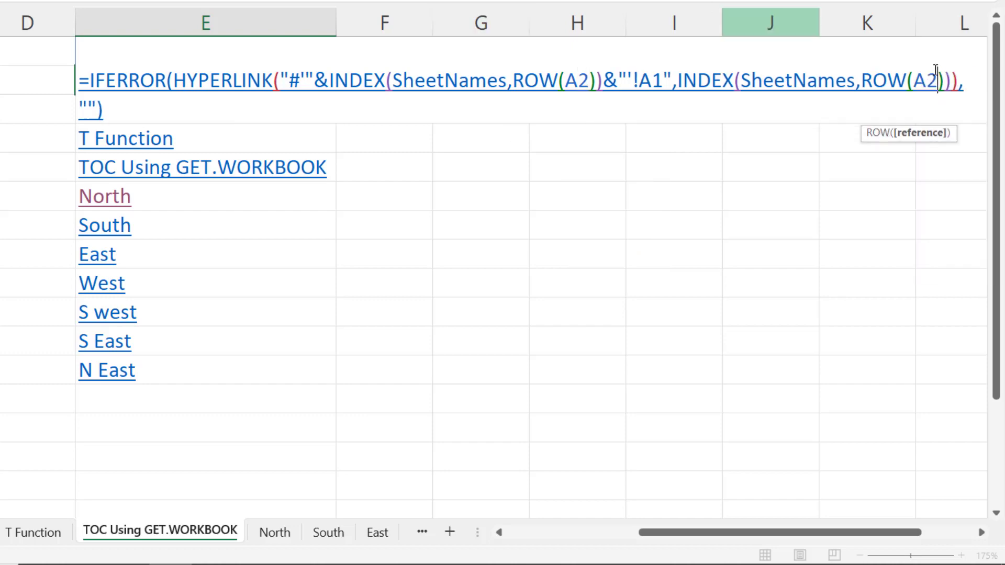
key("Return")
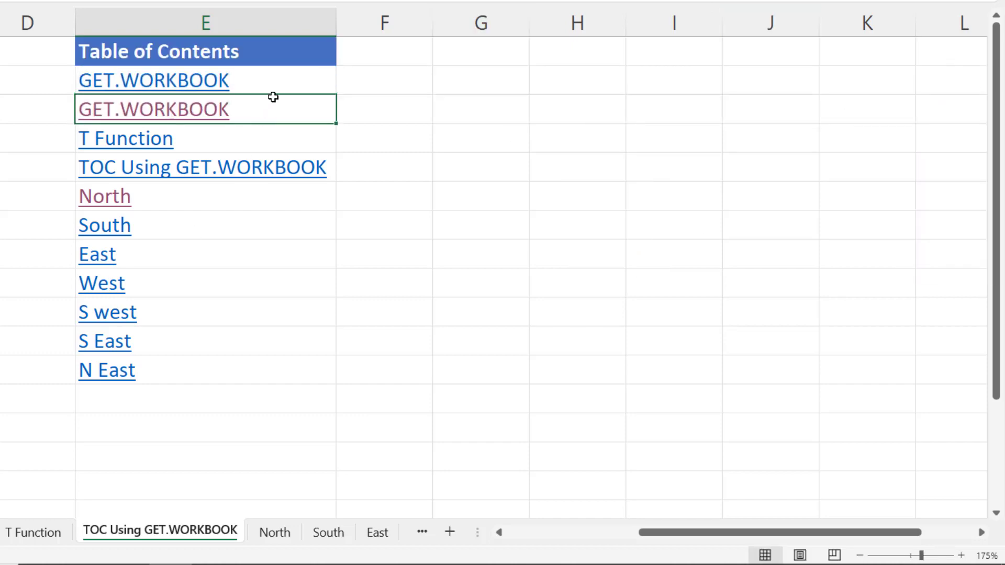
left_click(290, 80)
left_click_drag(336, 95, 287, 516)
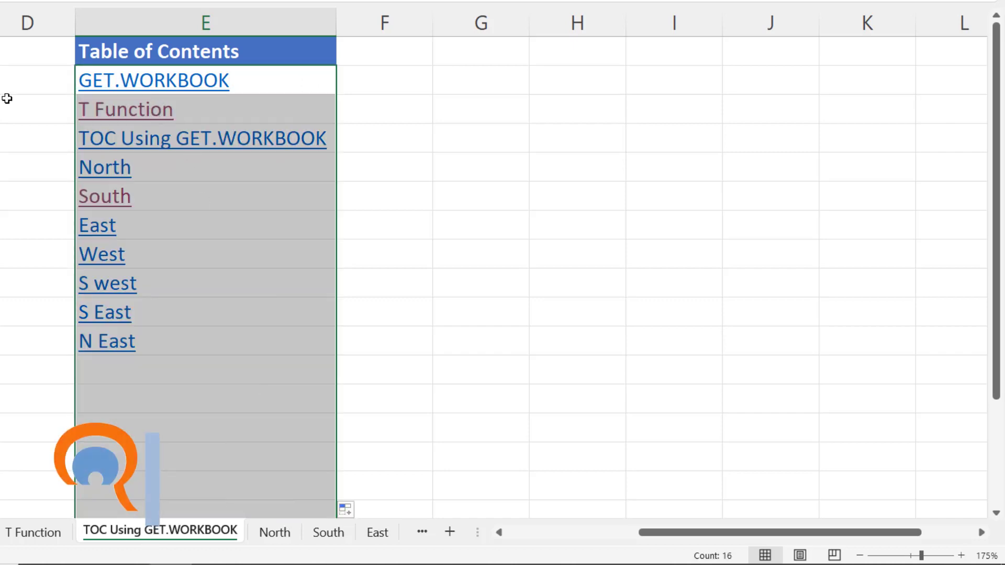